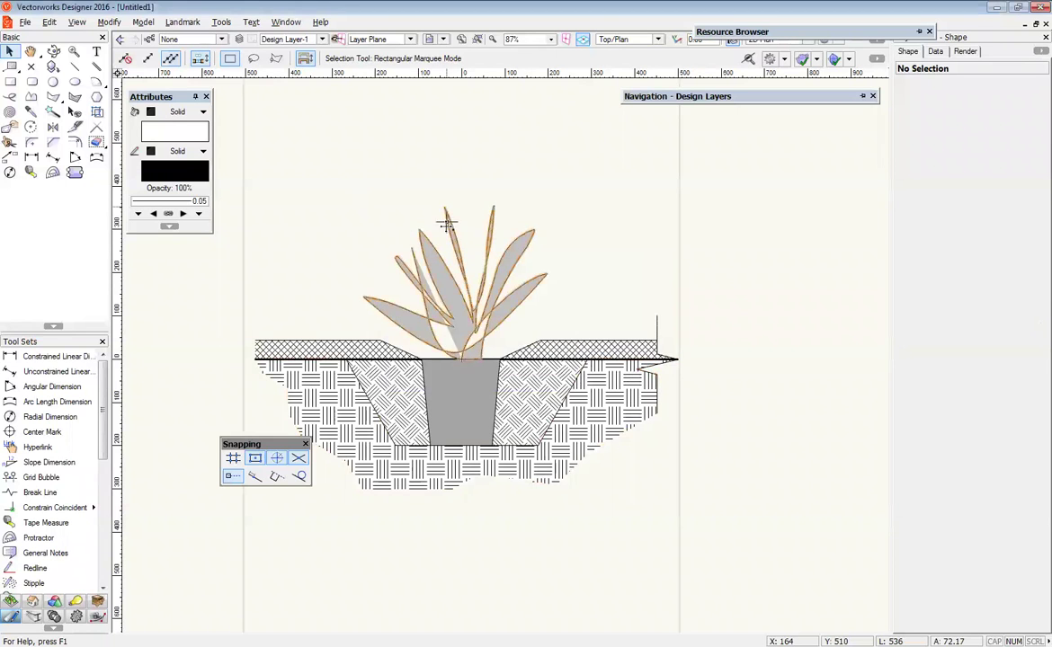
- Open the preferences of the Callout tool
middle_click_drag(447, 224, 528, 252)
key("x")
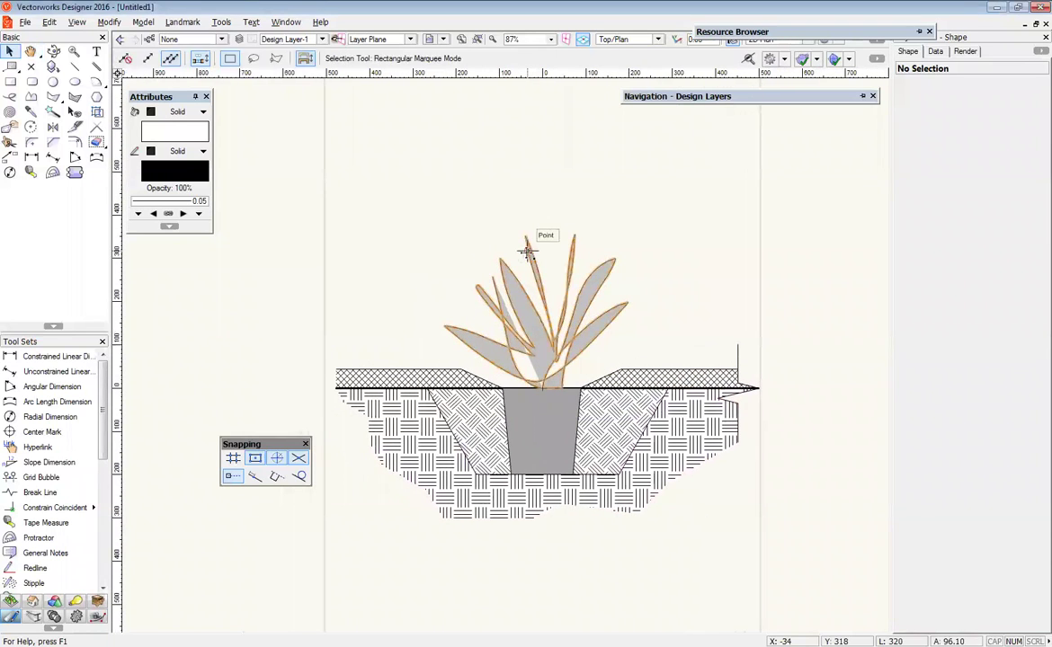
middle_click_drag(618, 315, 643, 243)
scroll(643, 243, "up", 1)
scroll(622, 235, "up", 2)
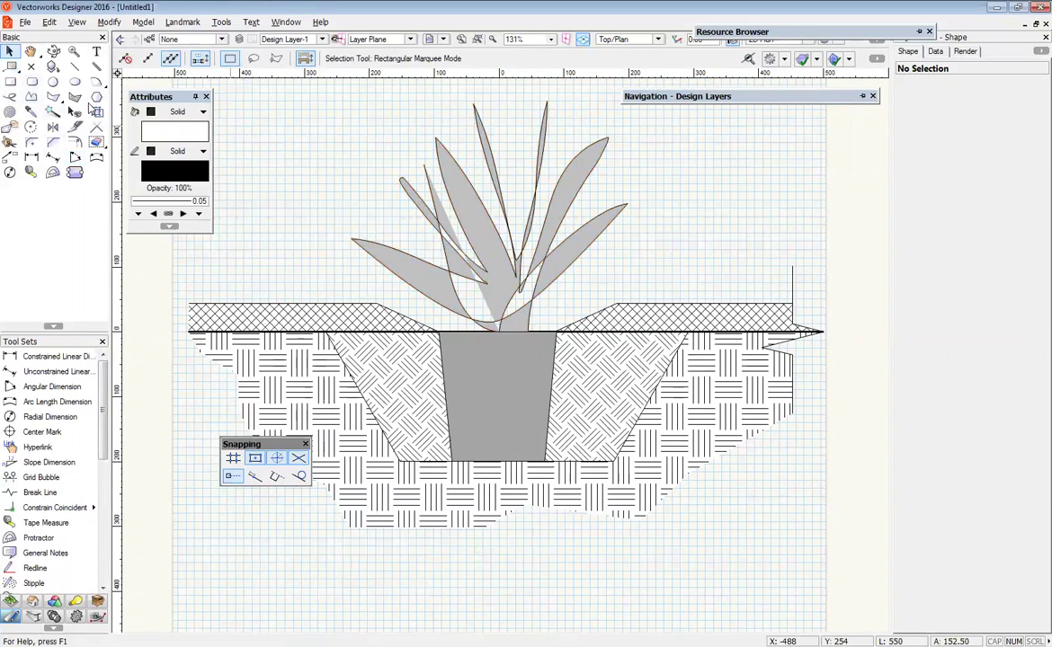
left_click(11, 67)
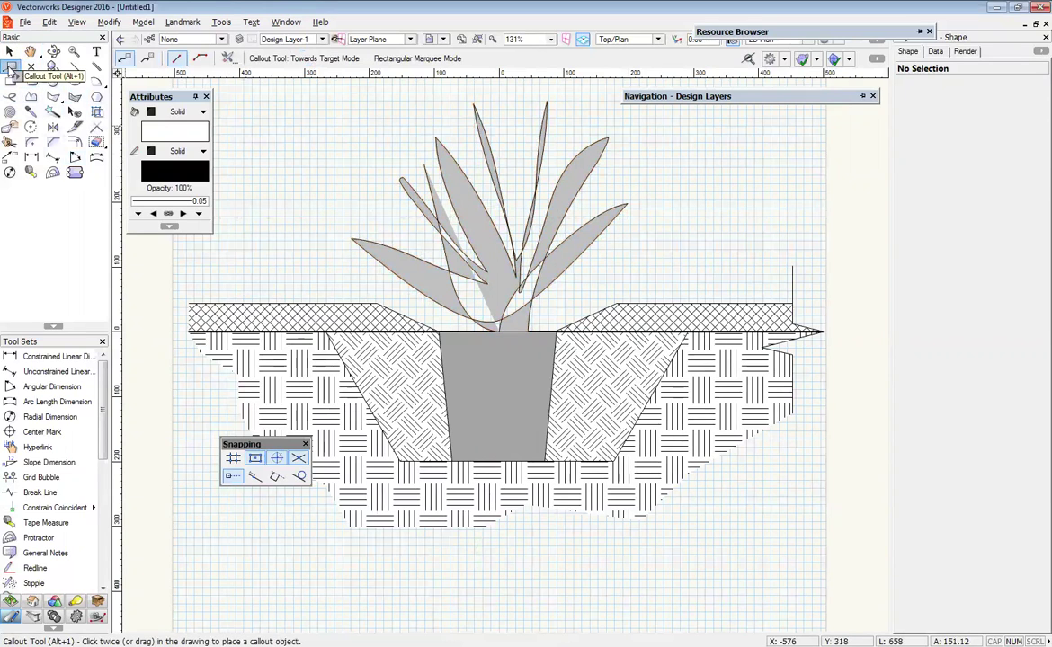
left_click(230, 59)
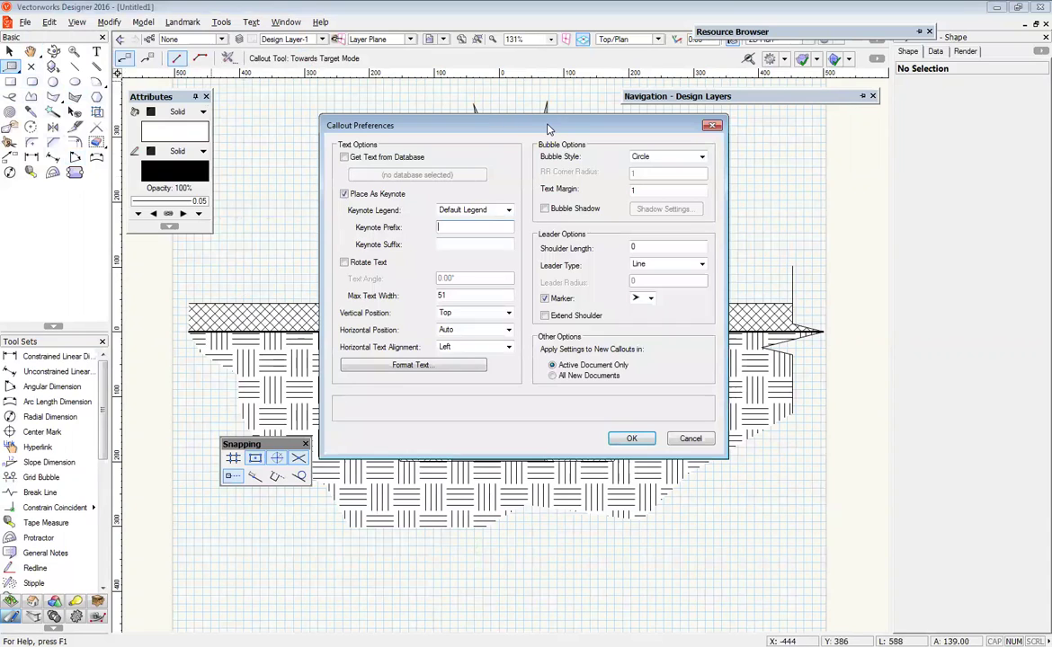
left_click_drag(548, 129, 550, 172)
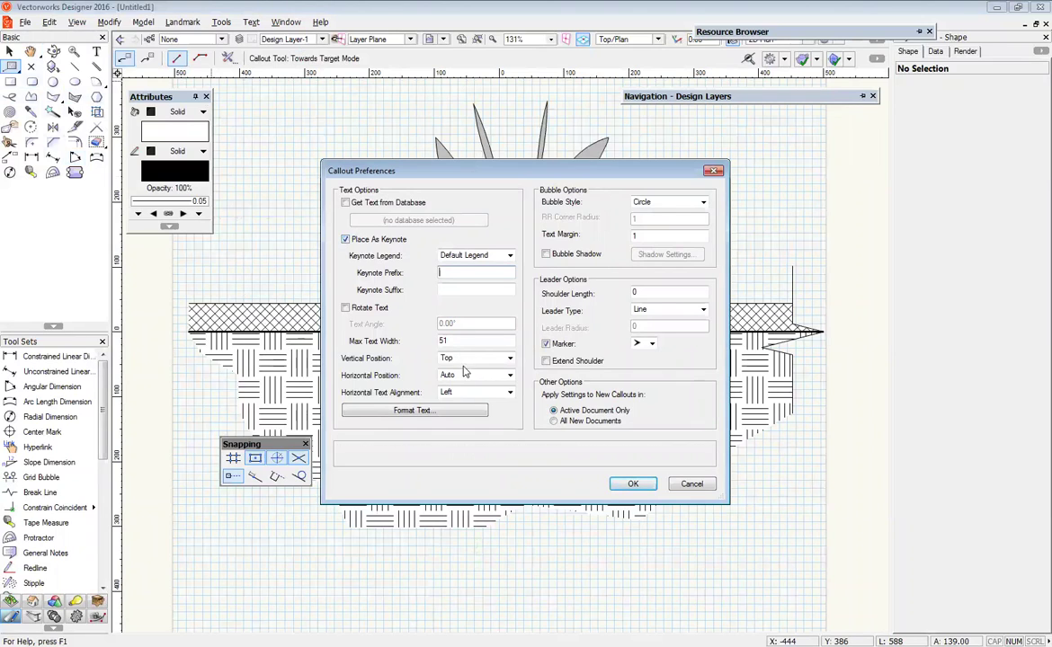
- Set the callout text's vertical position to Top and its horizontal text alignment to Center
left_click(494, 275)
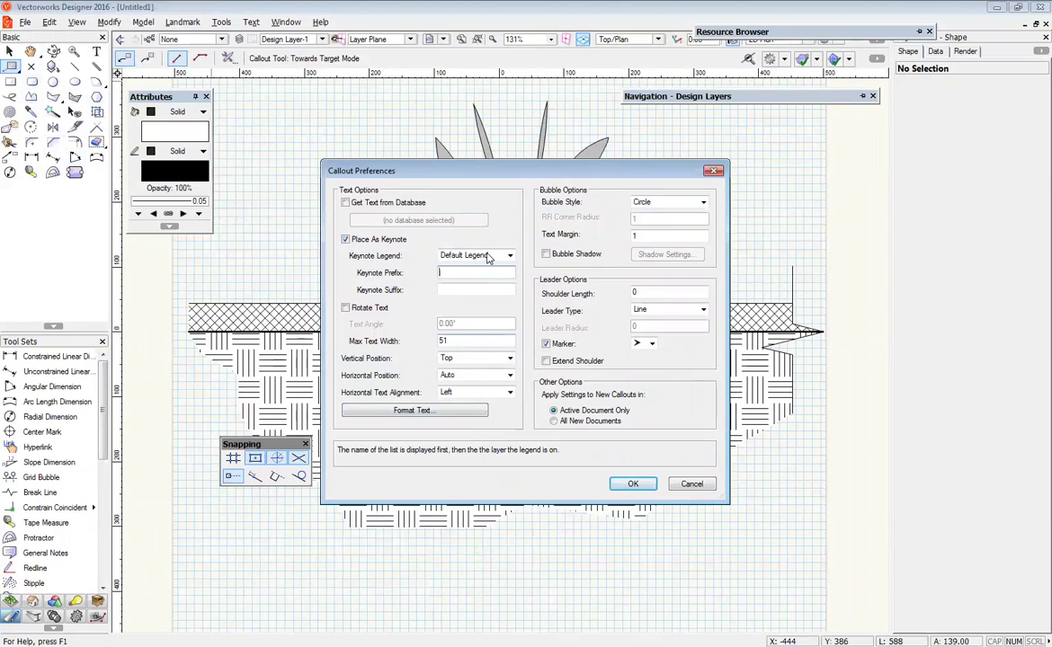
left_click(483, 363)
left_click(472, 370)
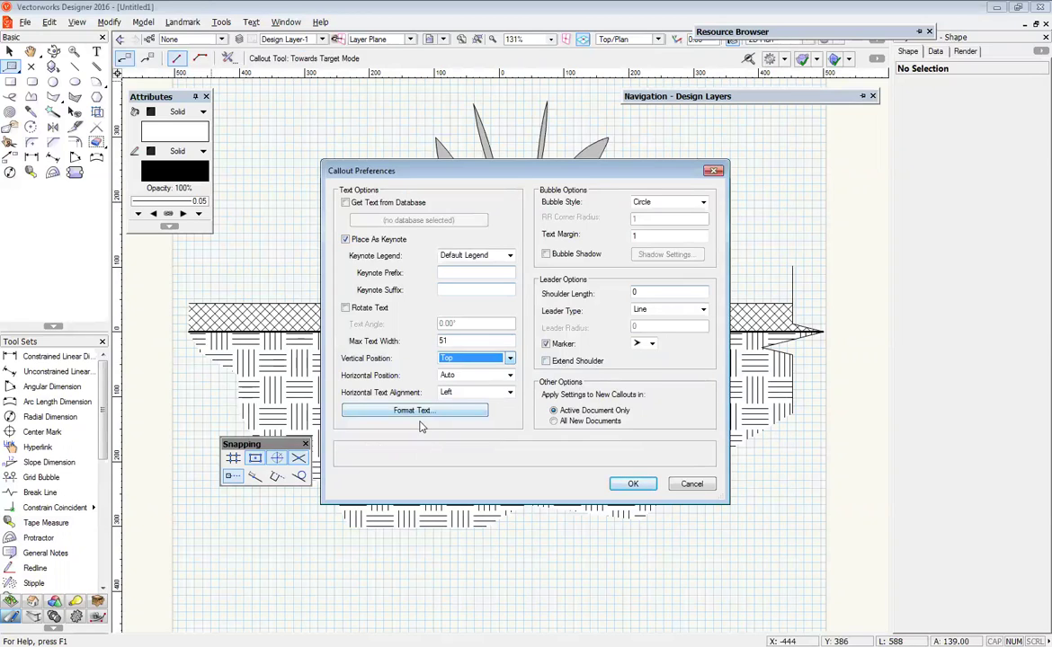
left_click(508, 394)
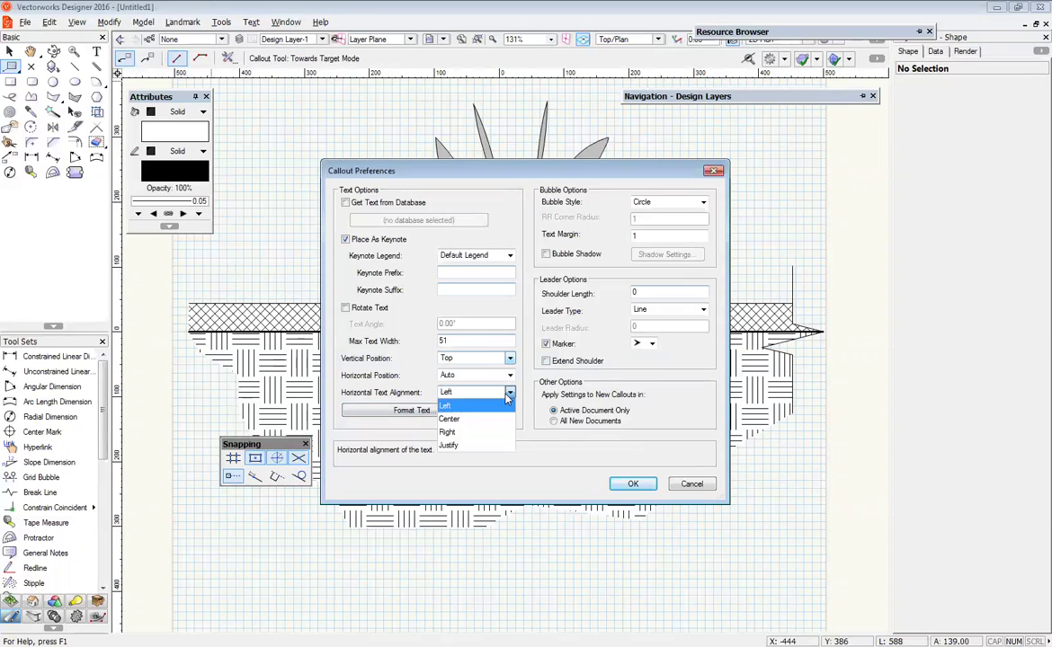
left_click(503, 408)
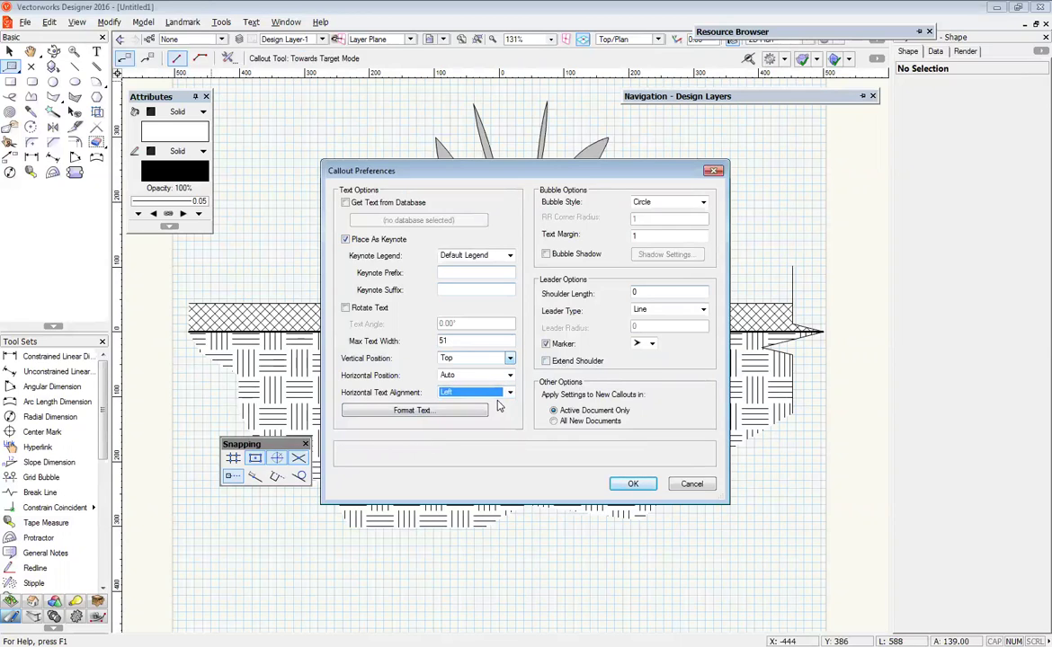
left_click(509, 393)
left_click(493, 417)
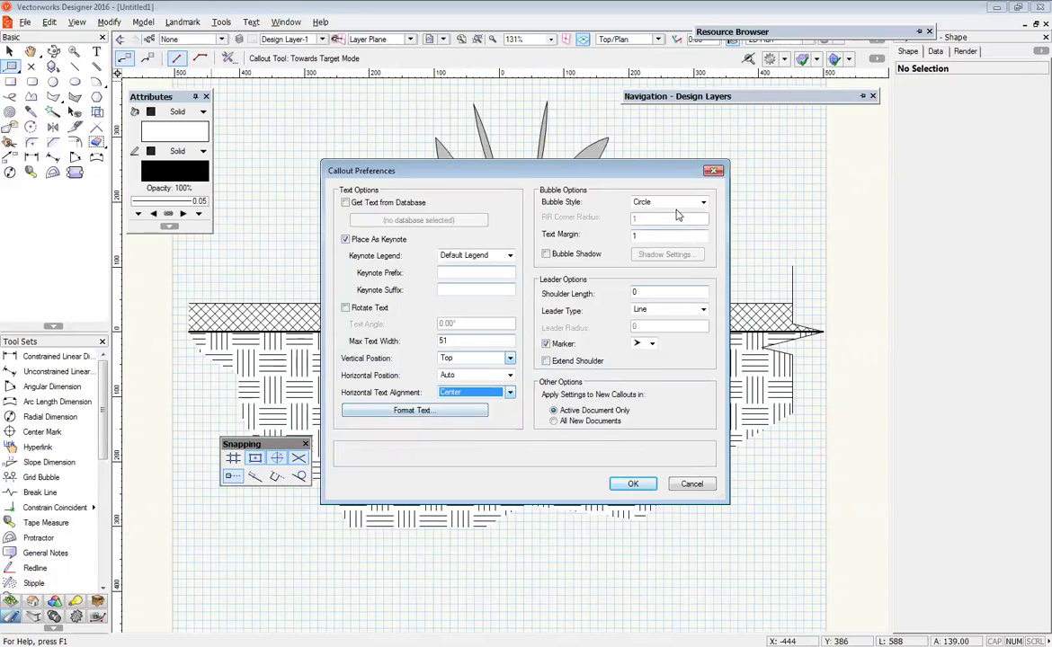
- Choose the Circle bubble style and a Line leader for the callouts, keep the existing arrow marker, and accept the preferences
left_click(704, 203)
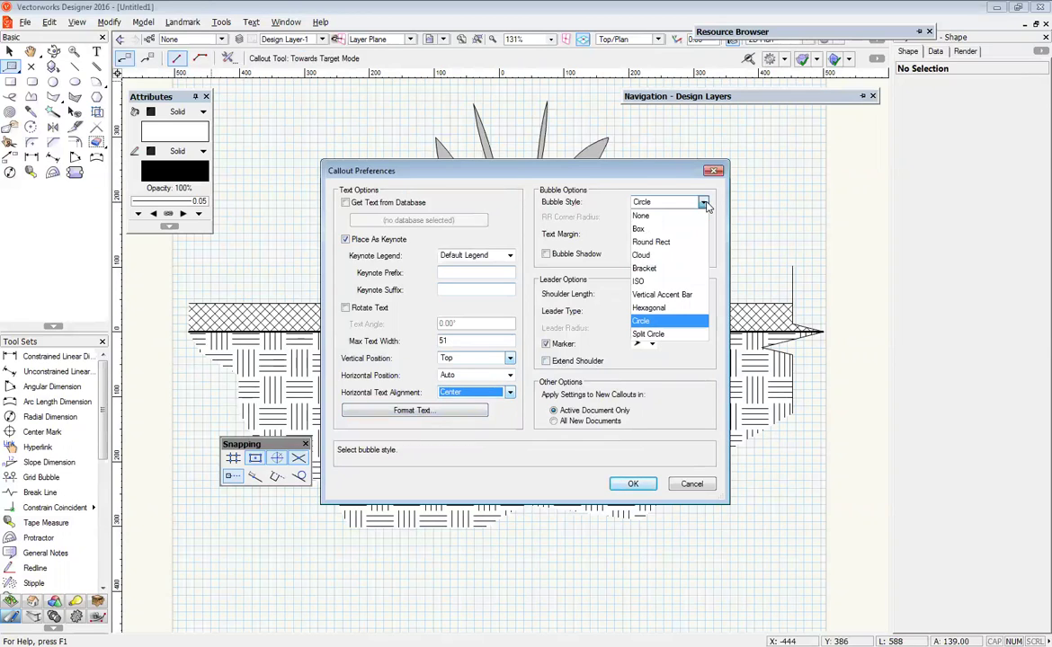
left_click(639, 324)
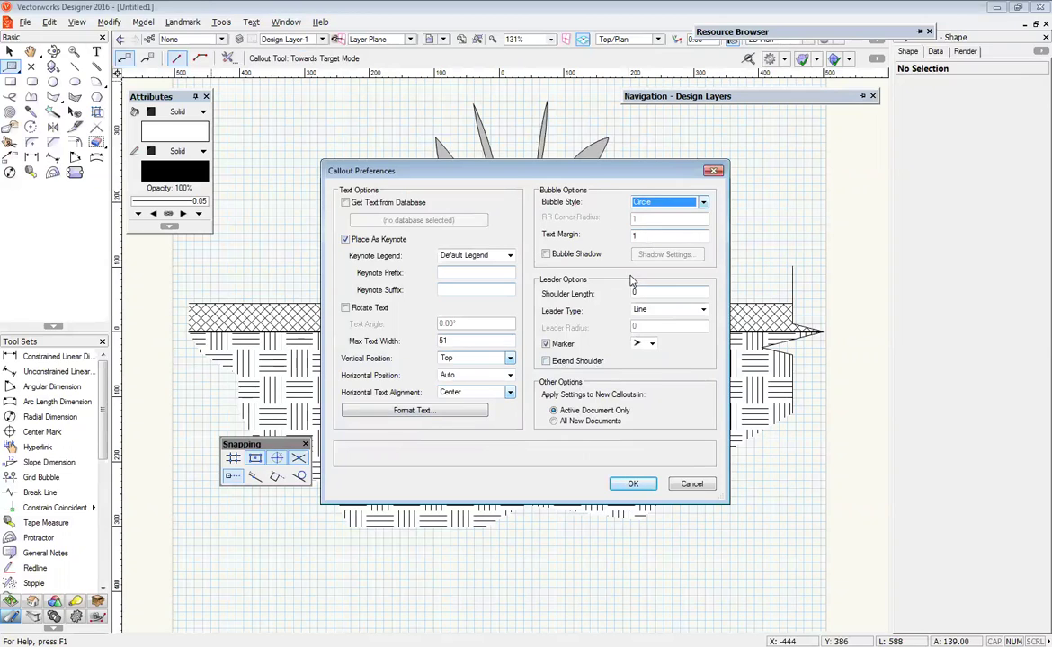
left_click(657, 293)
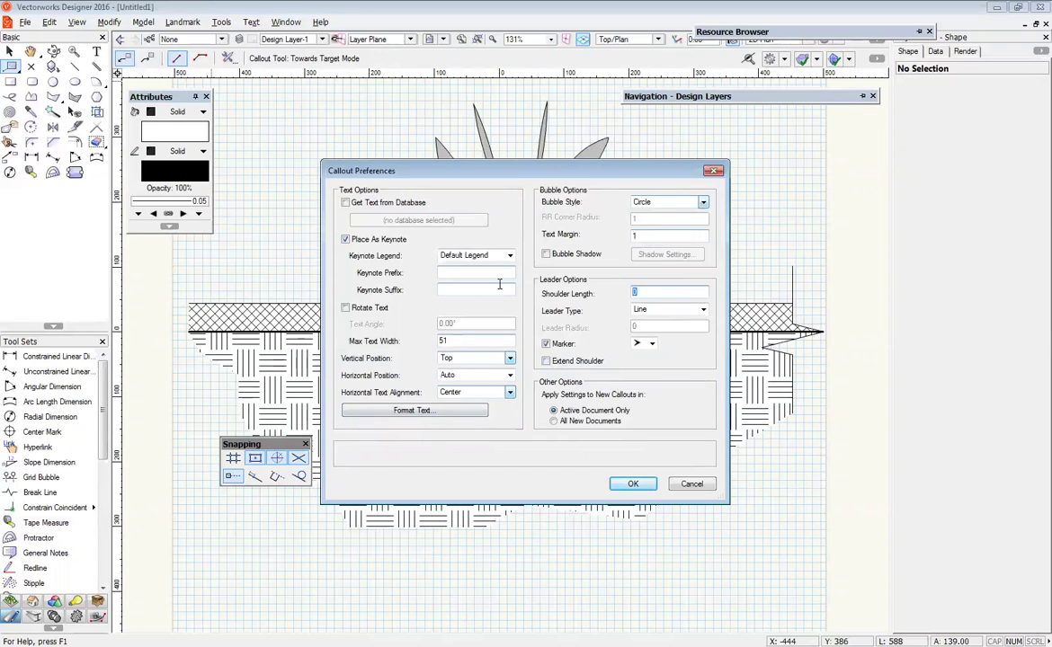
left_click(676, 311)
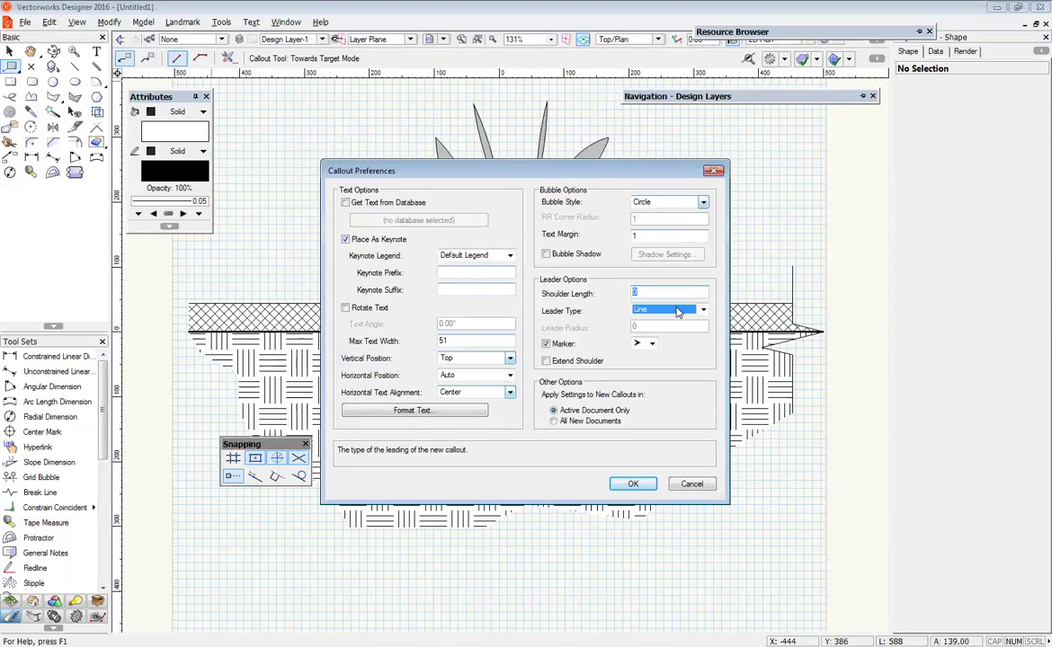
left_click(675, 322)
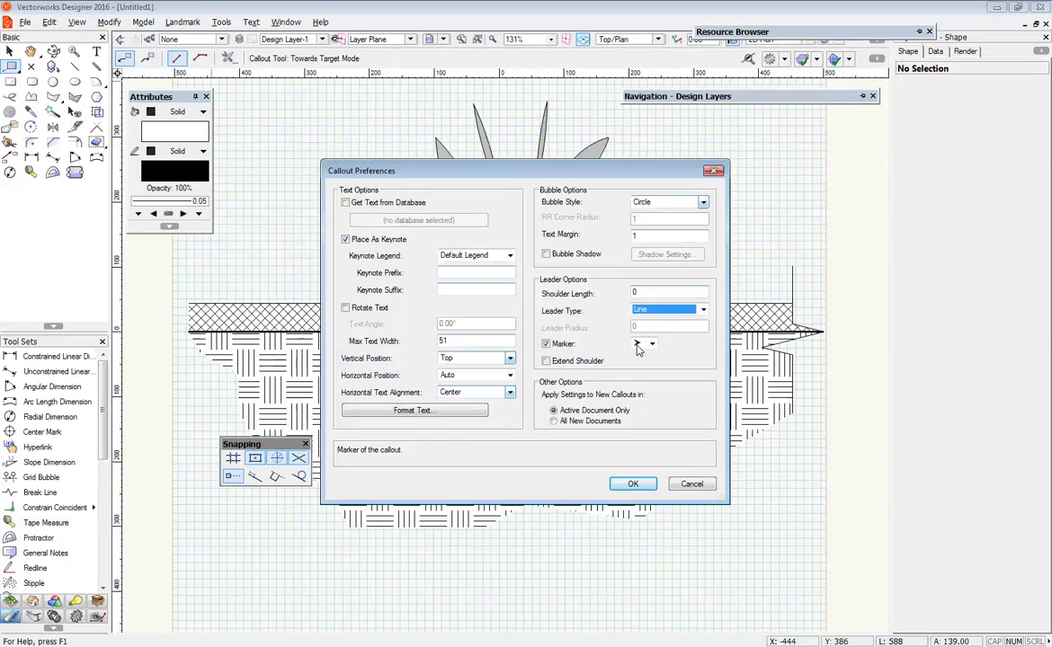
left_click(651, 345)
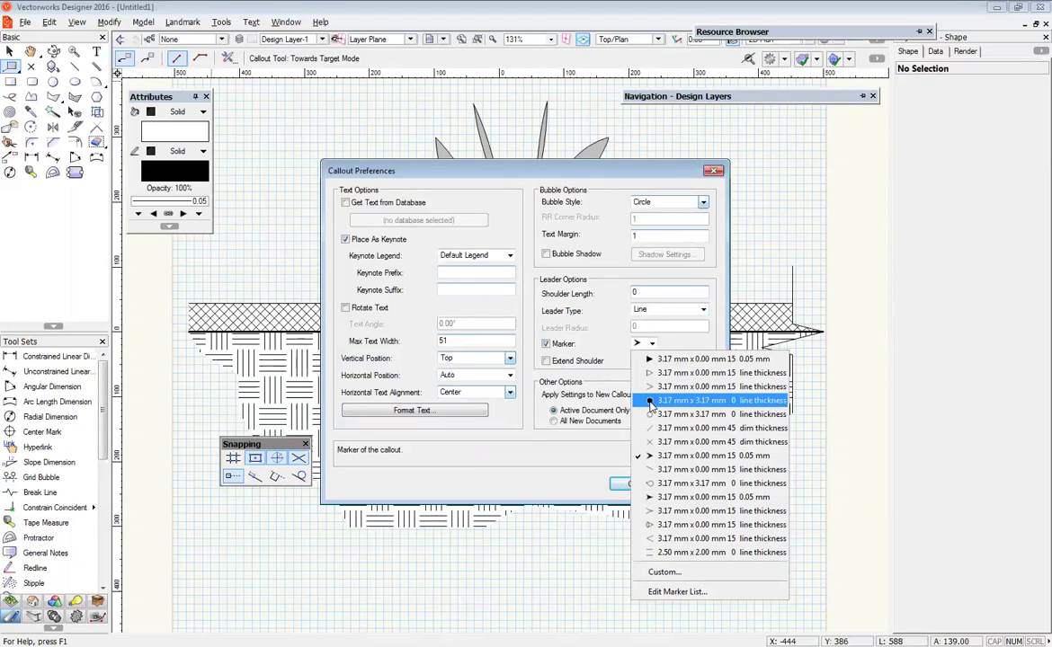
left_click(652, 348)
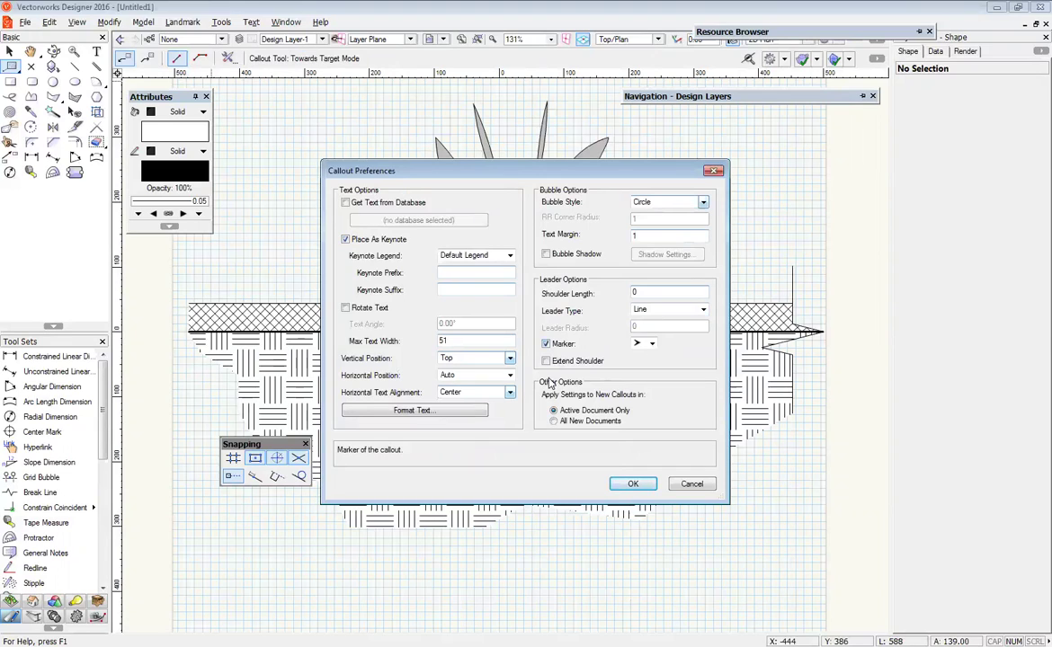
left_click(643, 486)
- Place a callout reading "Mulch" in Towards Text mode, from the midpoint of the right mulch layer's top edge straight up
middle_click_drag(612, 252, 408, 284)
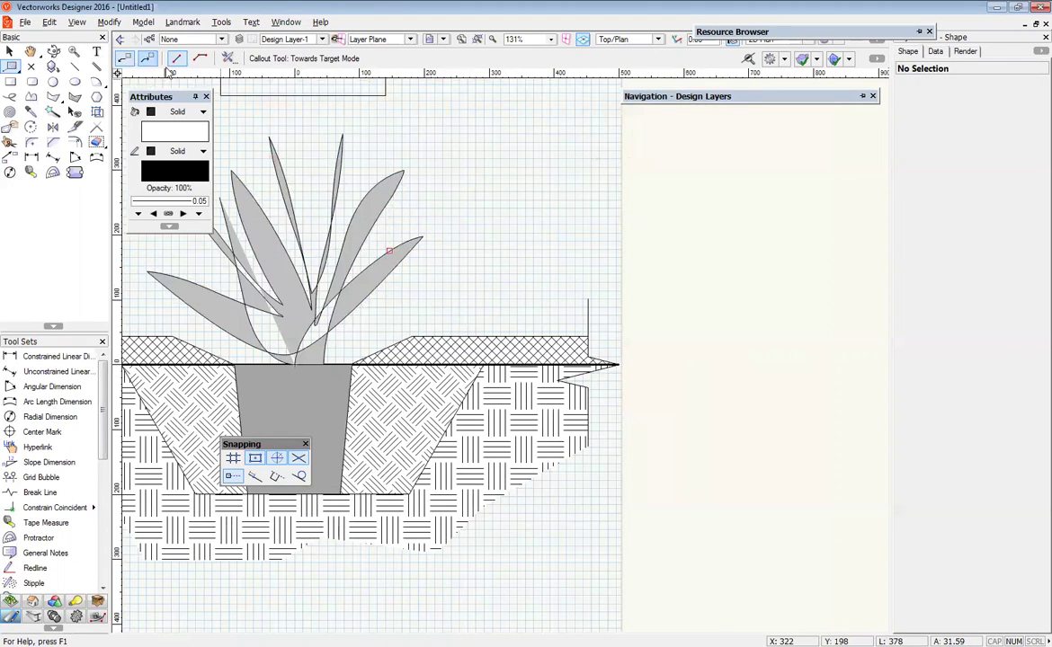
left_click(148, 58)
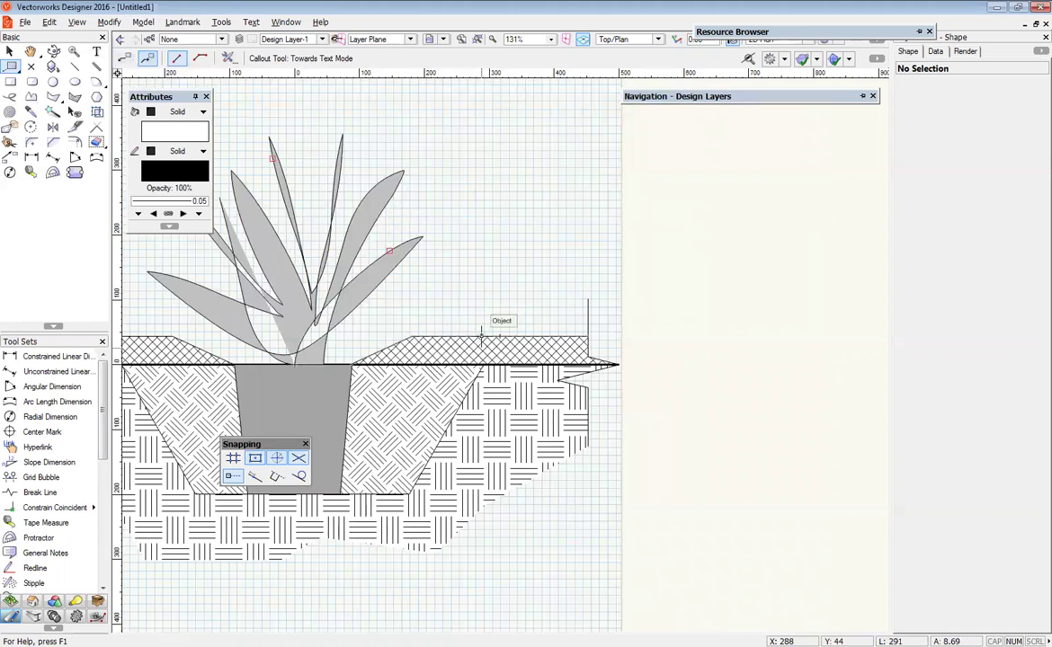
scroll(486, 327, "up", 2)
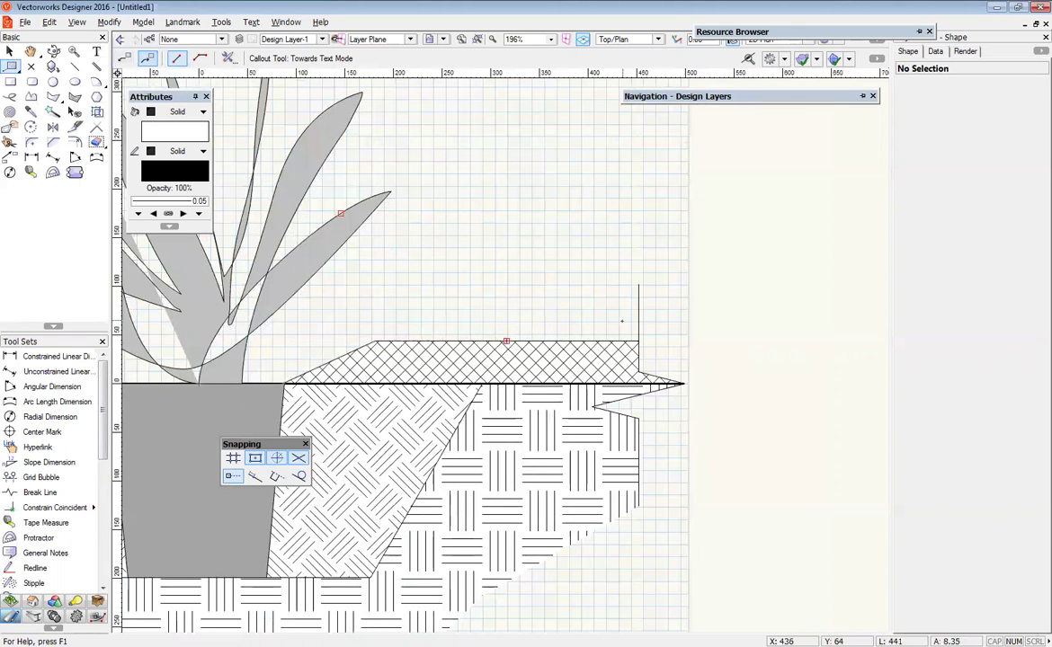
middle_click_drag(506, 340, 478, 340)
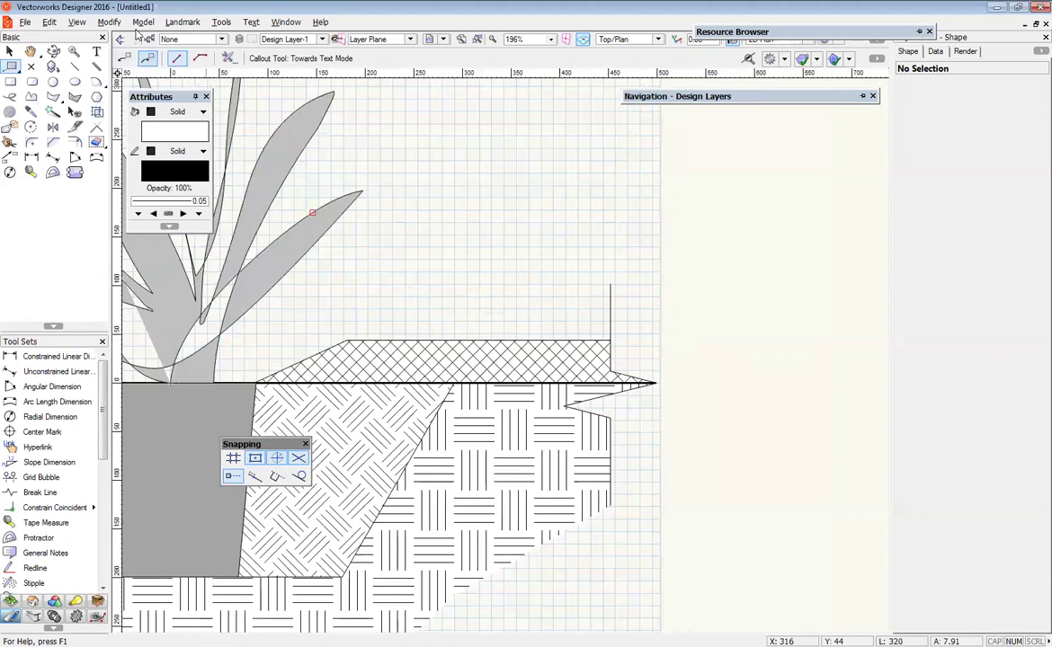
left_click(477, 340)
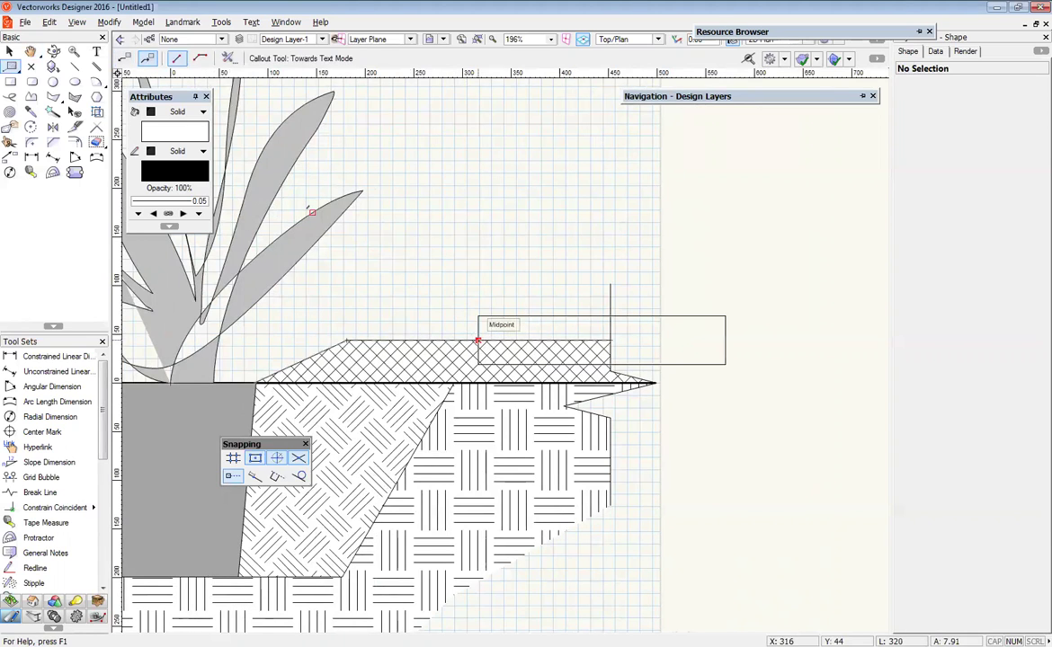
left_click(477, 268)
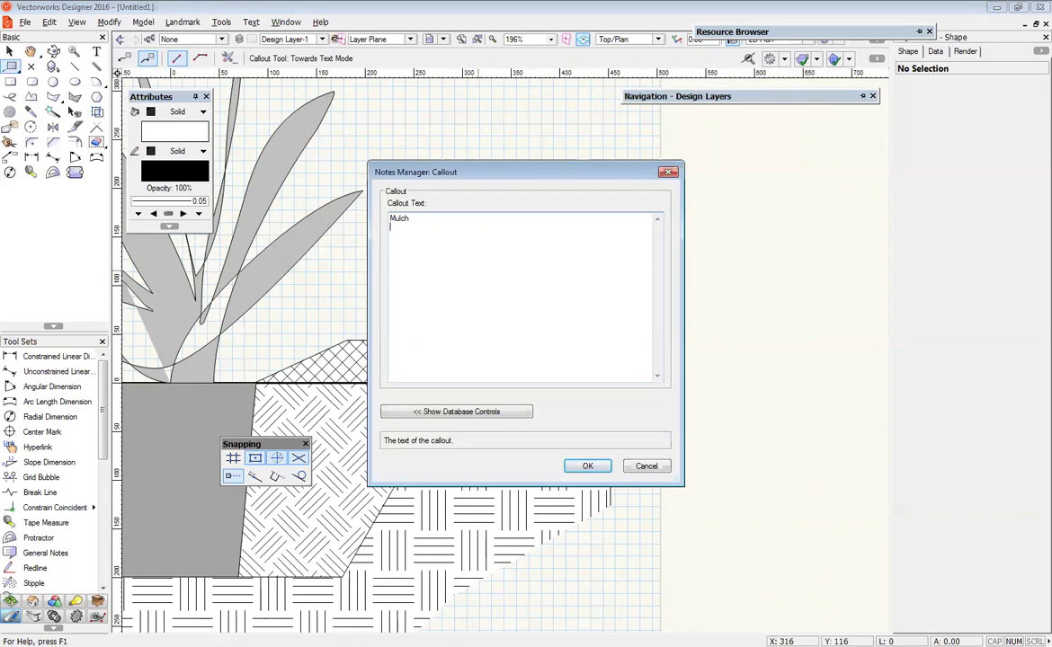
left_click(587, 466)
- Move the Notes keynote legend off the drawing page to about X 645, Y 260
left_click(10, 52)
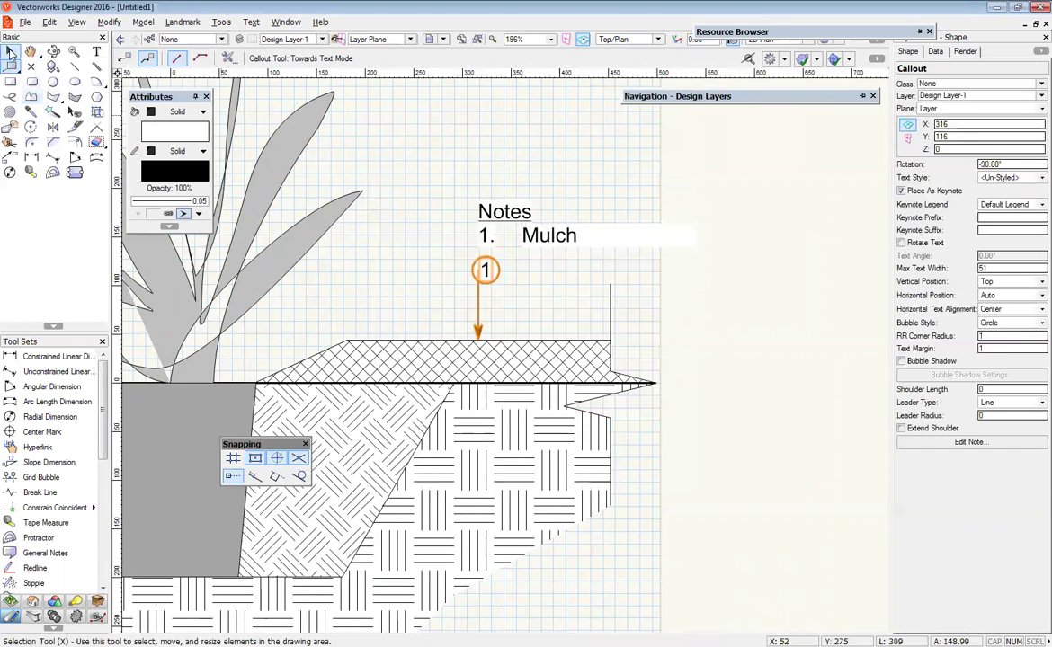
left_click_drag(479, 212, 701, 169)
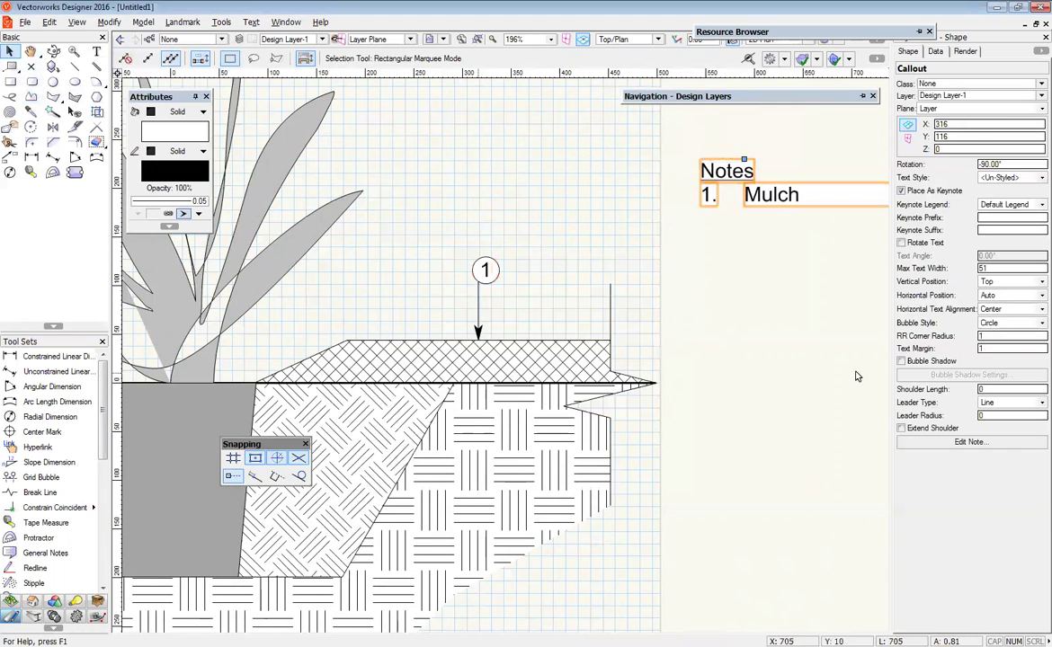
middle_click_drag(857, 375, 705, 385)
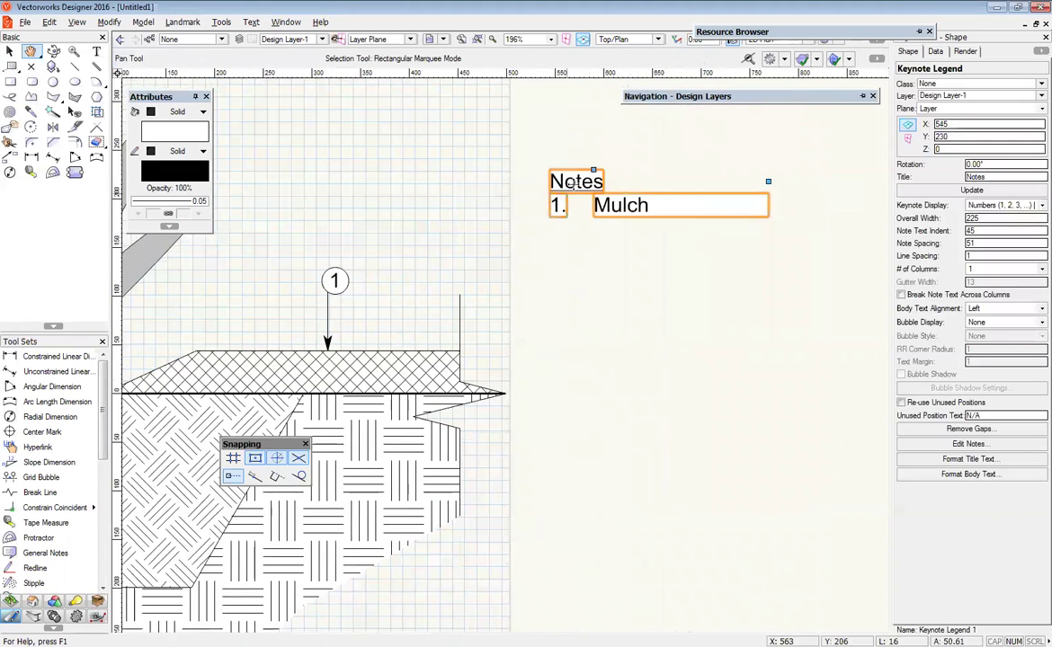
left_click_drag(571, 211, 669, 181)
middle_click_drag(656, 338, 683, 368)
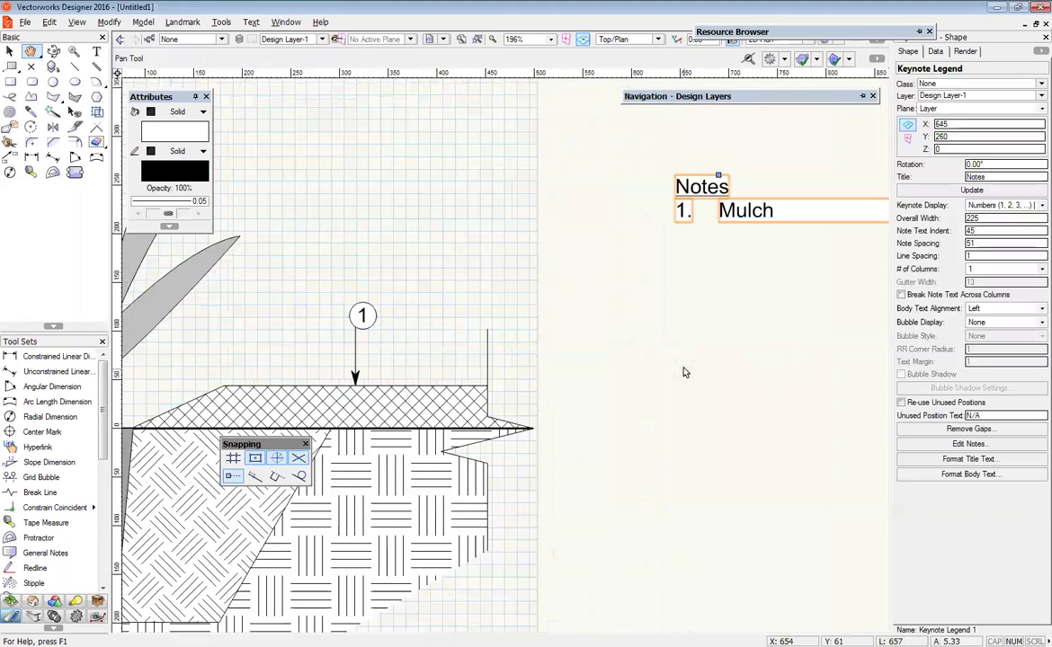
left_click(363, 315)
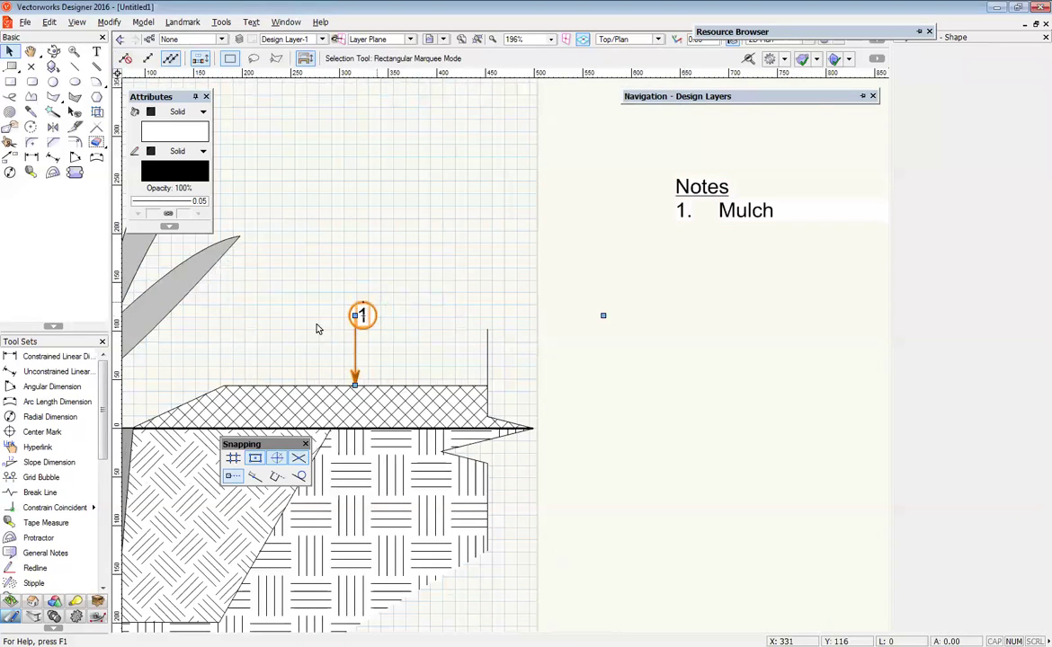
scroll(363, 315, "up", 3)
scroll(362, 328, "down", 1)
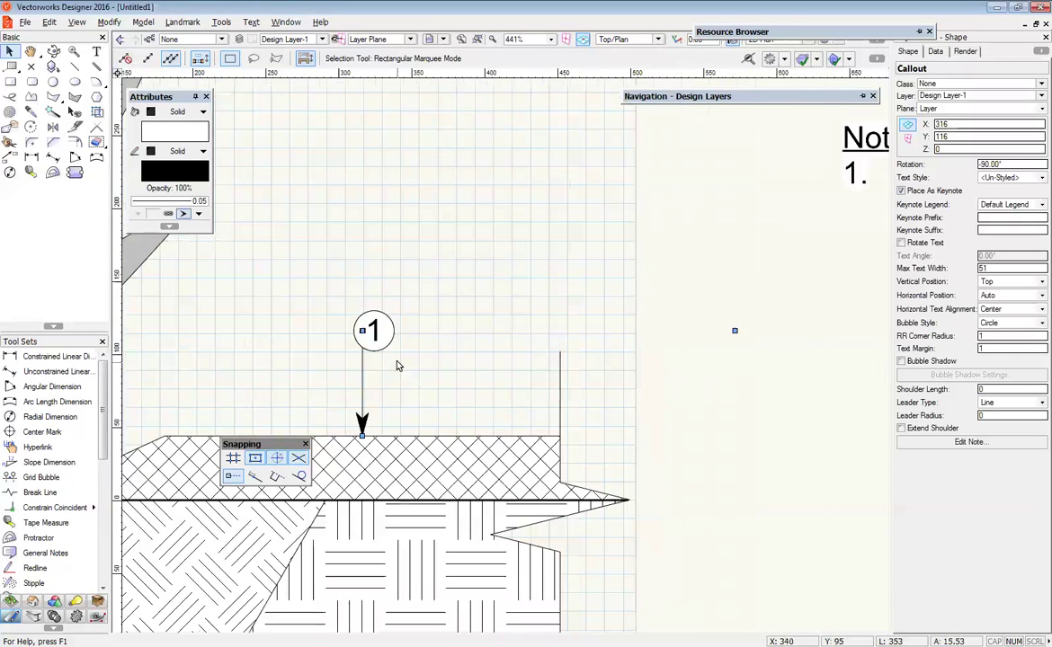
scroll(650, 388, "down", 3)
scroll(649, 388, "down", 2)
scroll(612, 348, "up", 2)
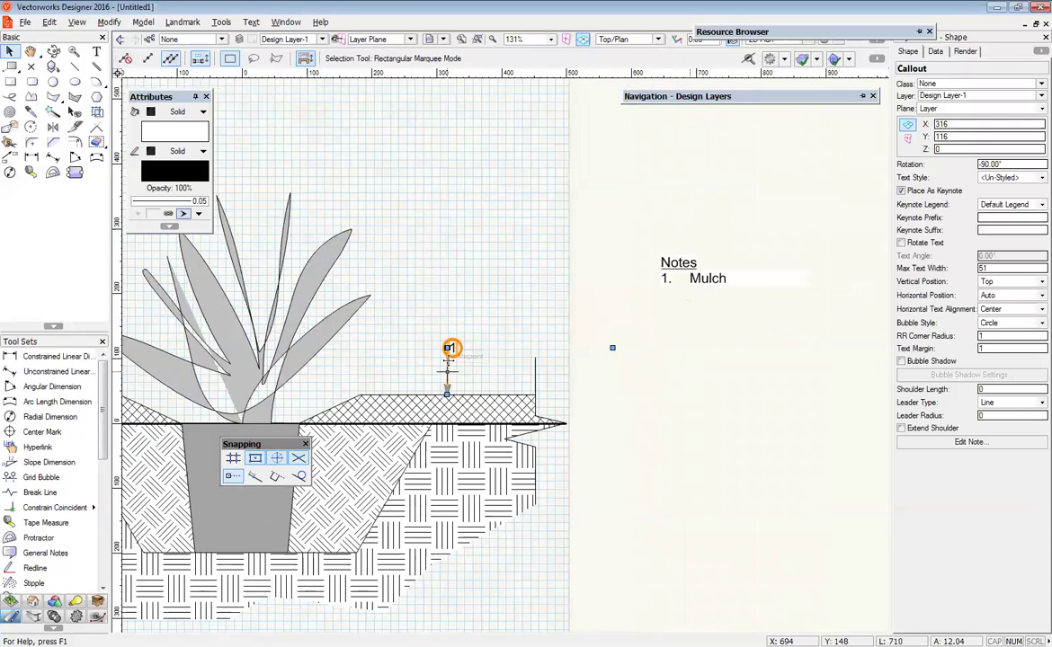
left_click(441, 283)
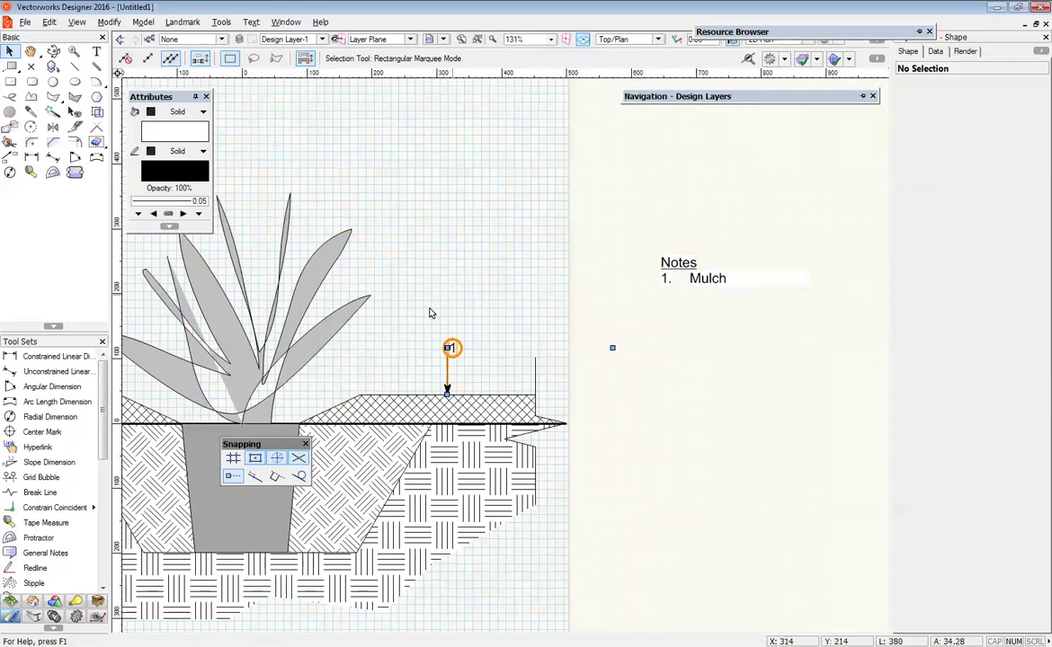
- Change the solid fill colour of the mulch callout's bubble to light gray and deselect the callout
left_click(450, 349)
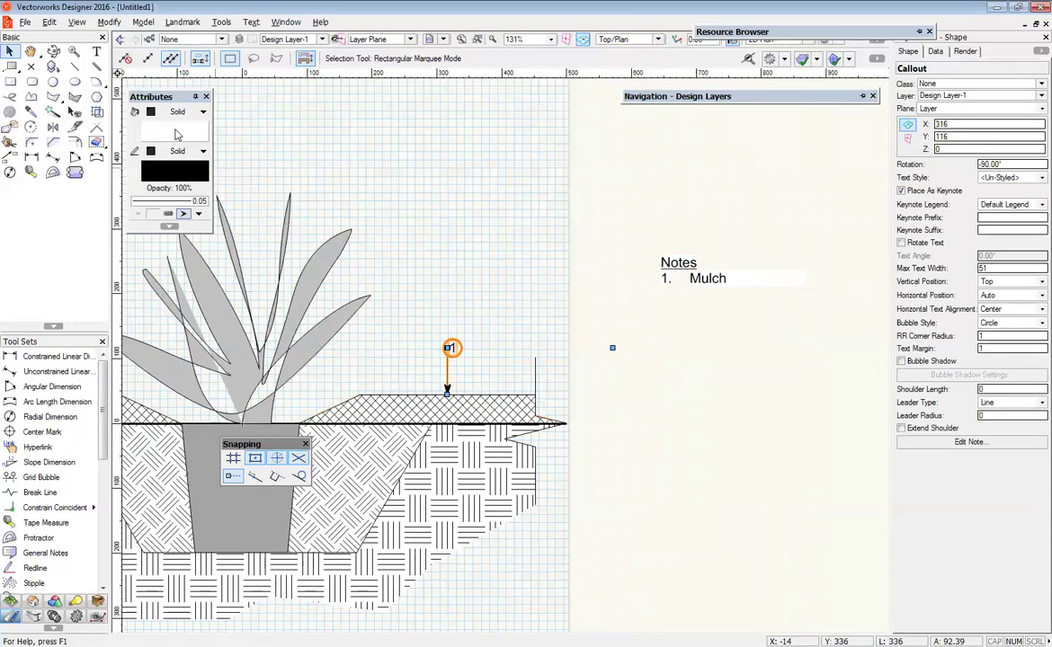
left_click(177, 111)
left_click(169, 139)
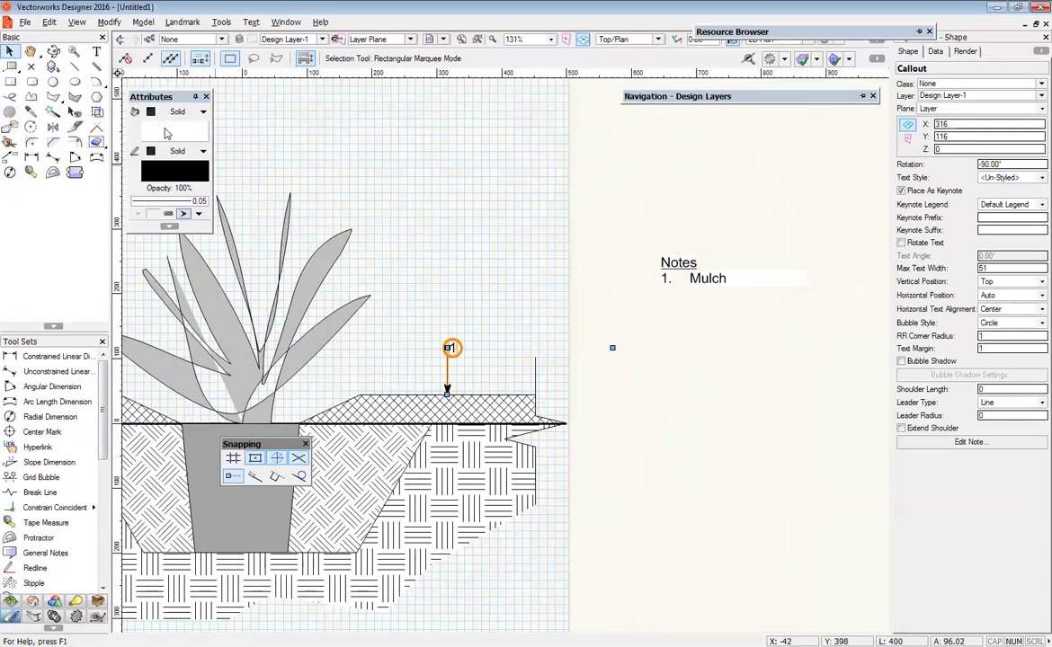
left_click(167, 135)
left_click(171, 182)
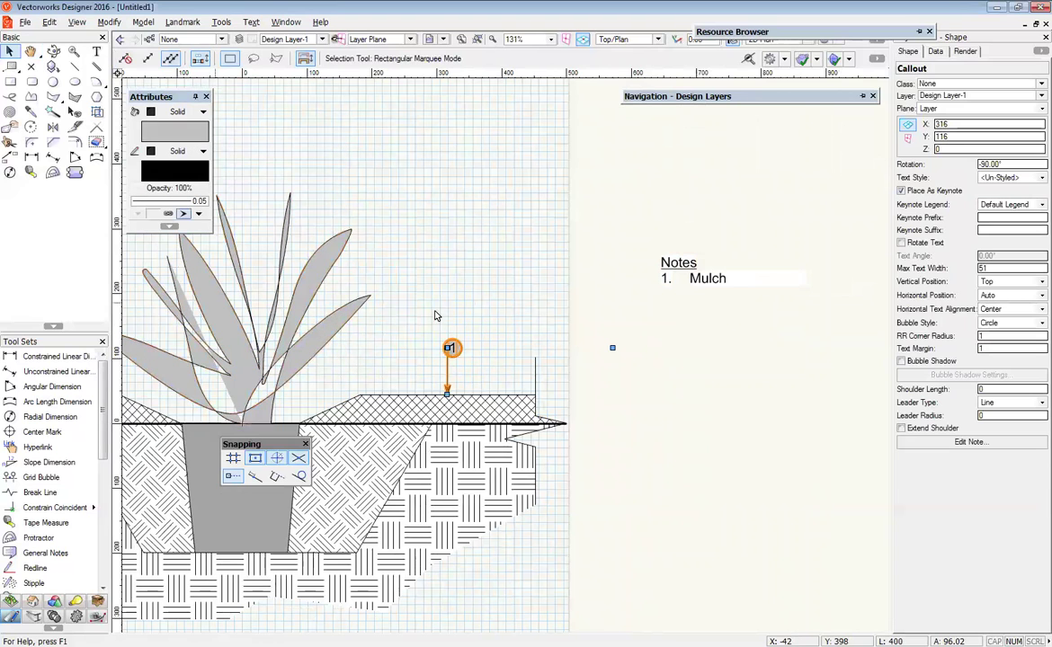
left_click(458, 286)
scroll(483, 364, "up", 2)
scroll(418, 321, "up", 2)
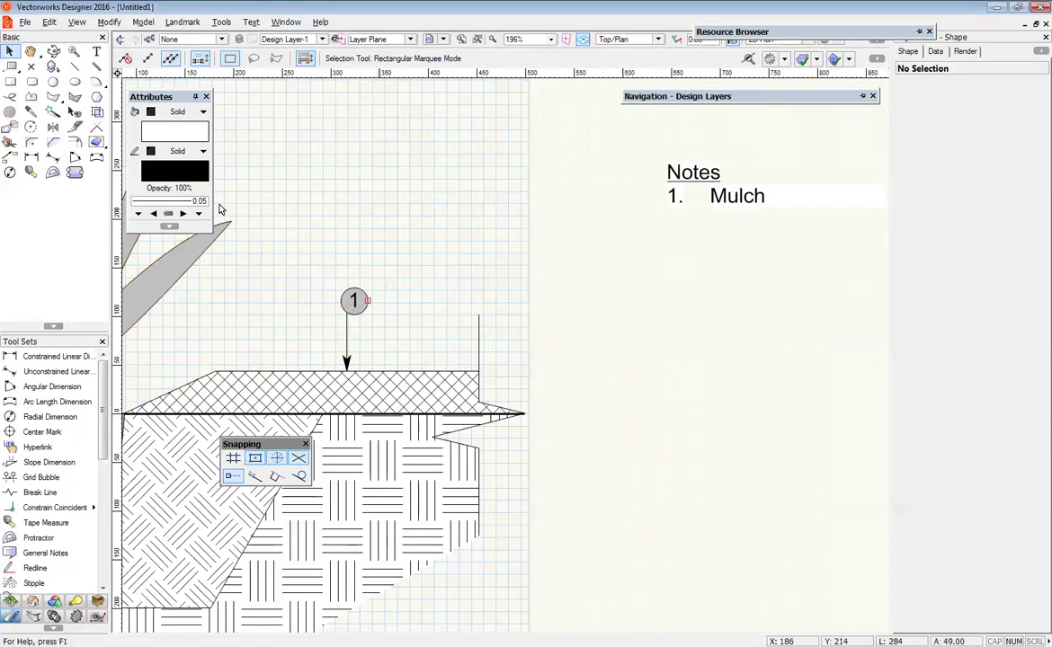
- With nothing selected, set the default solid fill colour for new objects to light gray
left_click(162, 137)
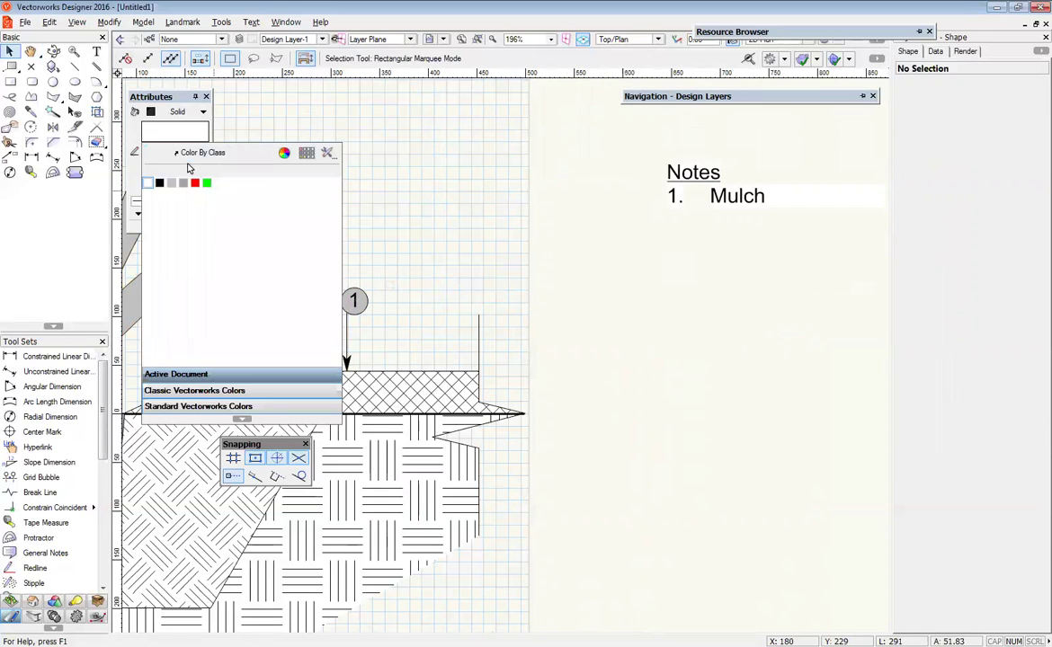
left_click(175, 180)
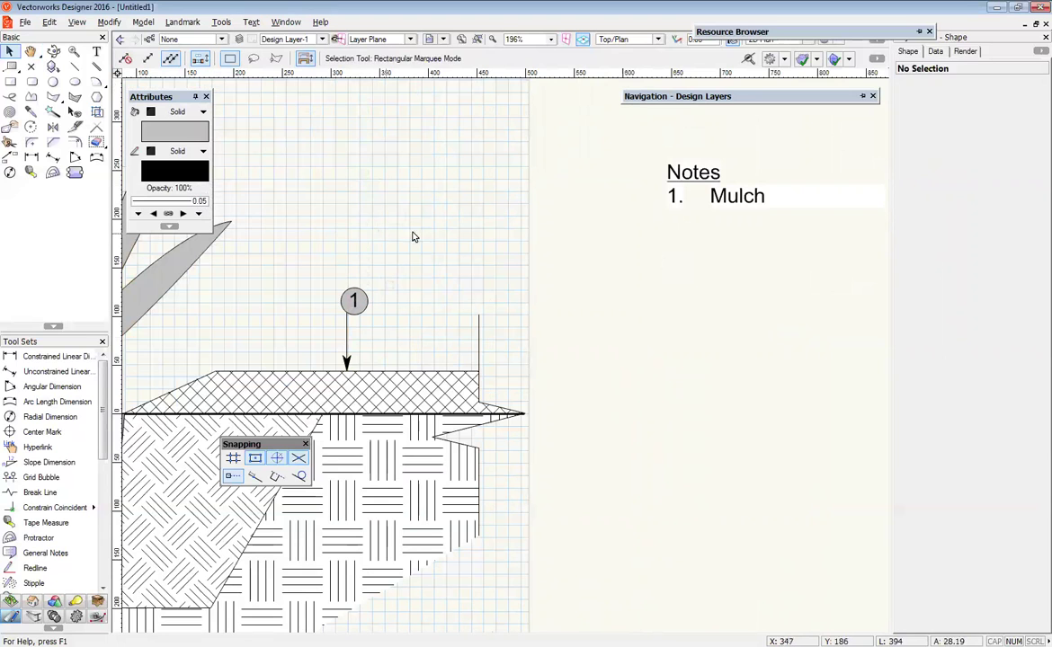
scroll(554, 458, "down", 3)
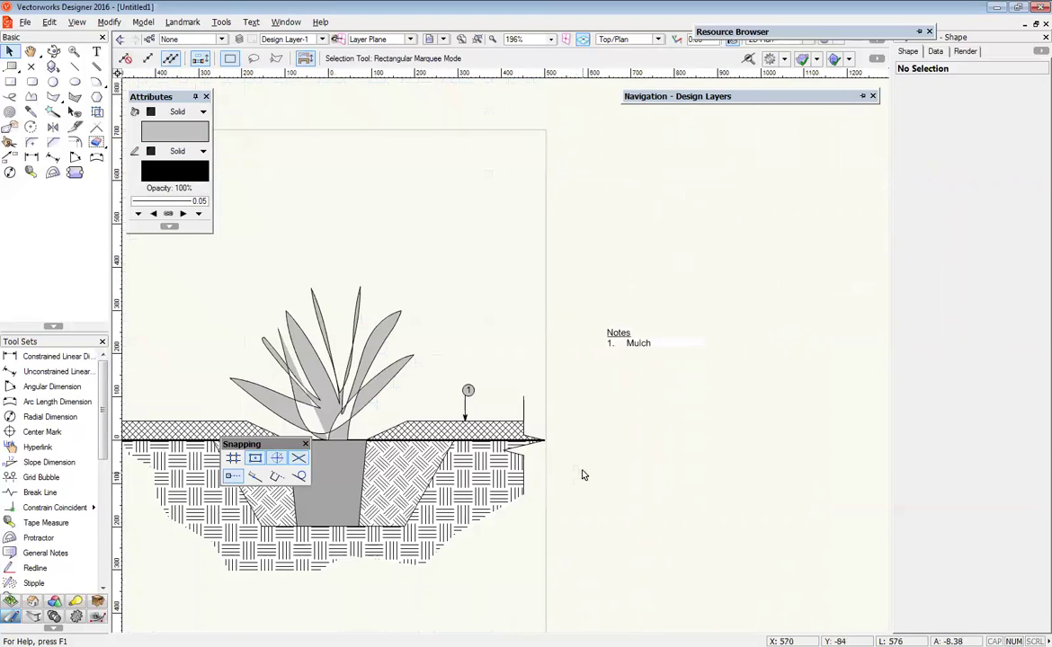
scroll(581, 476, "up", 2)
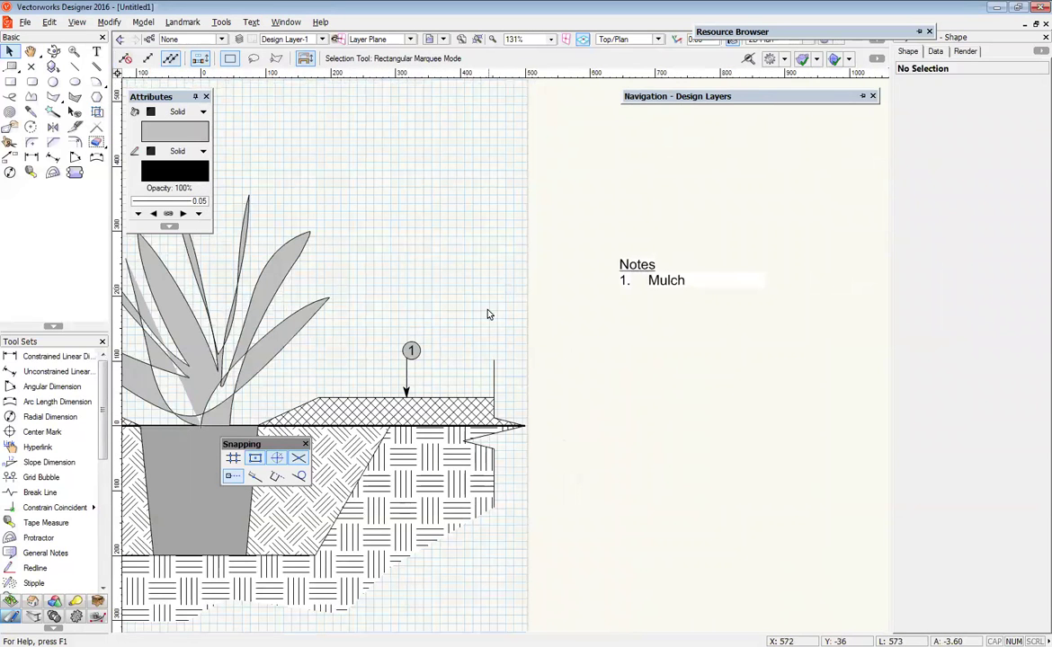
- Start the Callout tool and accept its preferences as they are
left_click(10, 66)
left_click(228, 57)
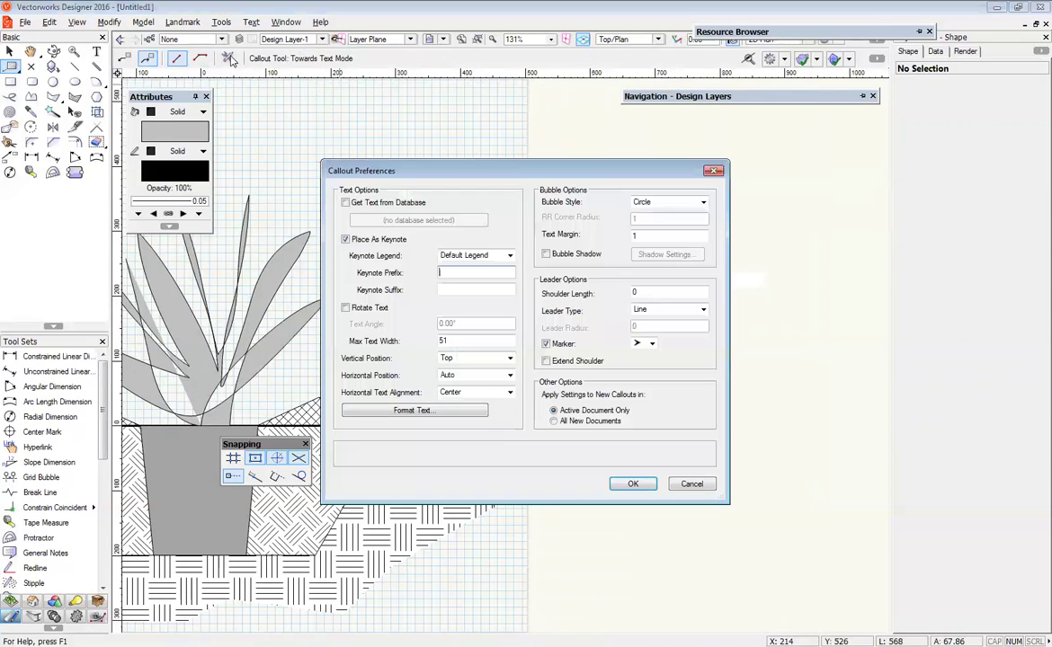
left_click(625, 481)
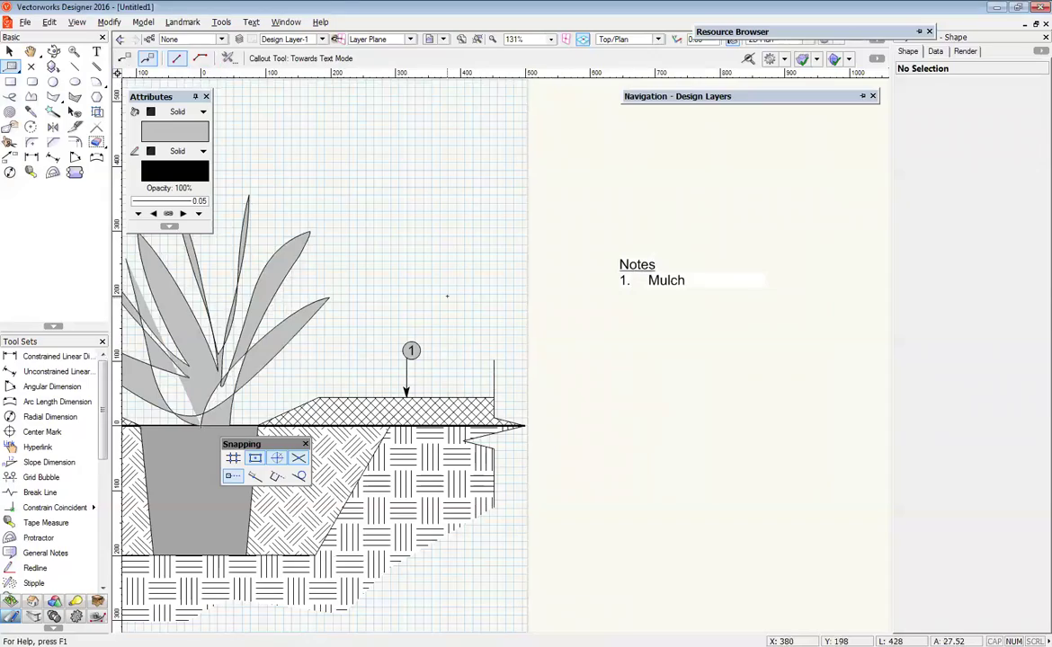
mouse_move(438, 481)
middle_mouse_down()
mouse_move(552, 354)
mouse_move(683, 451)
mouse_move(752, 427)
middle_mouse_up()
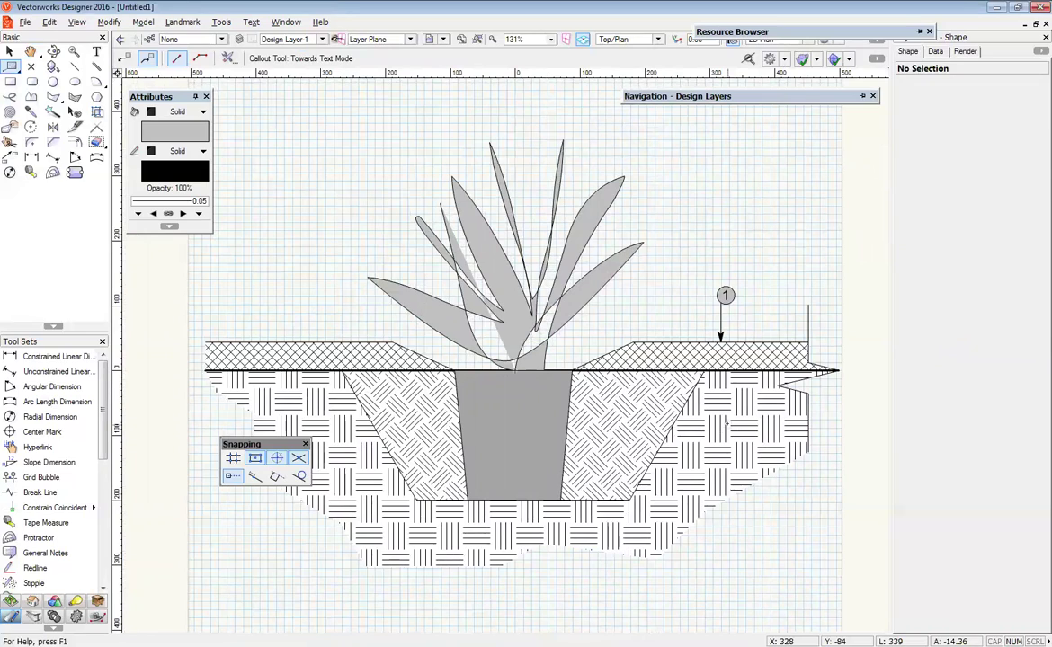
middle_click_drag(671, 425, 507, 397)
scroll(558, 309, "up", 2)
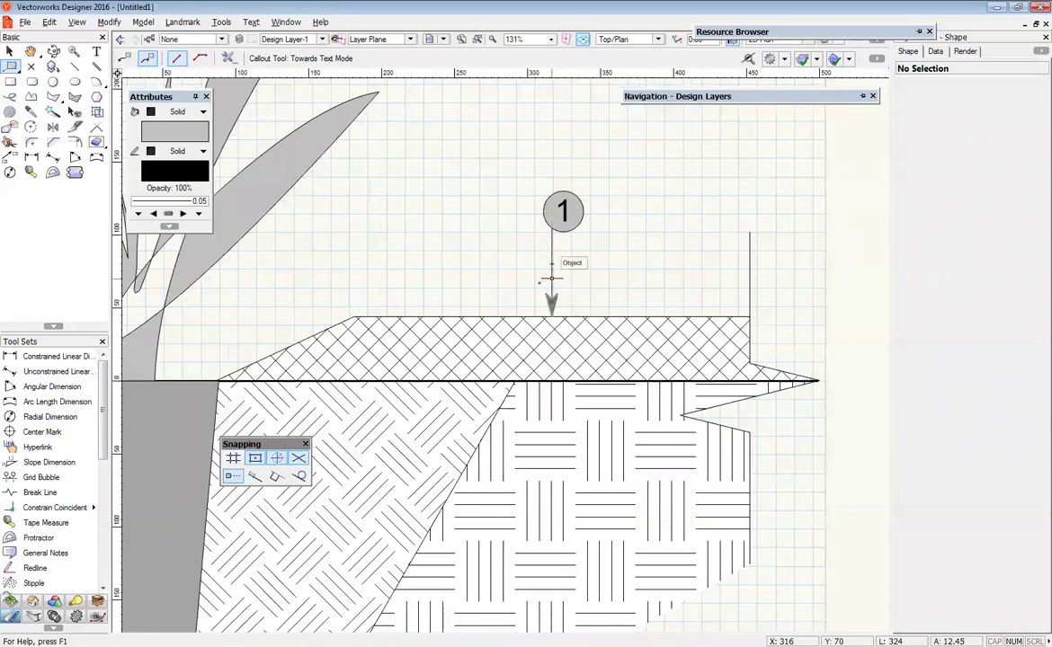
scroll(668, 267, "down", 2)
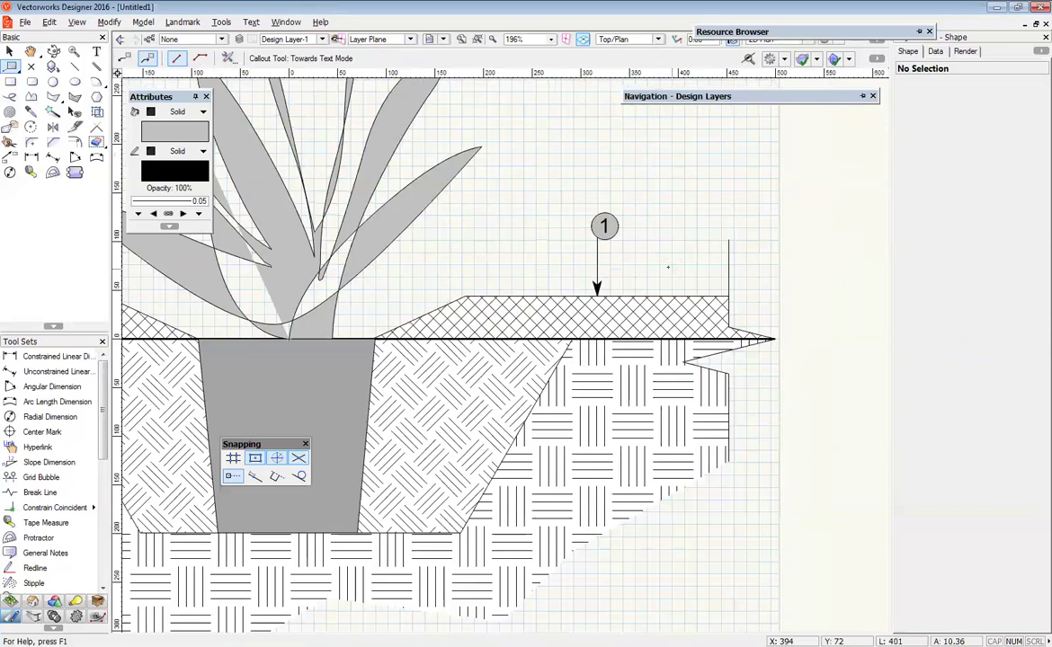
middle_click_drag(662, 264, 641, 279)
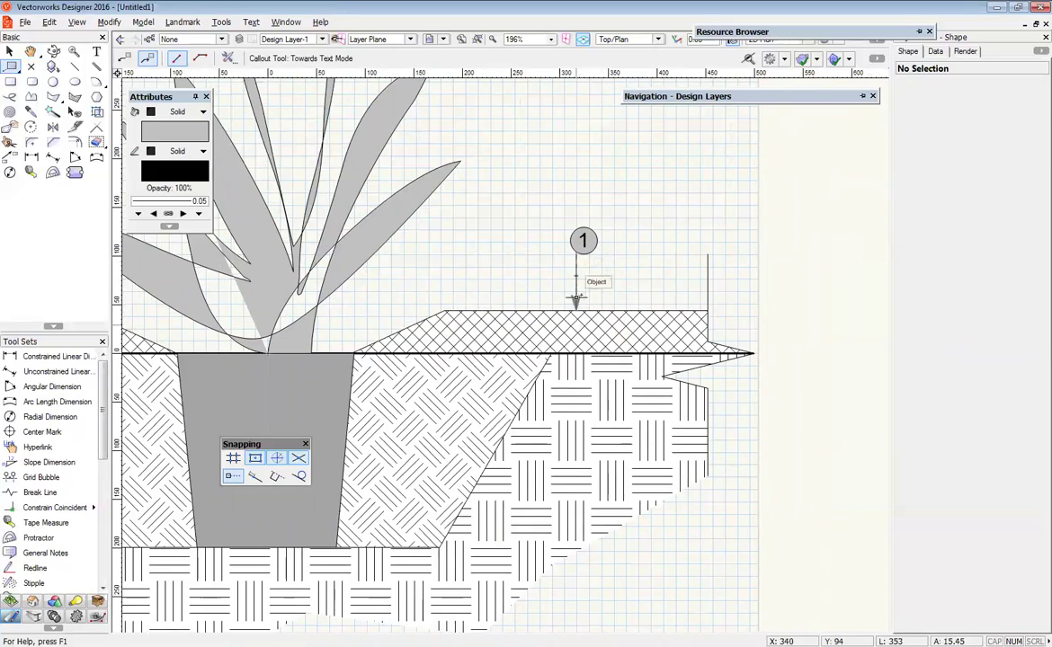
scroll(550, 290, "up", 2)
scroll(552, 301, "down", 2)
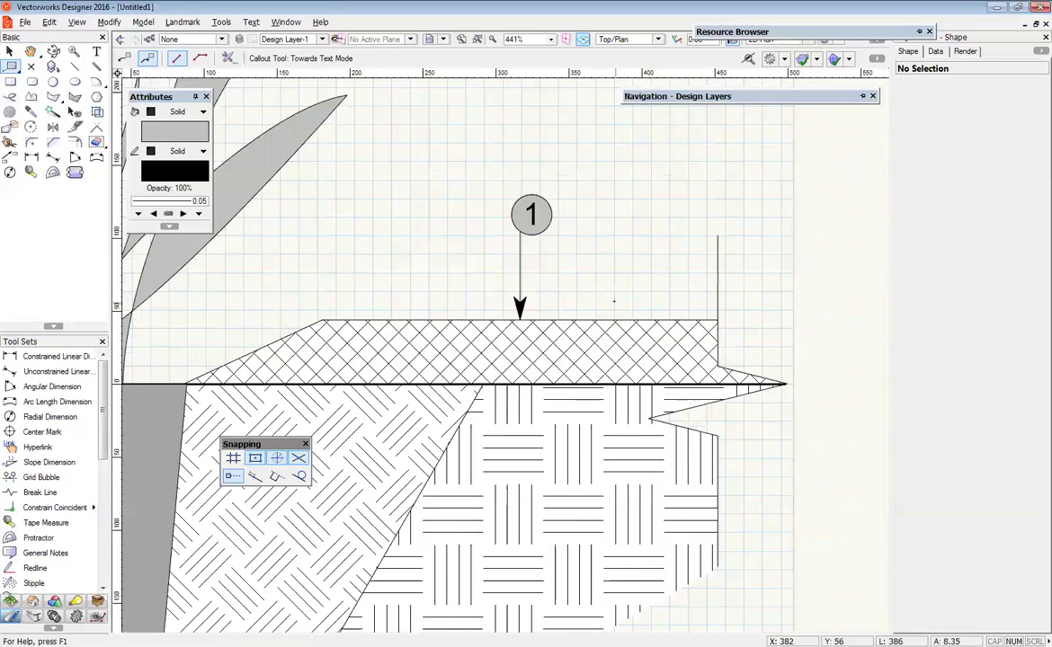
scroll(607, 317, "down", 2)
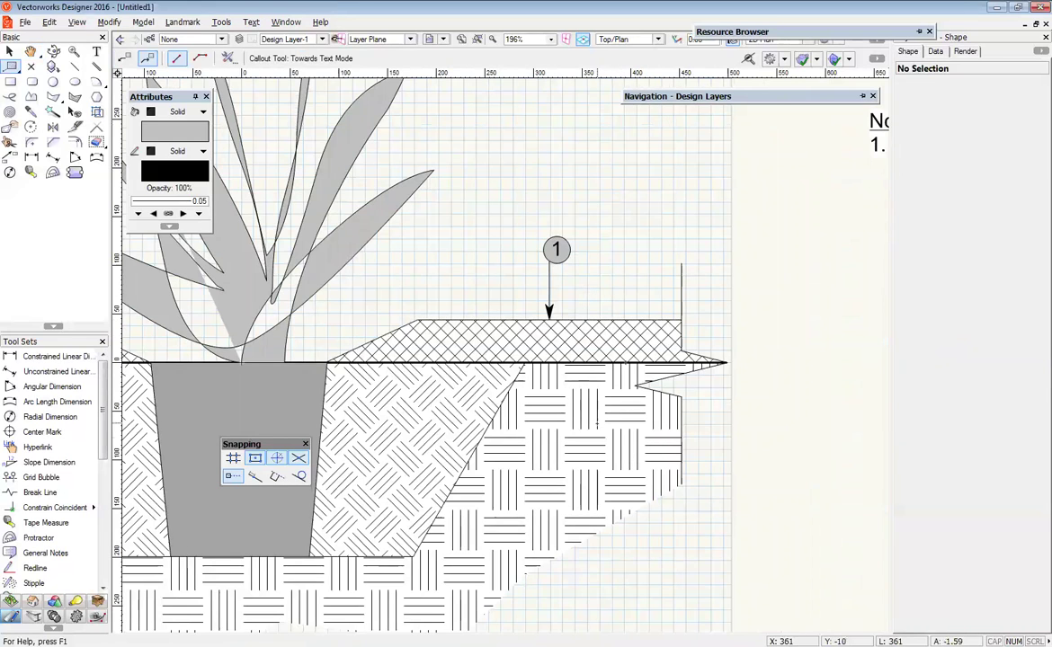
scroll(621, 446, "up", 2)
middle_click_drag(620, 445, 608, 340)
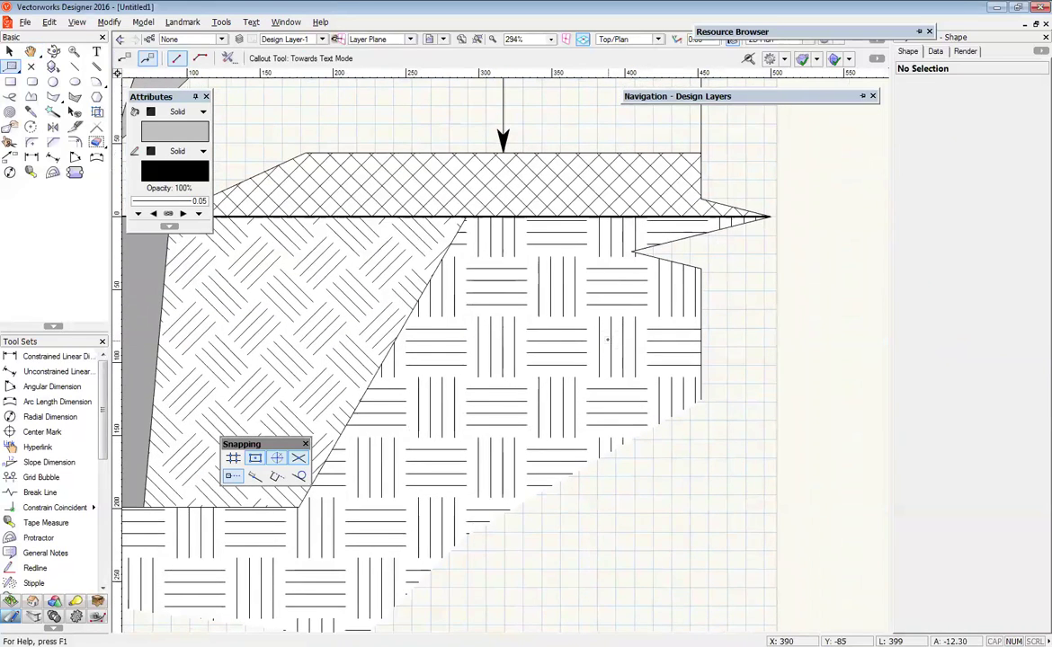
scroll(596, 337, "down", 1)
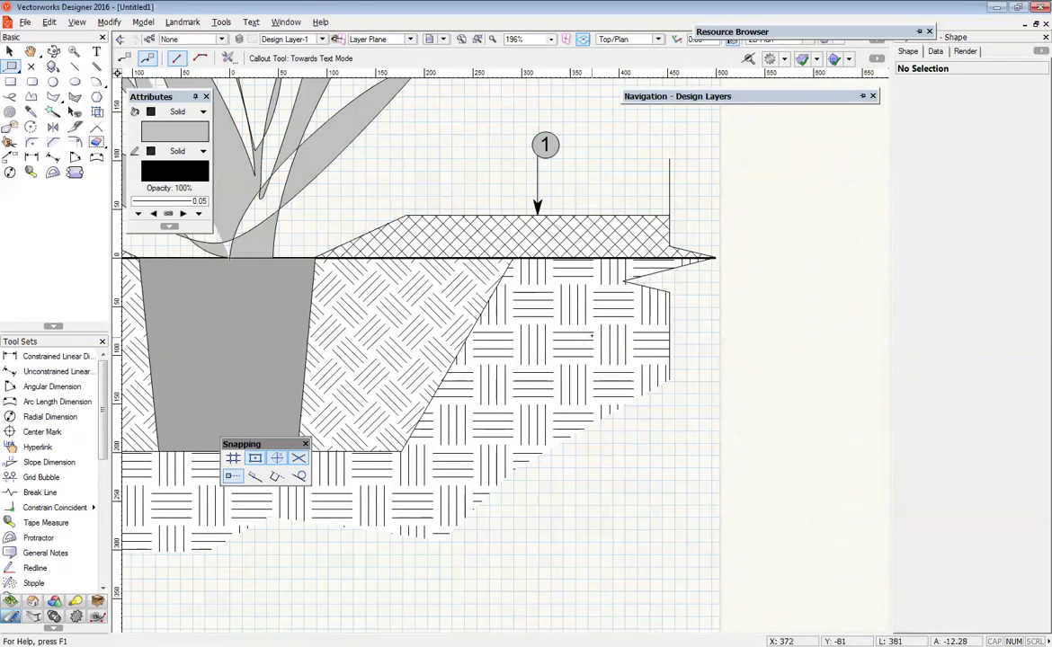
middle_click_drag(592, 337, 511, 335)
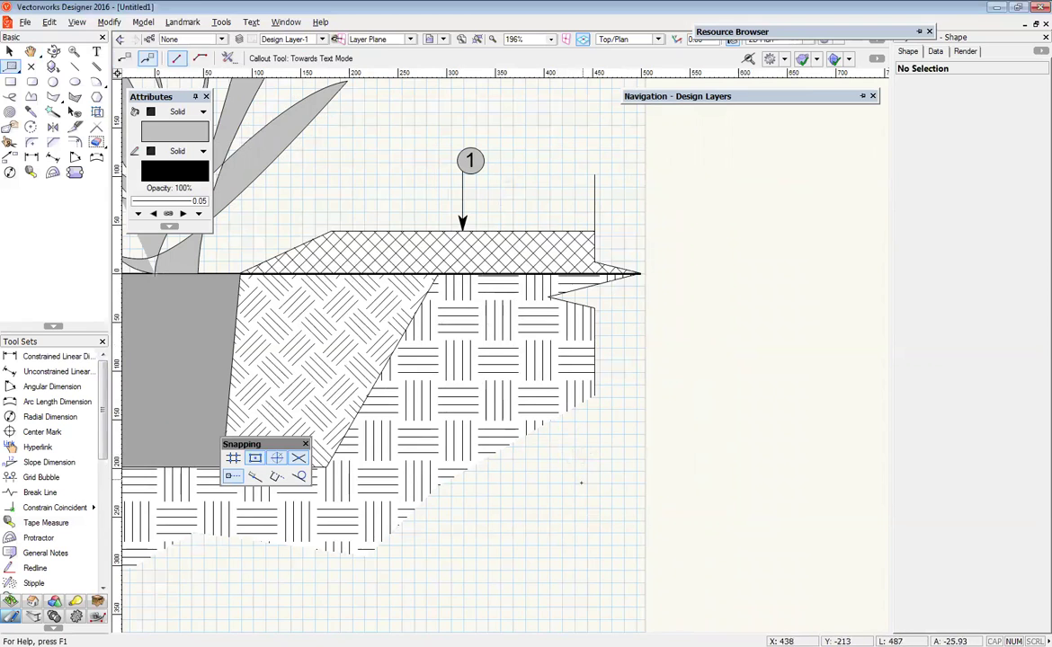
middle_click_drag(578, 480, 535, 496)
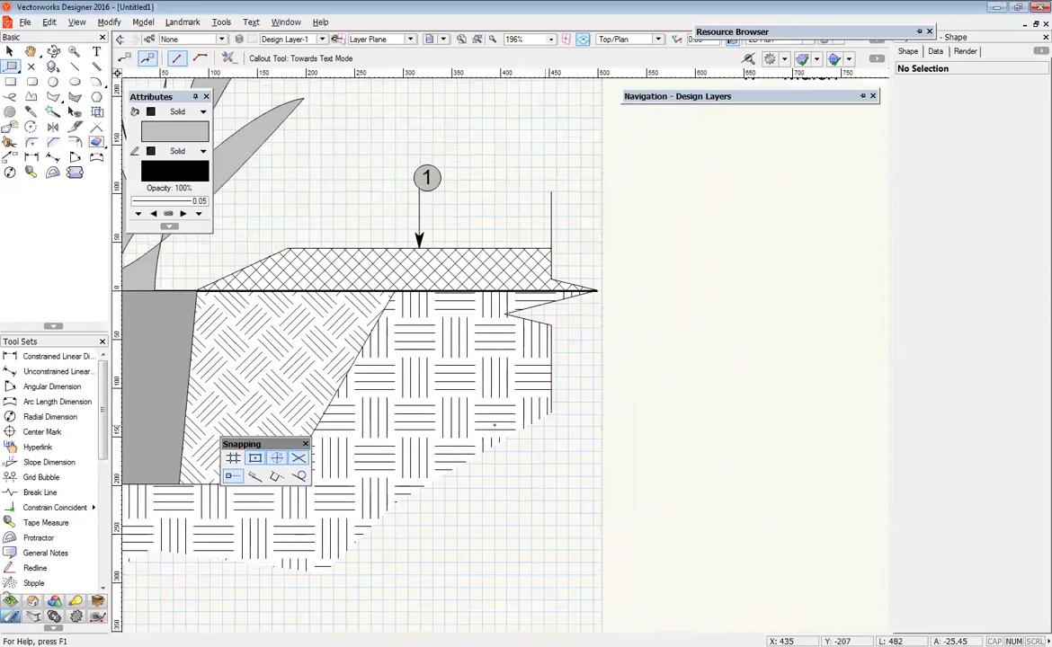
middle_click_drag(398, 205, 384, 284)
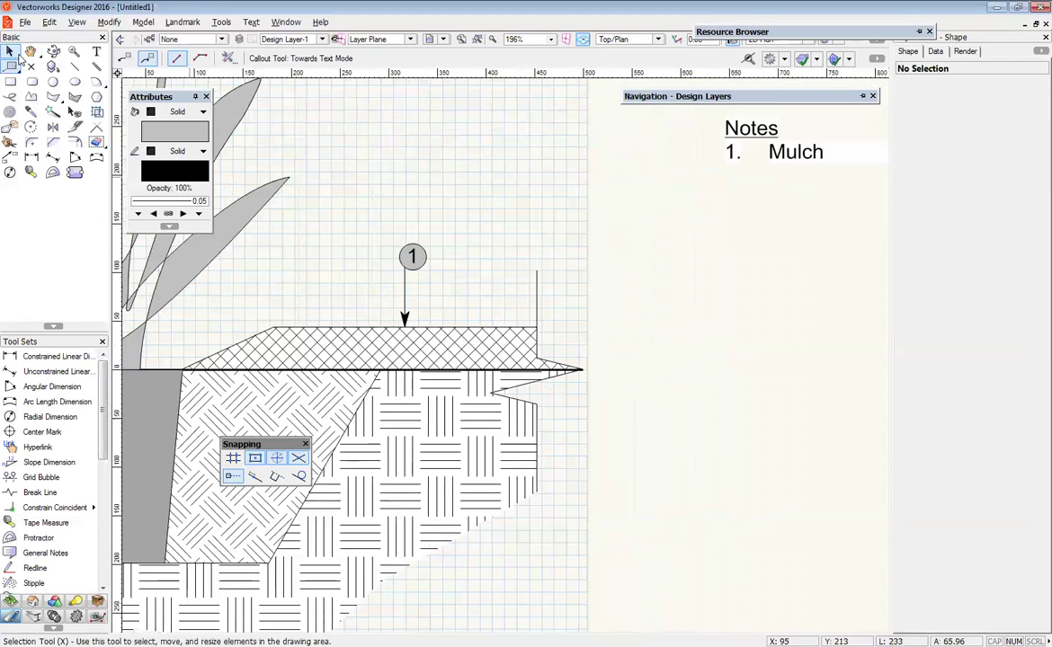
- Change the leader marker in the callout preferences to a solid round dot and accept the preferences
left_click(227, 57)
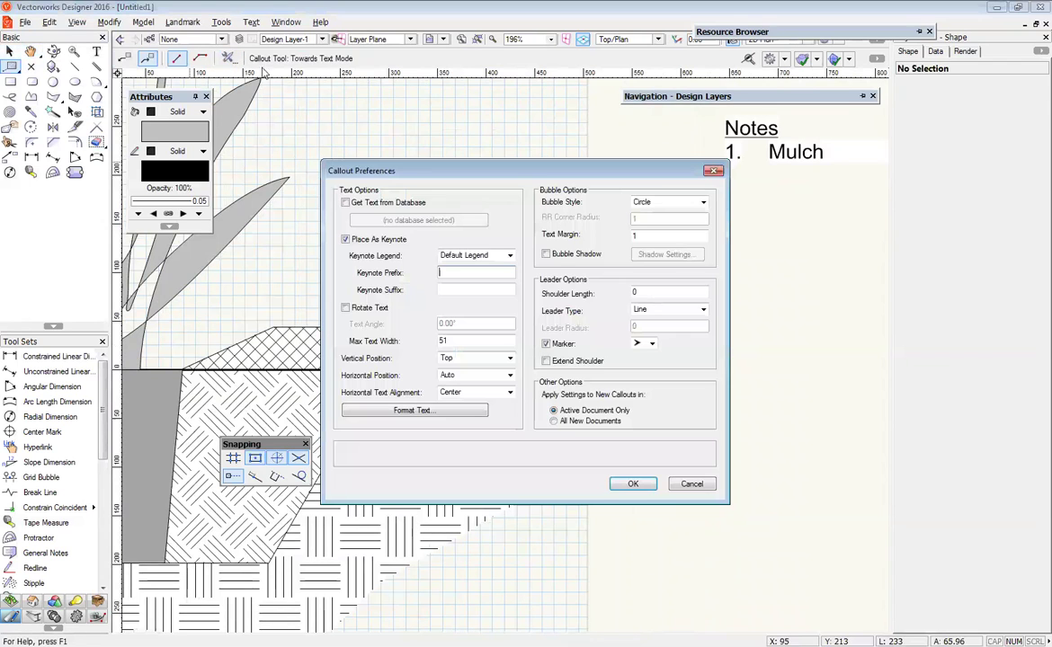
left_click(645, 343)
left_click(683, 400)
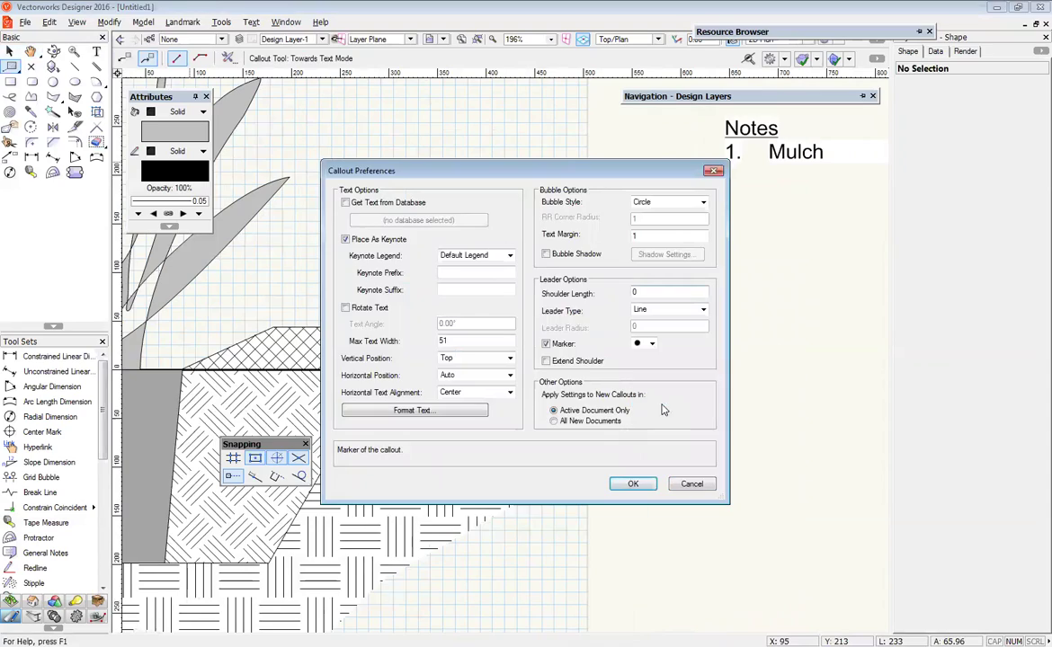
left_click(620, 483)
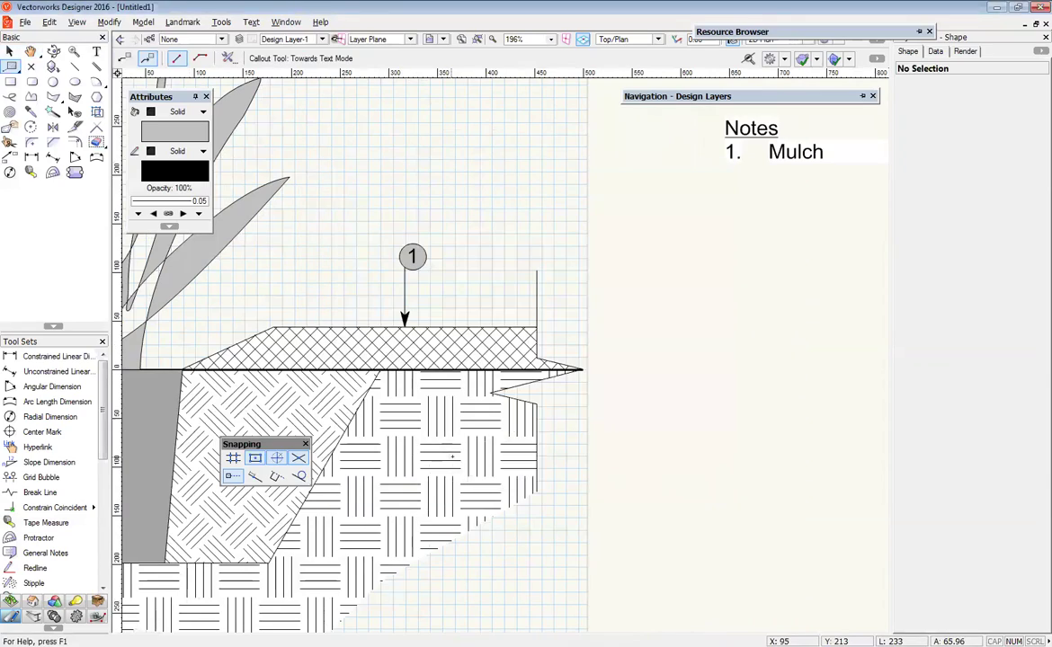
- Place an "Undisturbed Earth" callout from the right-hand undisturbed soil hatch at X 376, Y -50 straight up to Y 65
scroll(452, 457, "down", 4)
scroll(586, 382, "up", 2)
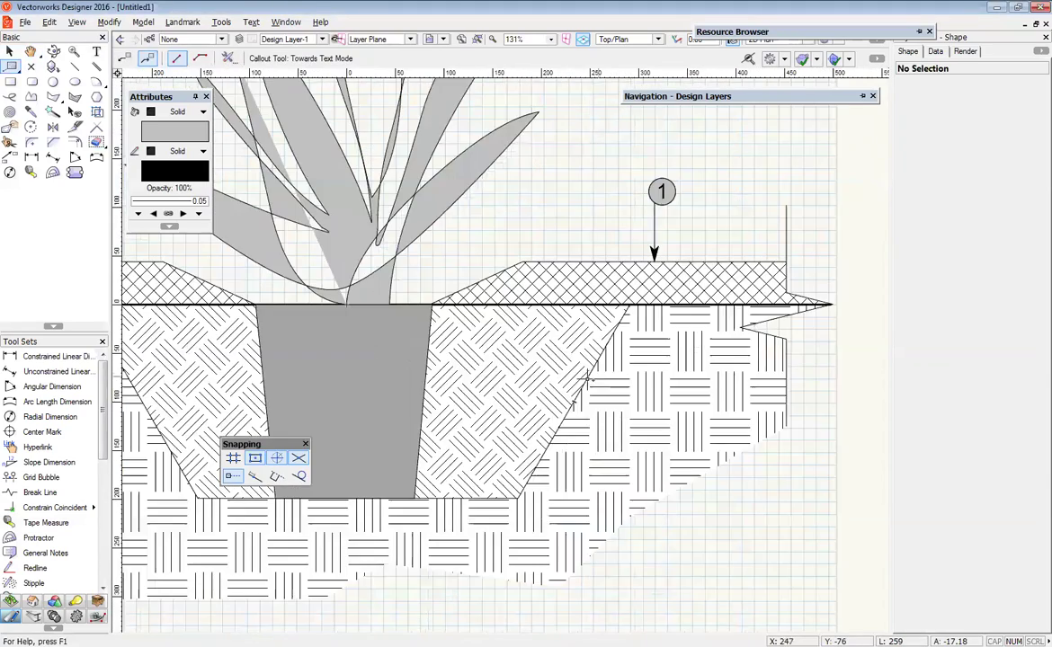
scroll(587, 382, "up", 2)
left_click(620, 364)
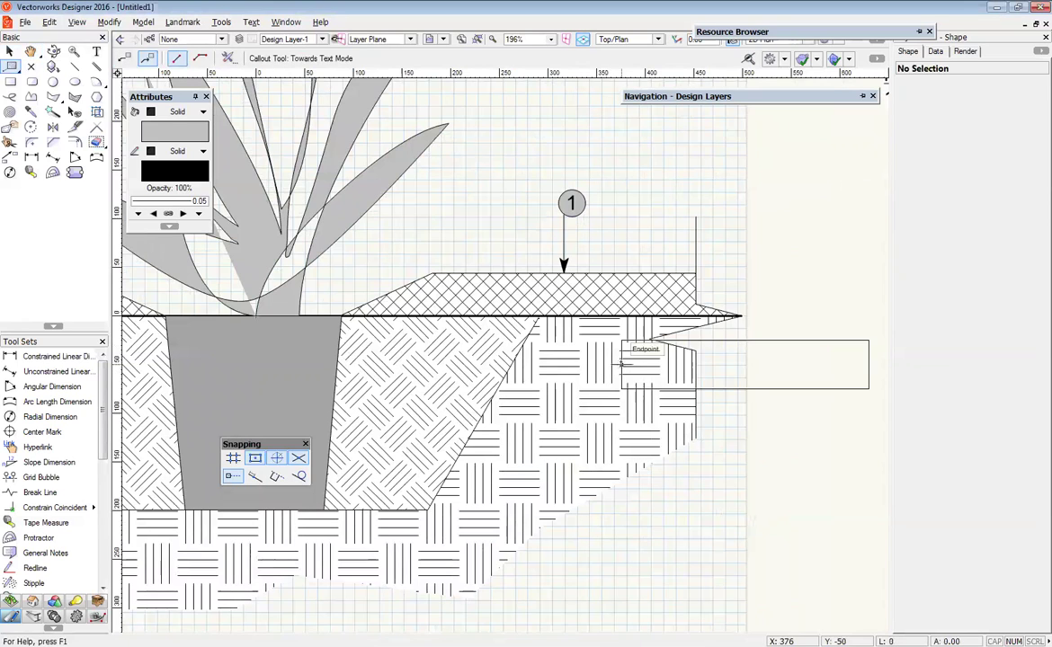
left_click(619, 245)
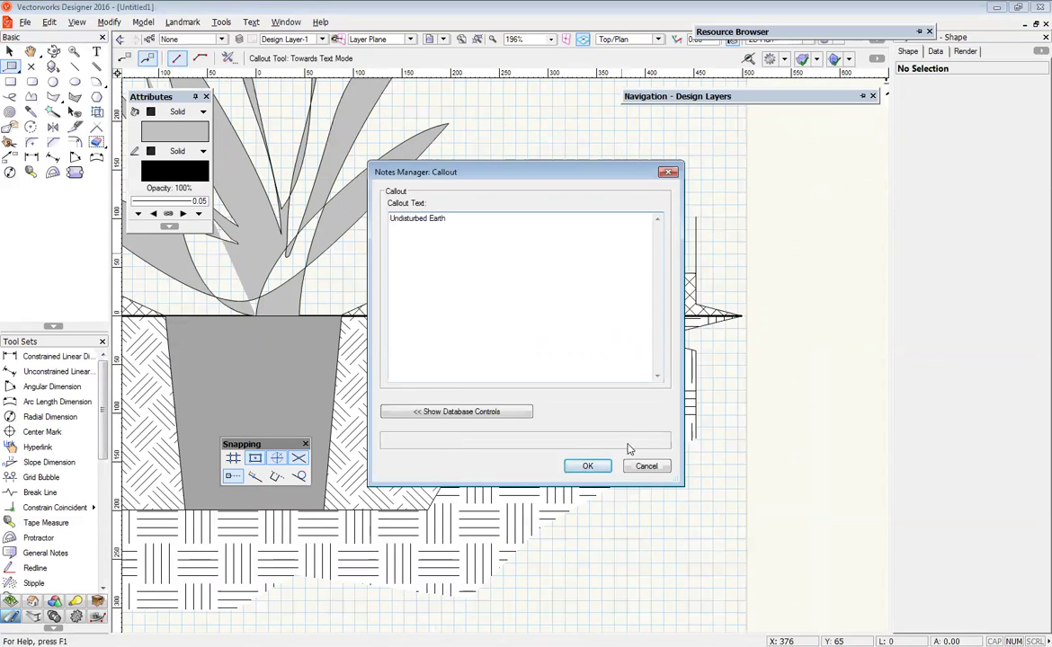
left_click(587, 466)
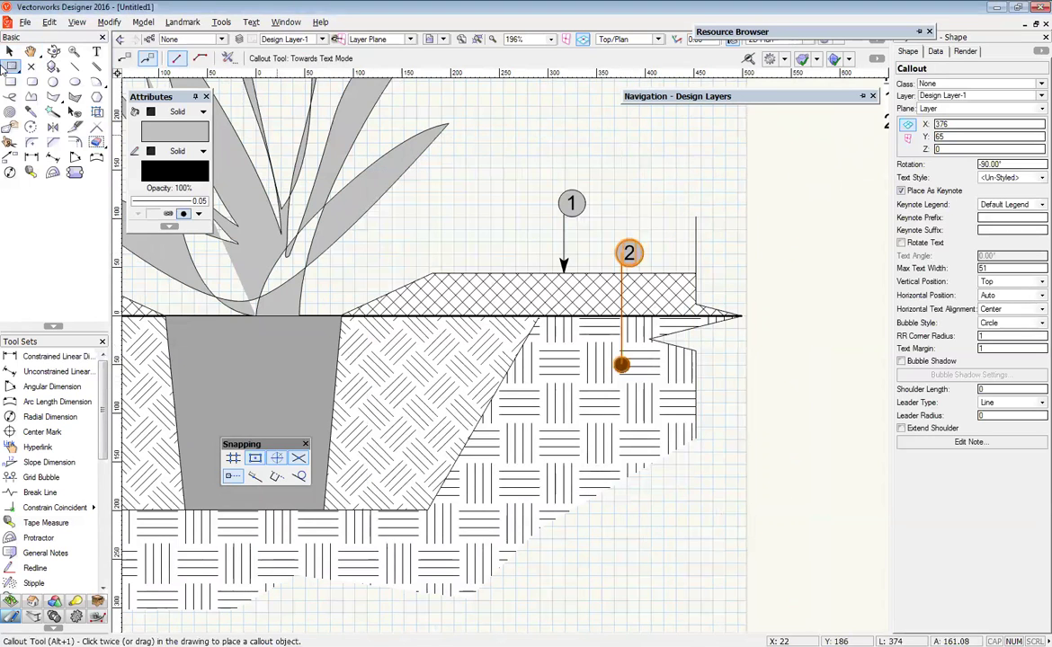
- Raise the bubble end of the Undisturbed Earth callout to about Y 78 and deselect the callout
left_click(10, 51)
scroll(610, 198, "down", 2)
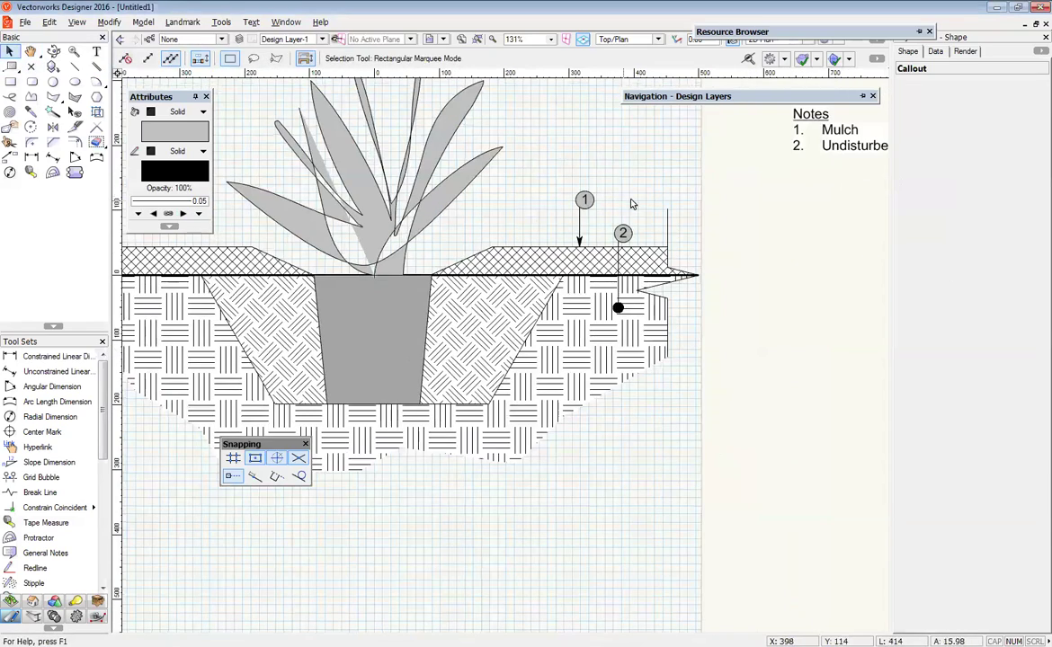
left_click(573, 224)
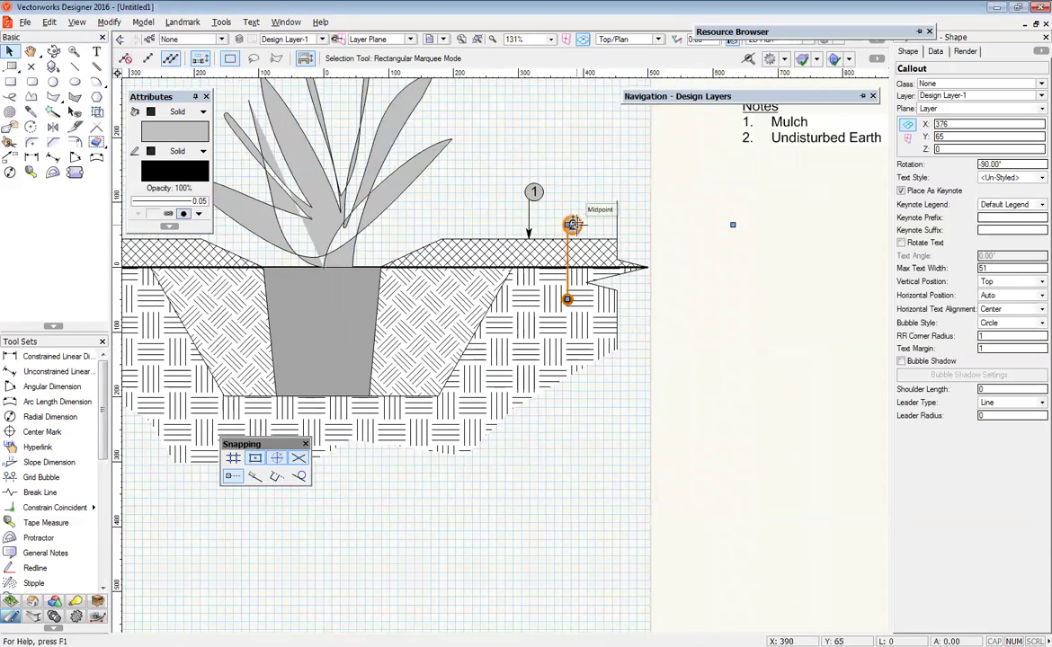
scroll(567, 225, "up", 4)
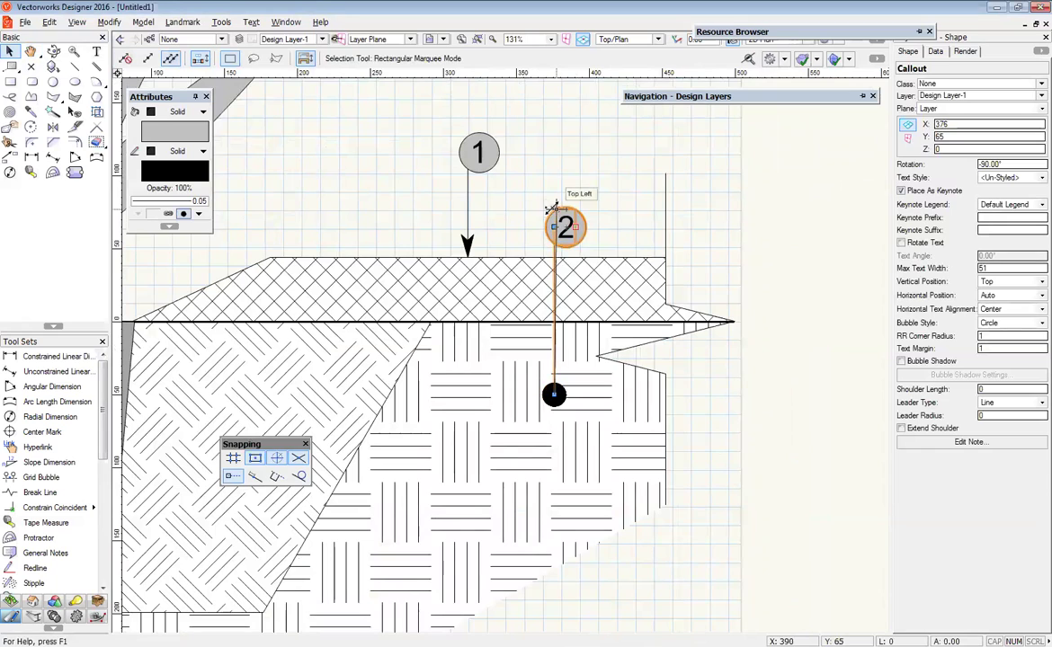
left_click_drag(555, 227, 555, 208)
left_click(551, 167)
- Place a "Backfilled Soil" callout from the right-hand backfill hatch straight up to X 203, Y 78, level with bubble 2, and deselect it
scroll(550, 168, "down", 6)
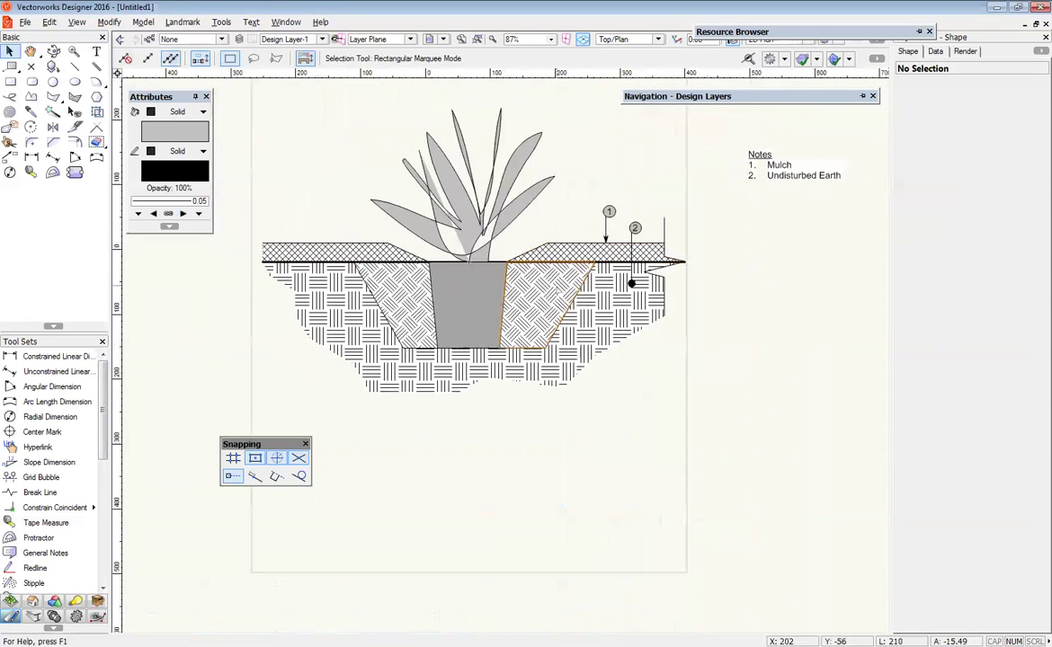
scroll(571, 280, "up", 4)
scroll(571, 281, "down", 4)
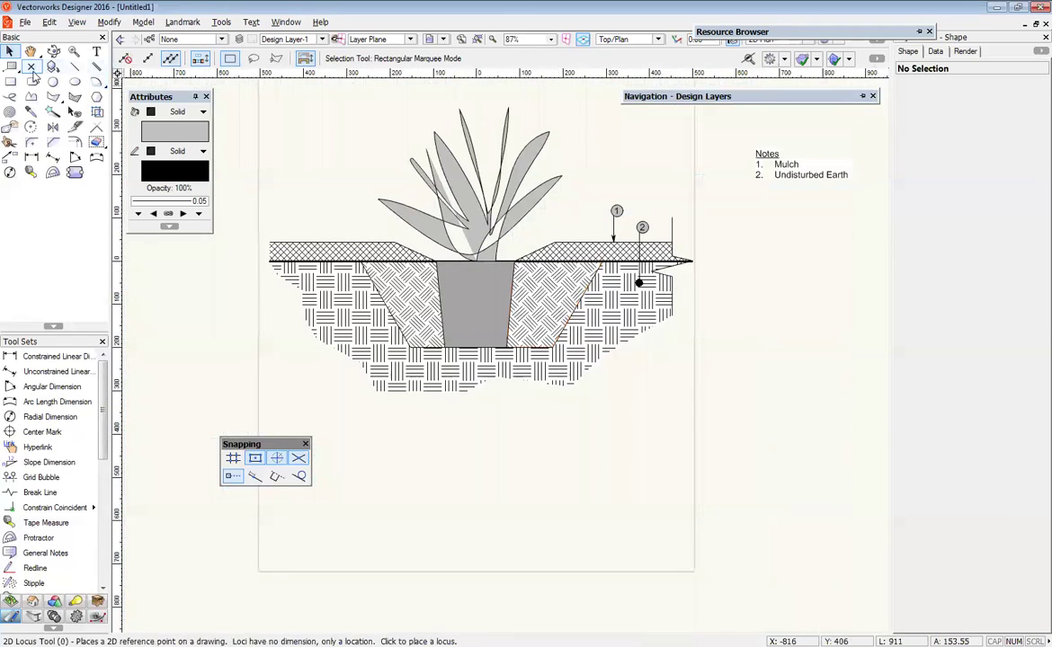
left_click(10, 66)
scroll(606, 268, "up", 3)
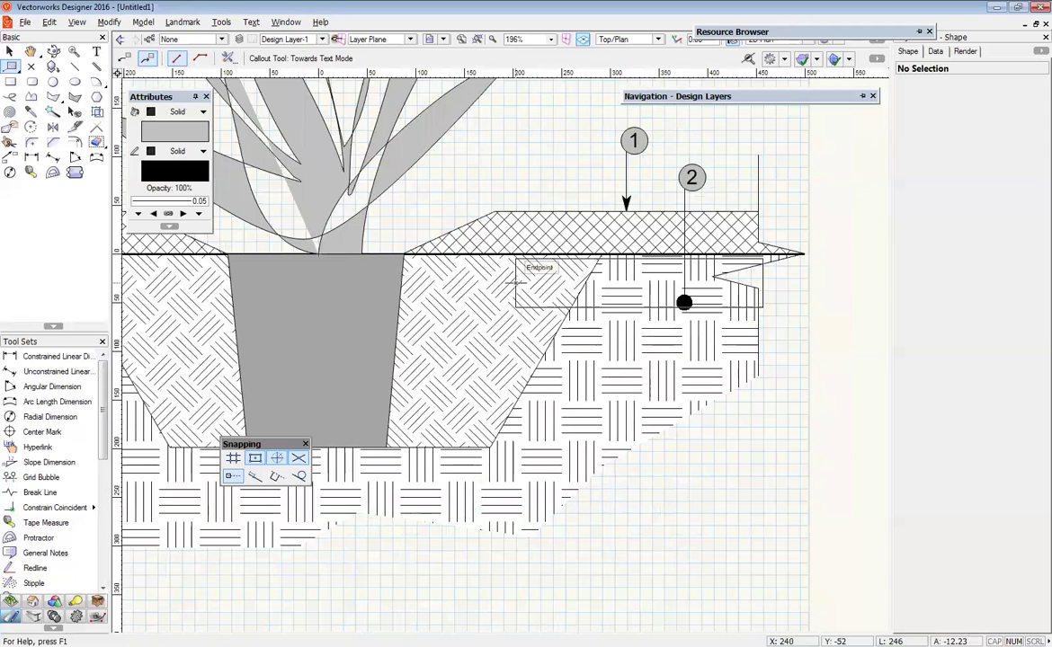
left_click(517, 281)
left_click(518, 184)
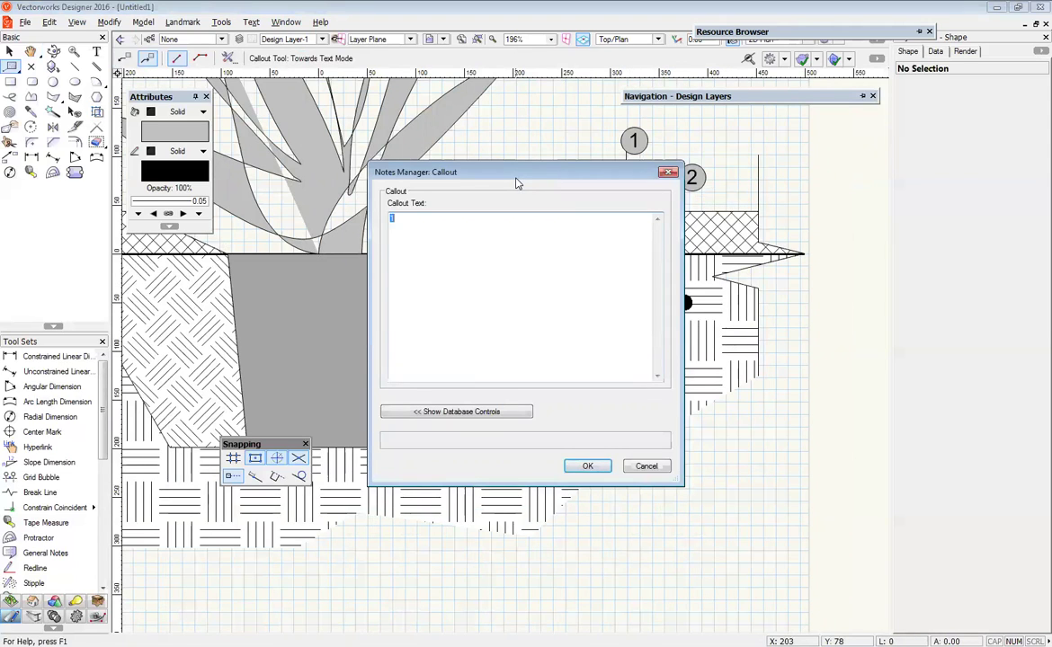
type("Dist")
key("BackSpace")
key("BackSpace")
key("BackSpace")
type("B")
left_click(587, 466)
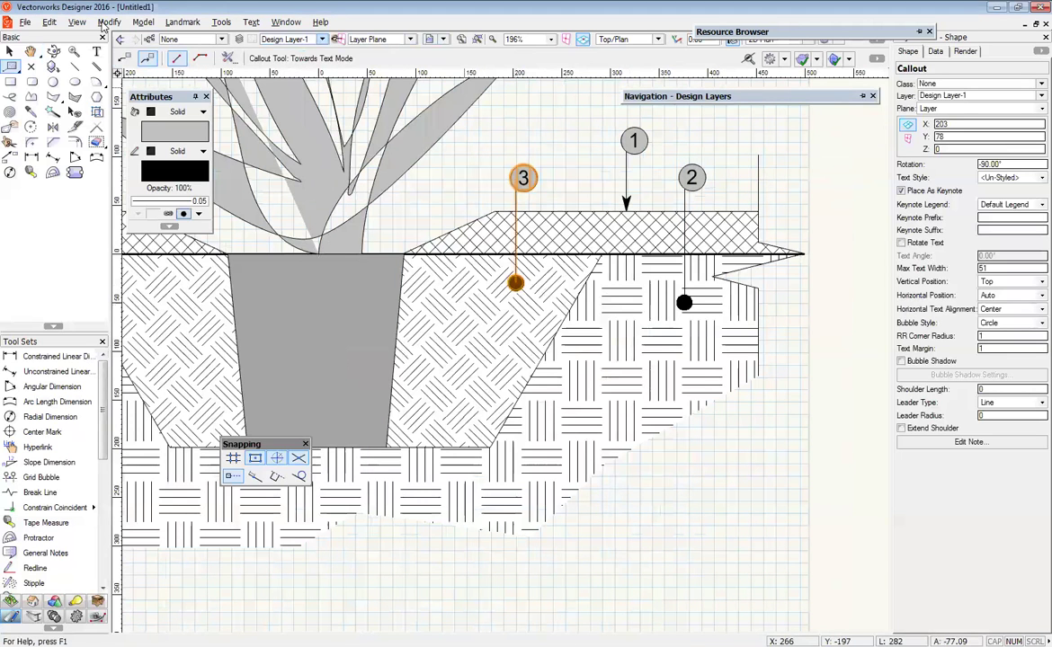
left_click(10, 51)
left_click(564, 126)
scroll(564, 125, "down", 2)
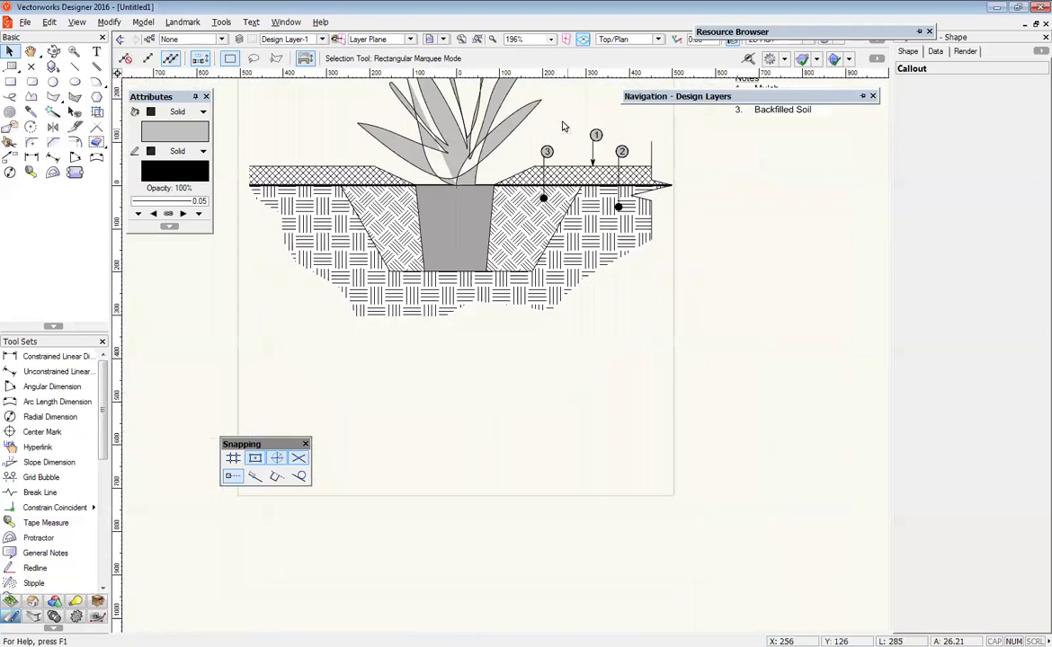
middle_click_drag(564, 126, 433, 229)
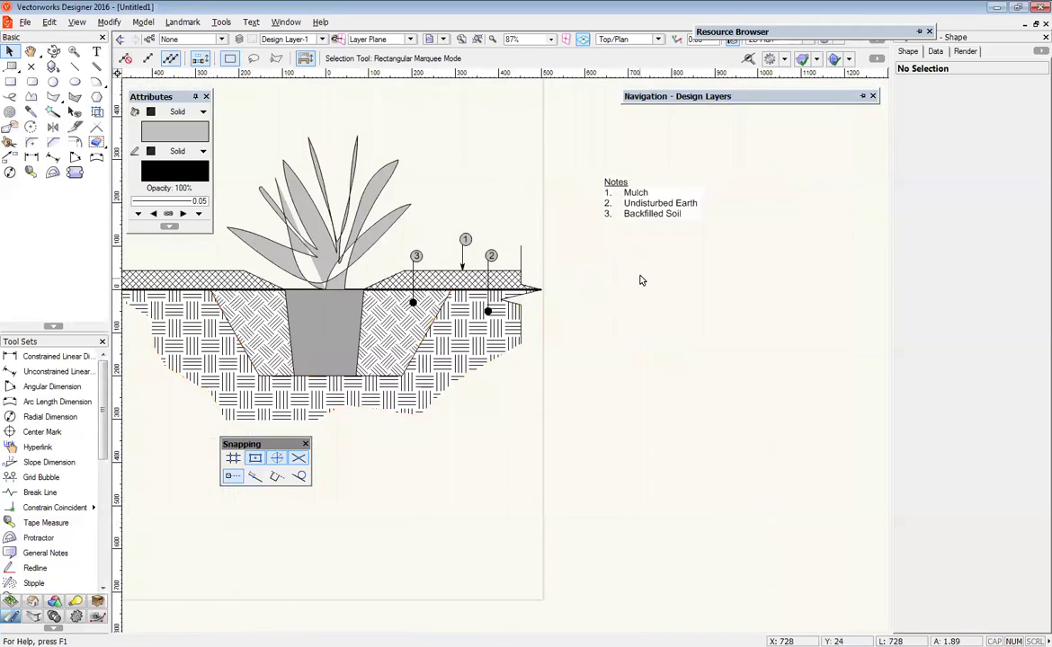
scroll(632, 235, "up", 1)
middle_click_drag(734, 221, 668, 303)
scroll(607, 247, "down", 1)
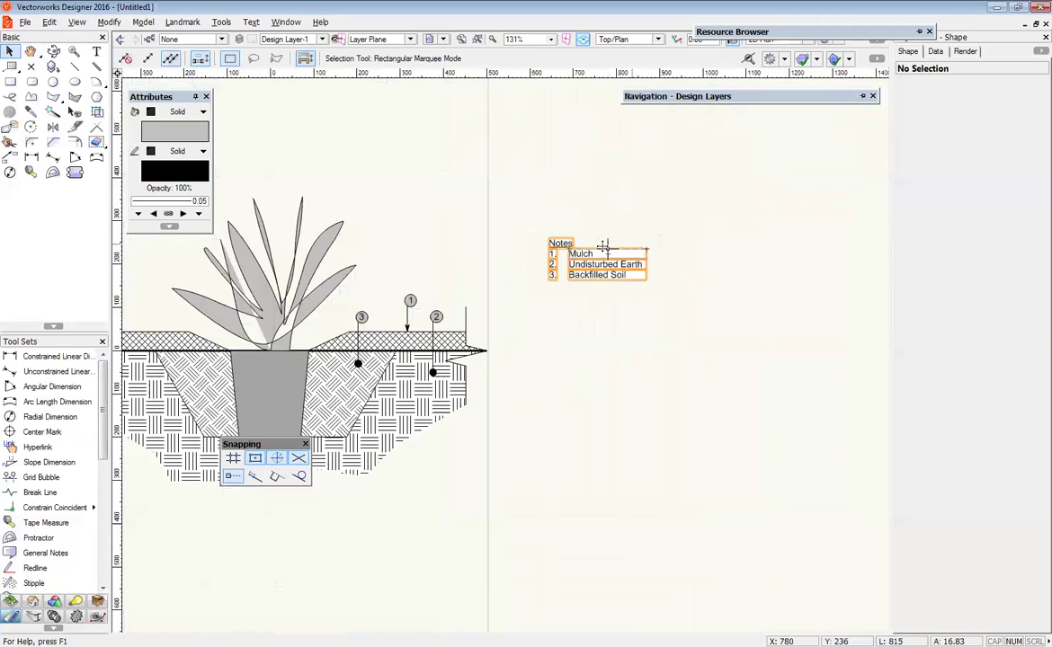
- Set the fill of the Notes keynote legend to None and deselect the legend
scroll(603, 247, "up", 2)
left_click(611, 253)
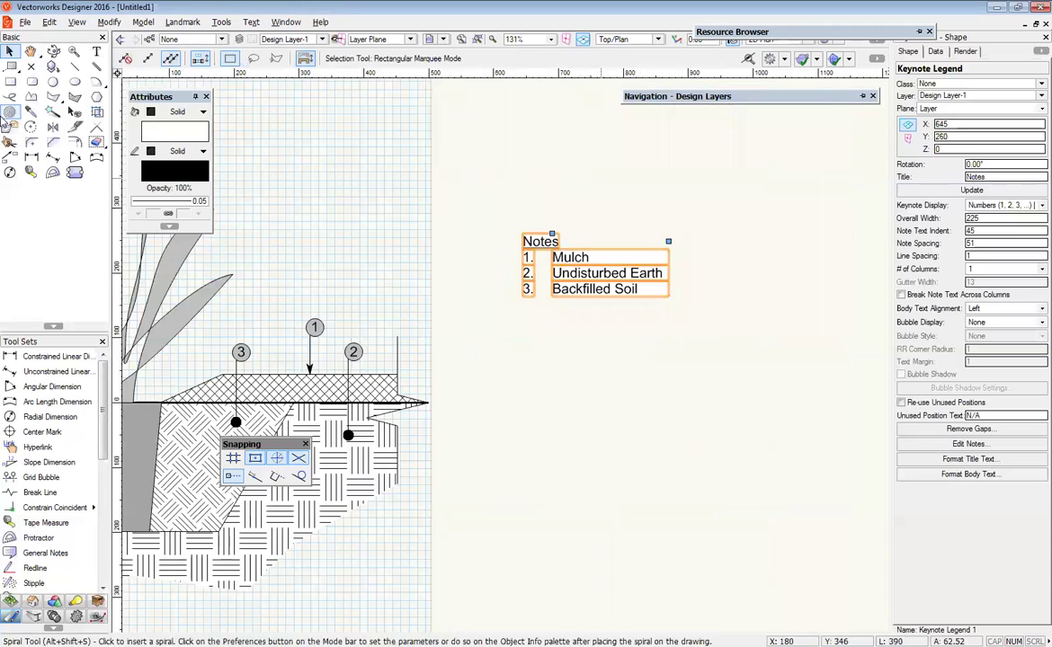
left_click(177, 112)
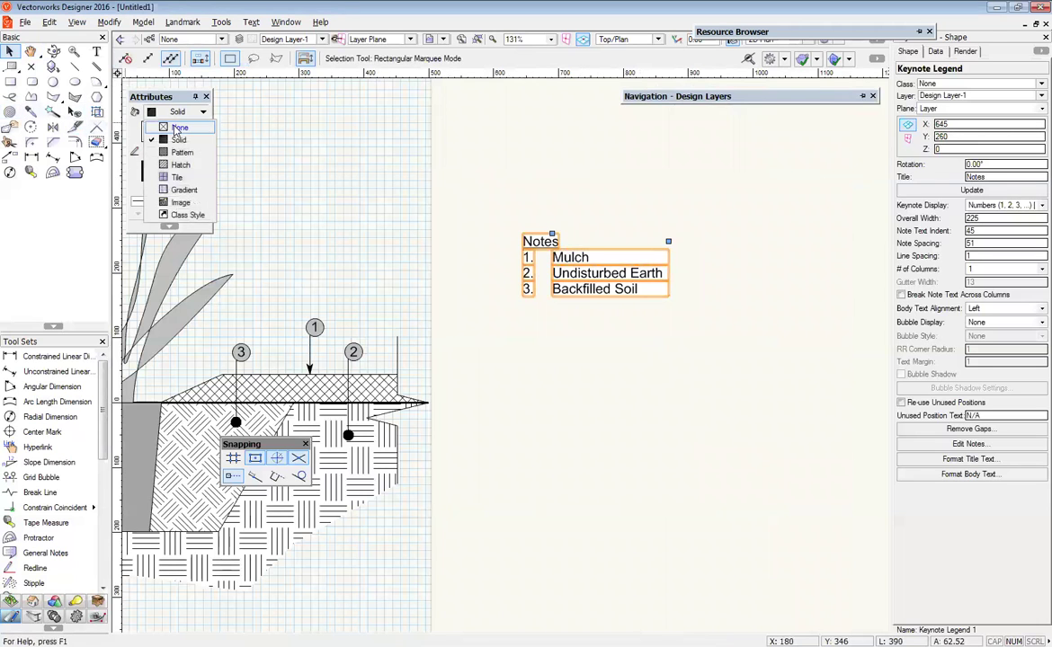
left_click(177, 128)
left_click(527, 156)
middle_click_drag(547, 304, 620, 248)
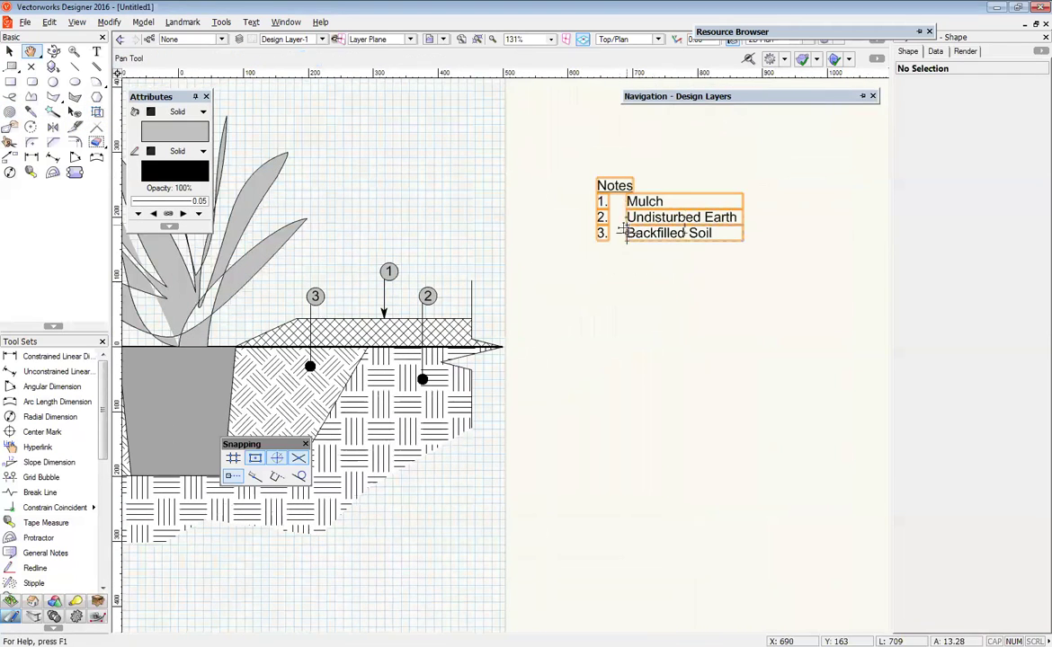
key("x")
left_click(623, 231)
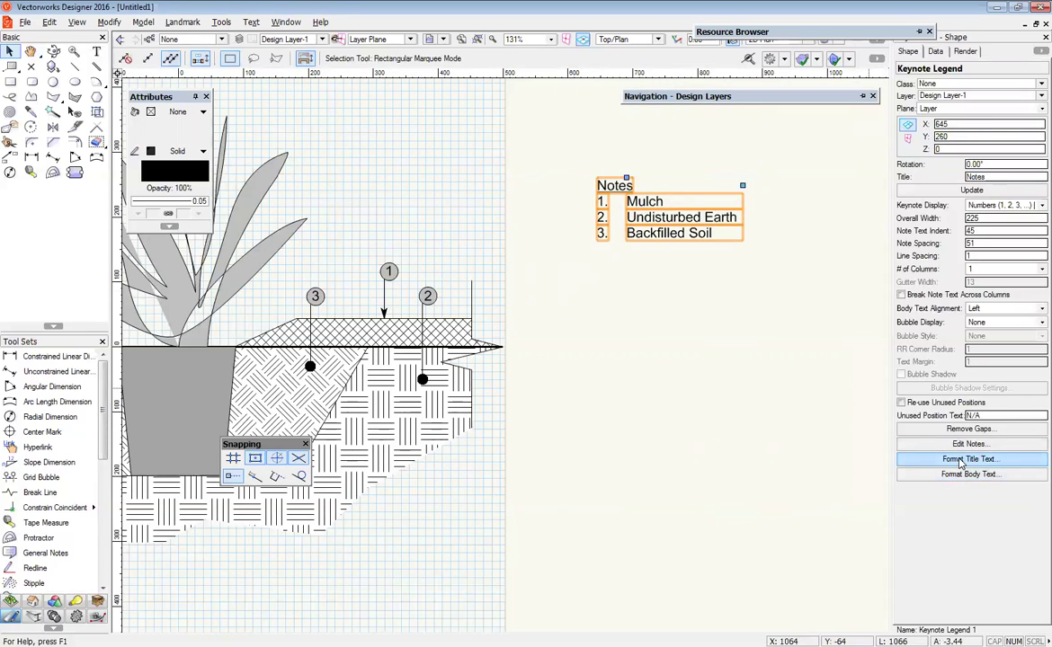
left_click(564, 354)
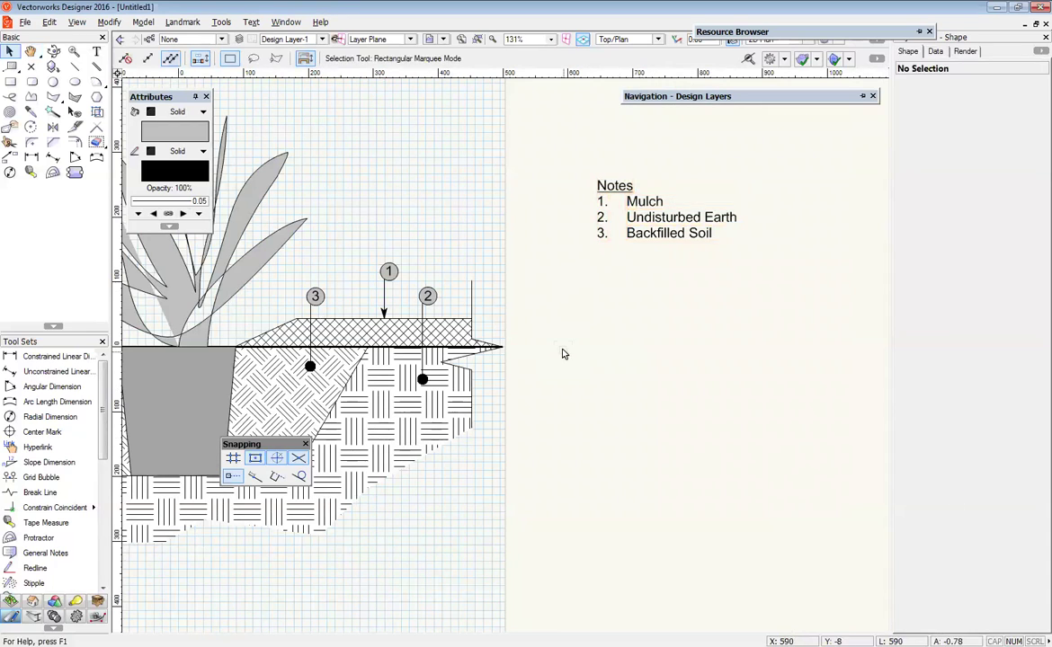
- Turn off keynote placement and set the shoulder length to 6 in the callout preferences, then accept them
scroll(564, 354, "down", 4)
scroll(495, 295, "up", 4)
scroll(517, 309, "down", 1)
mouse_move(403, 379)
middle_mouse_down()
mouse_move(612, 414)
mouse_move(557, 333)
middle_mouse_up()
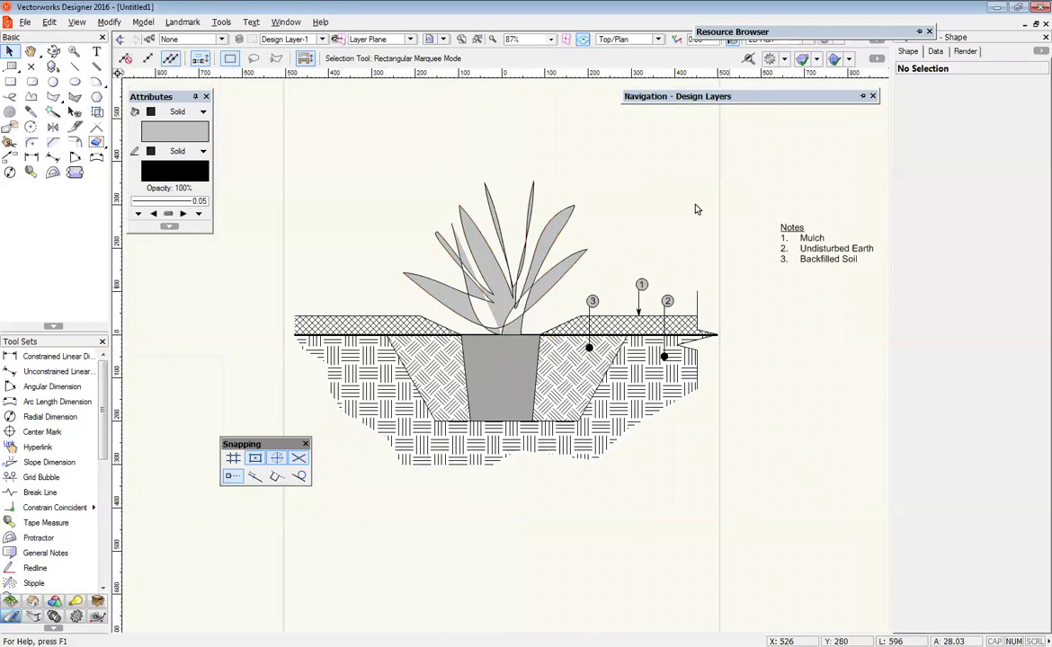
middle_click_drag(762, 404, 630, 362)
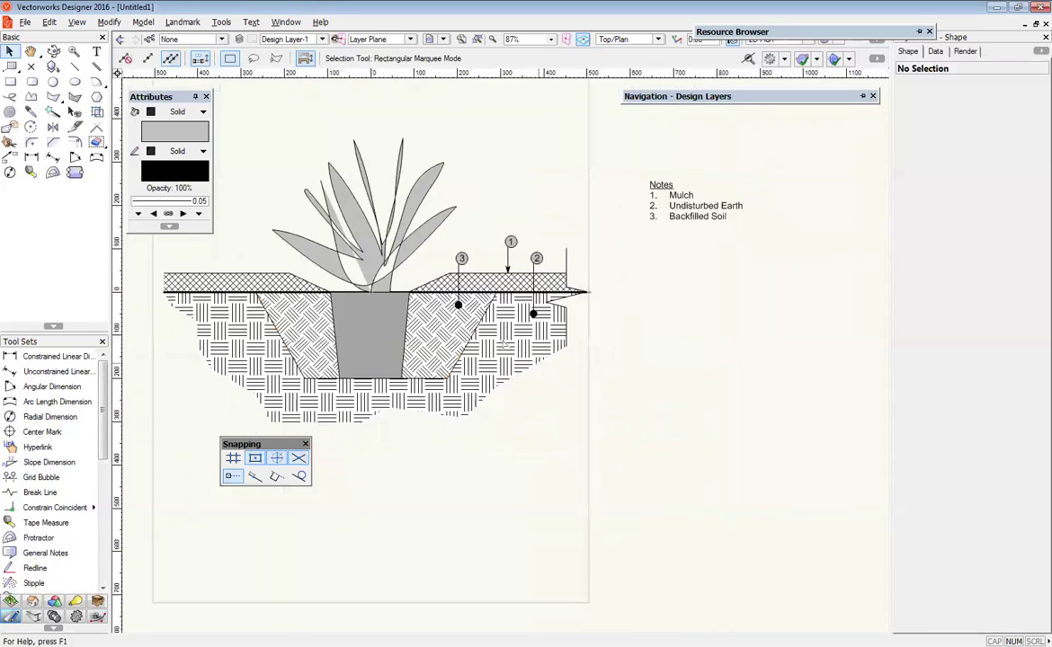
mouse_move(363, 301)
middle_mouse_down()
mouse_move(493, 359)
mouse_move(452, 306)
middle_mouse_up()
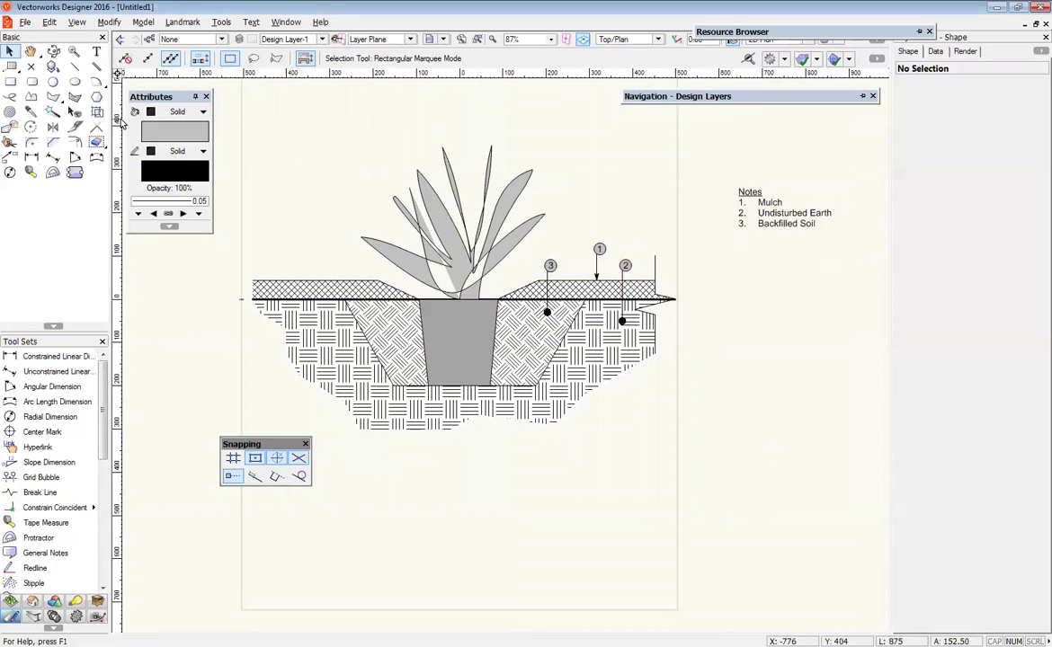
left_click(11, 67)
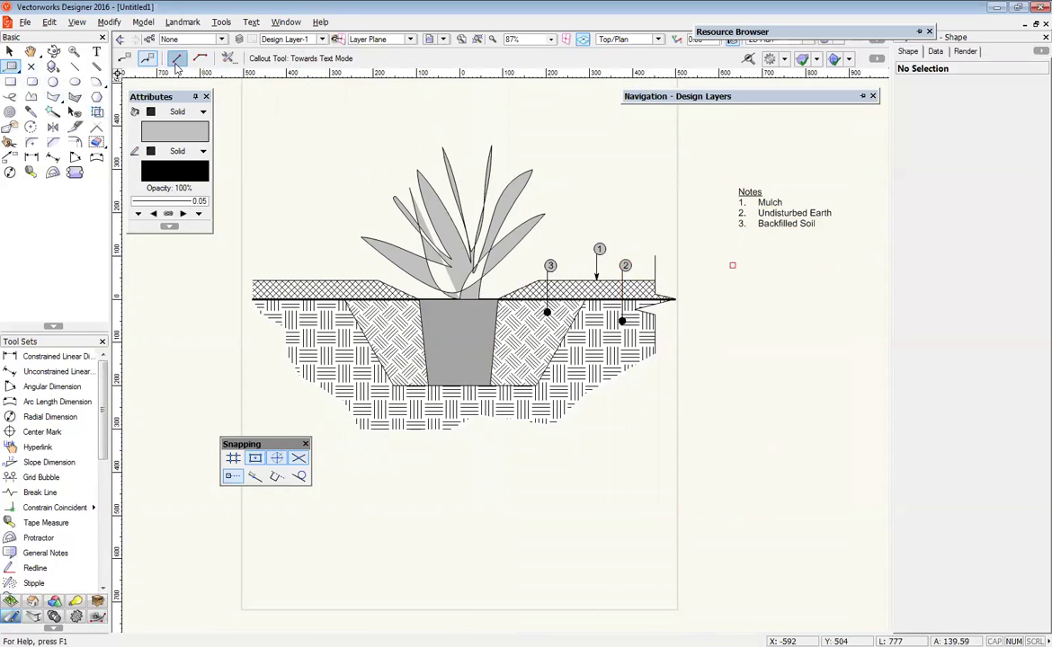
left_click(226, 58)
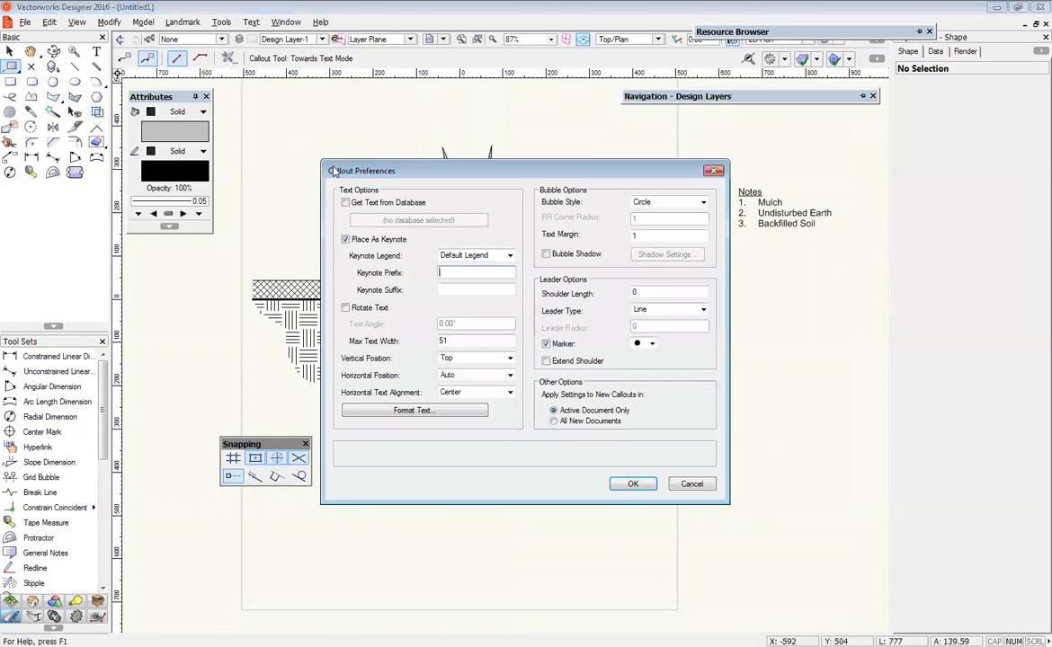
left_click(345, 240)
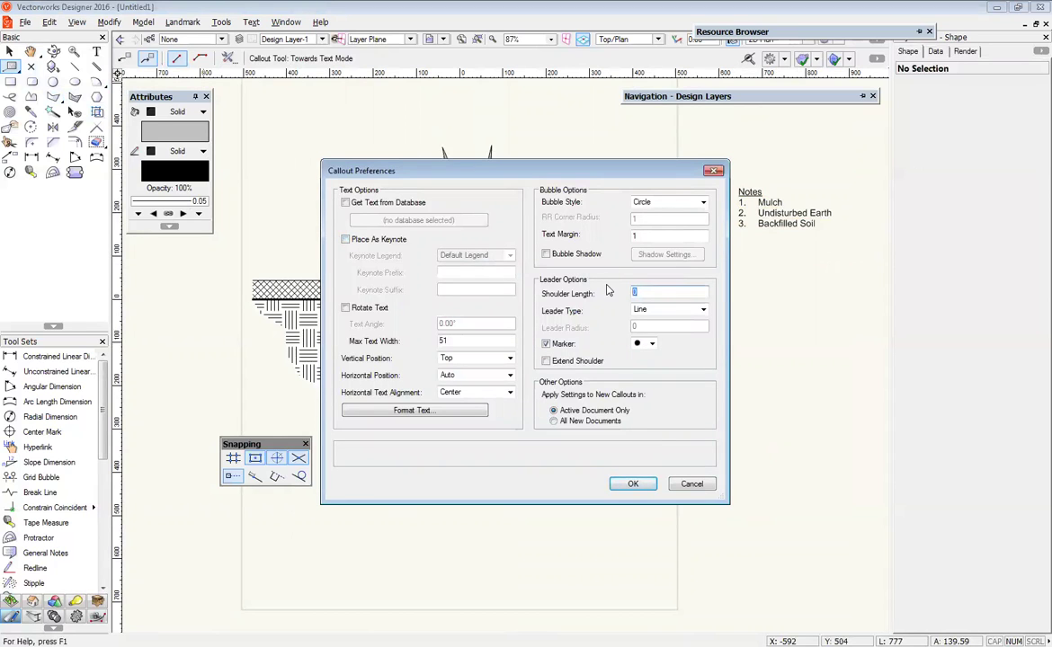
left_click(632, 485)
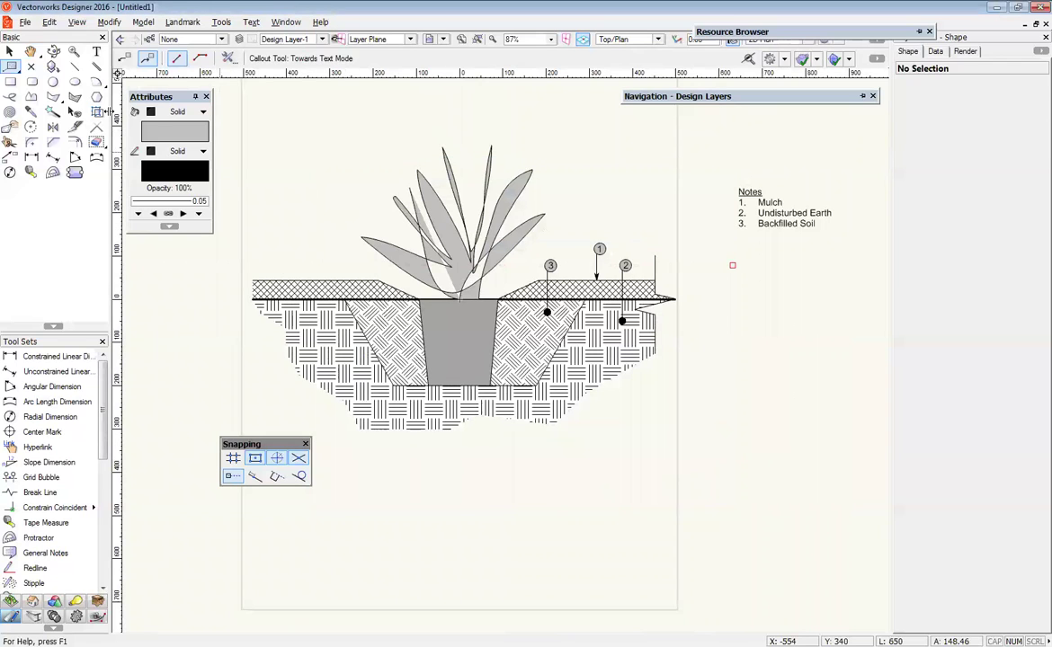
- Change the callout leader marker to the solid barbed arrowhead, 3.17 mm x 0.00 mm 15 with 0.05 mm thickness, and accept the preferences
left_click(229, 58)
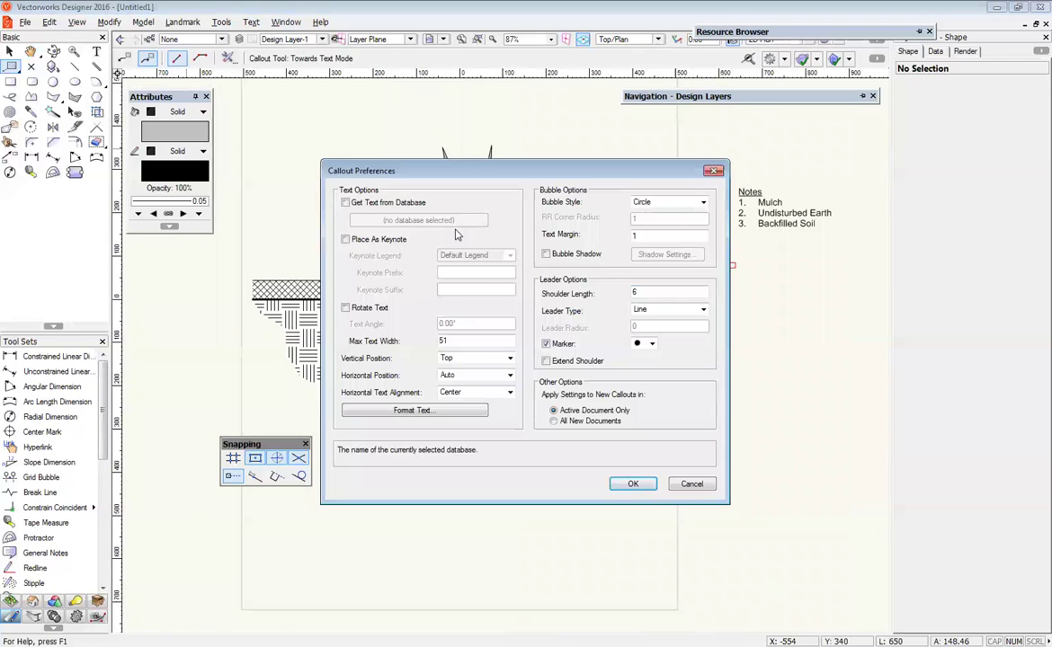
left_click(646, 343)
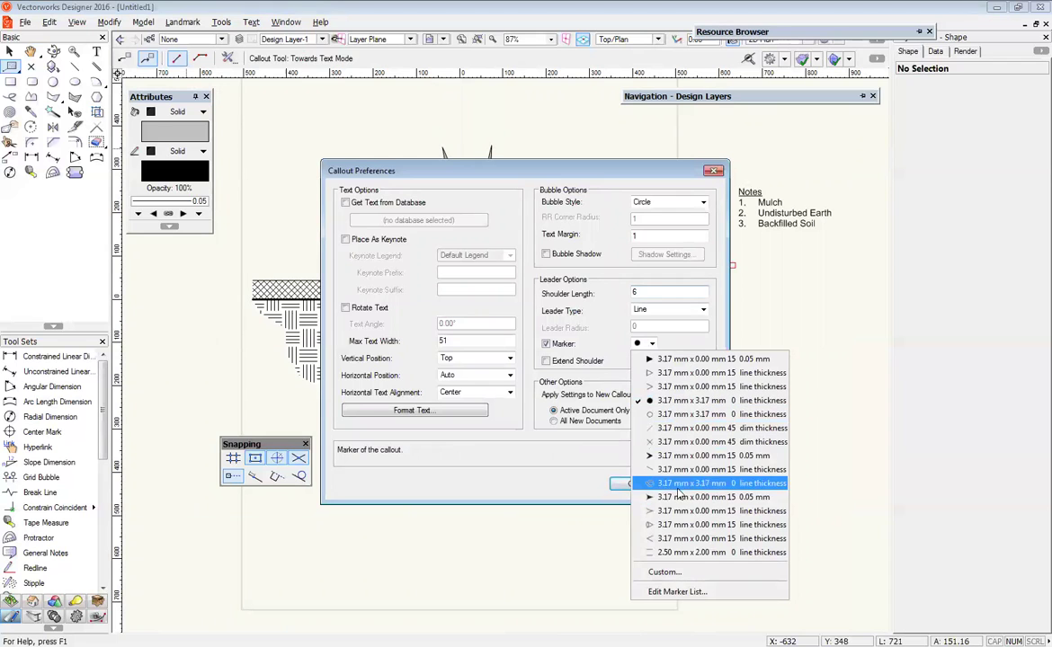
left_click(675, 455)
left_click(632, 485)
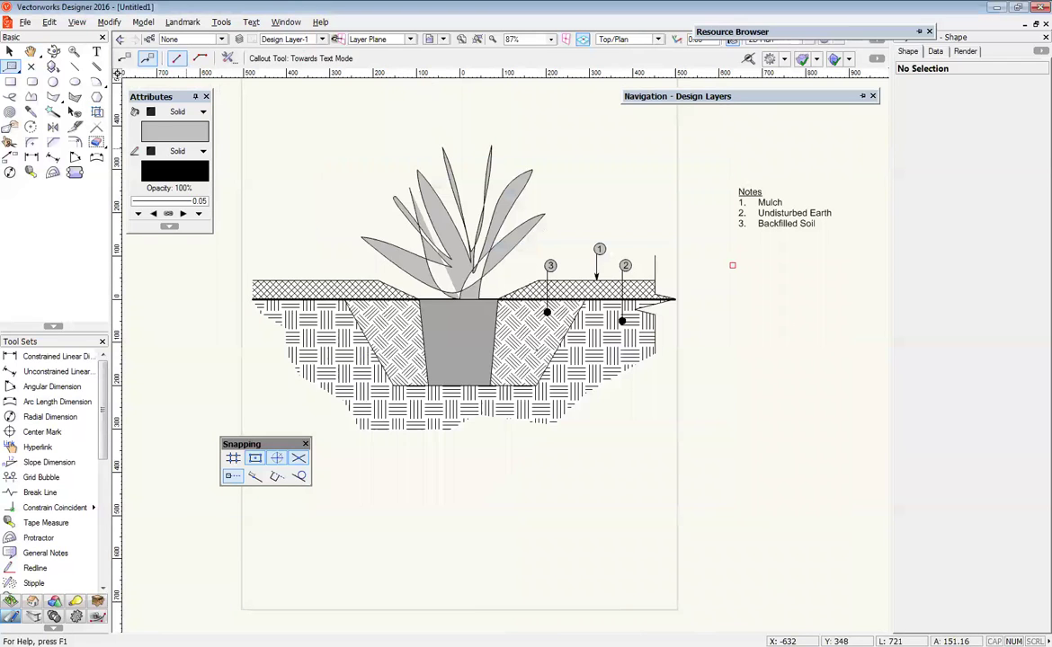
- Try a circle-bubble "Mulch" callout from the left-hand mulch hatch's upper edge at X -379, Y 44 to X -546, Y 211, and delete it
scroll(490, 273, "up", 2)
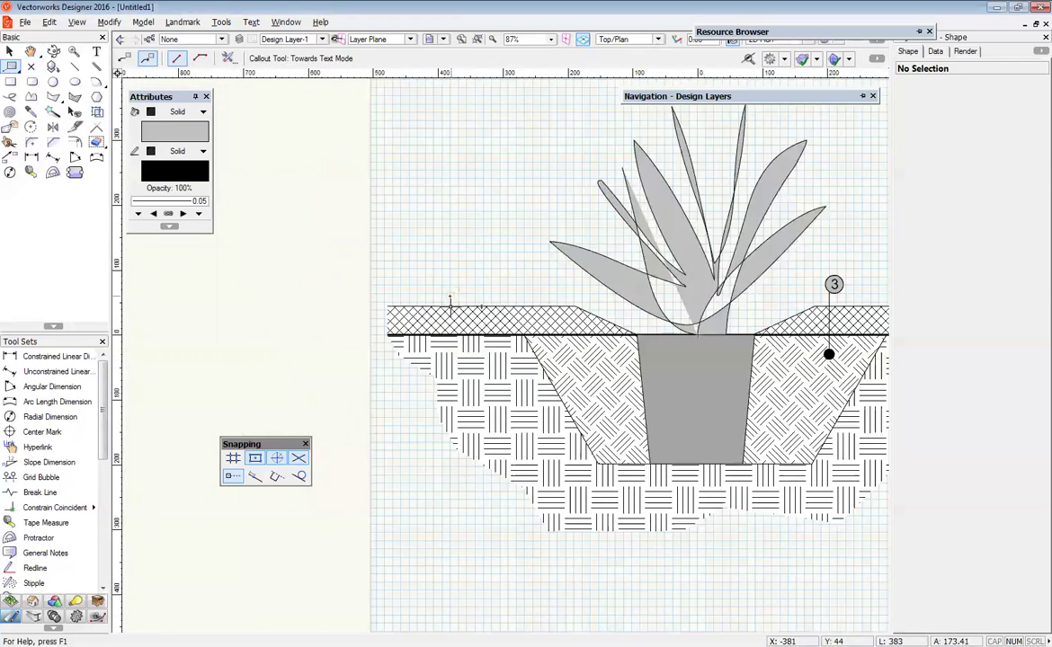
left_click(451, 306)
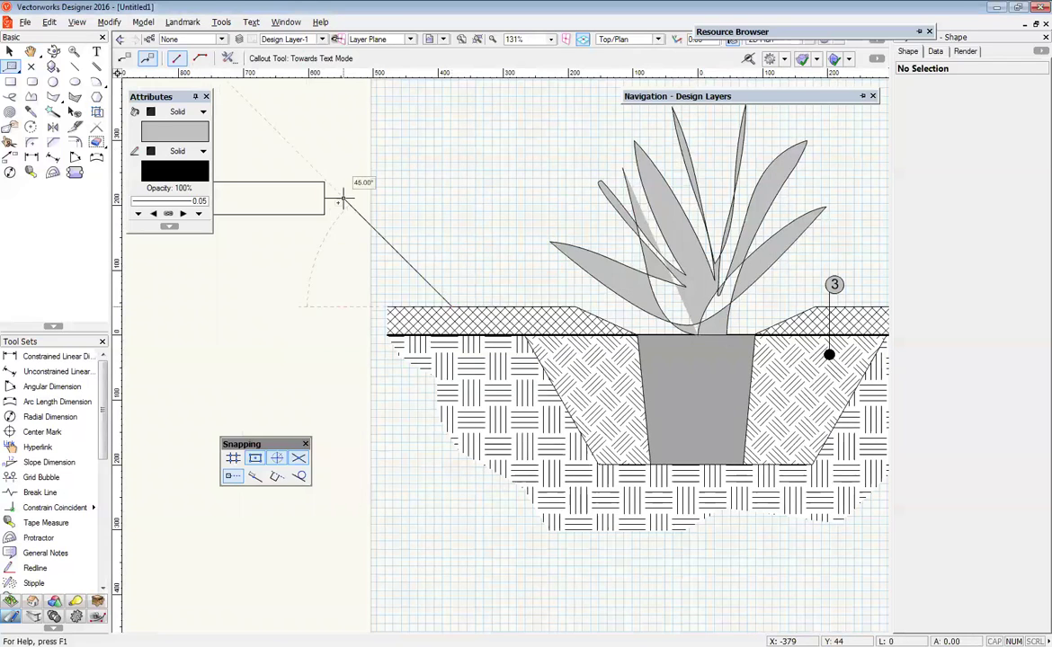
left_click(340, 207)
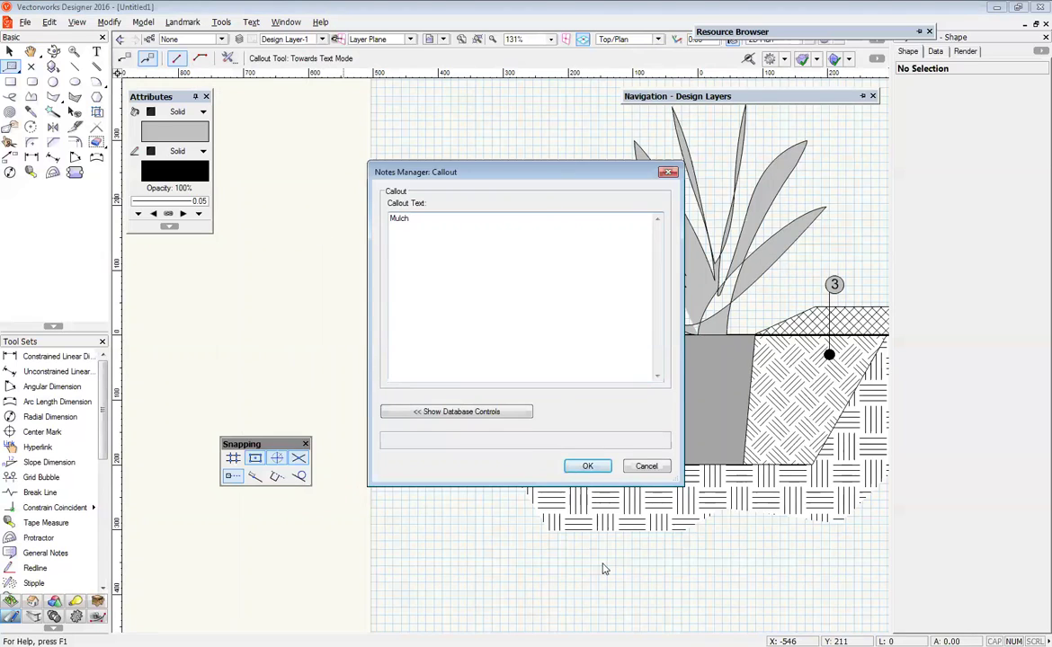
left_click(587, 466)
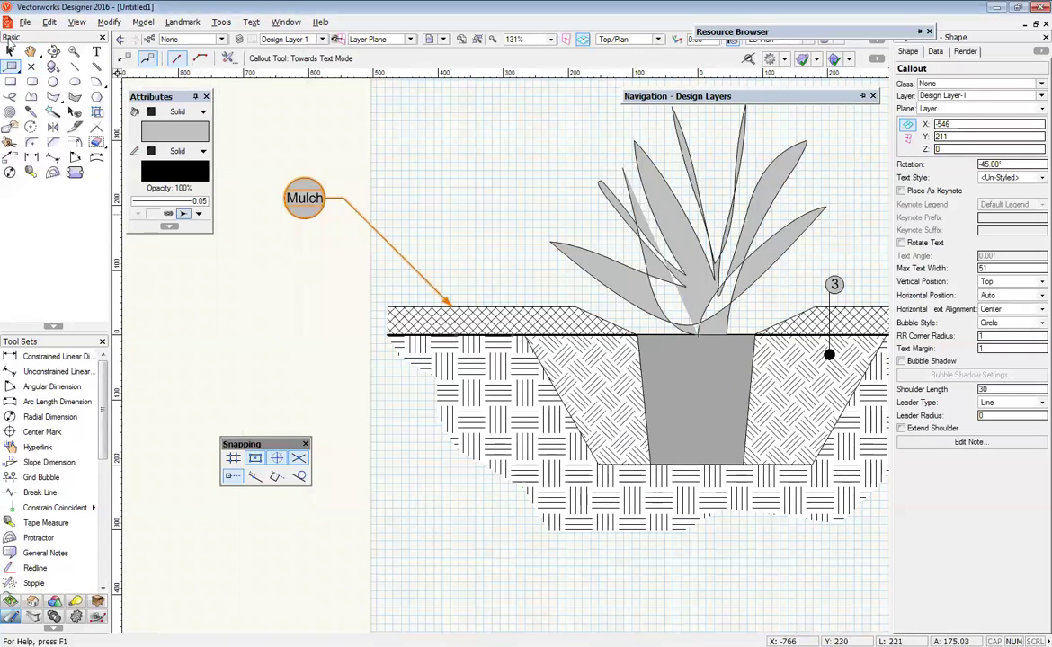
left_click(9, 50)
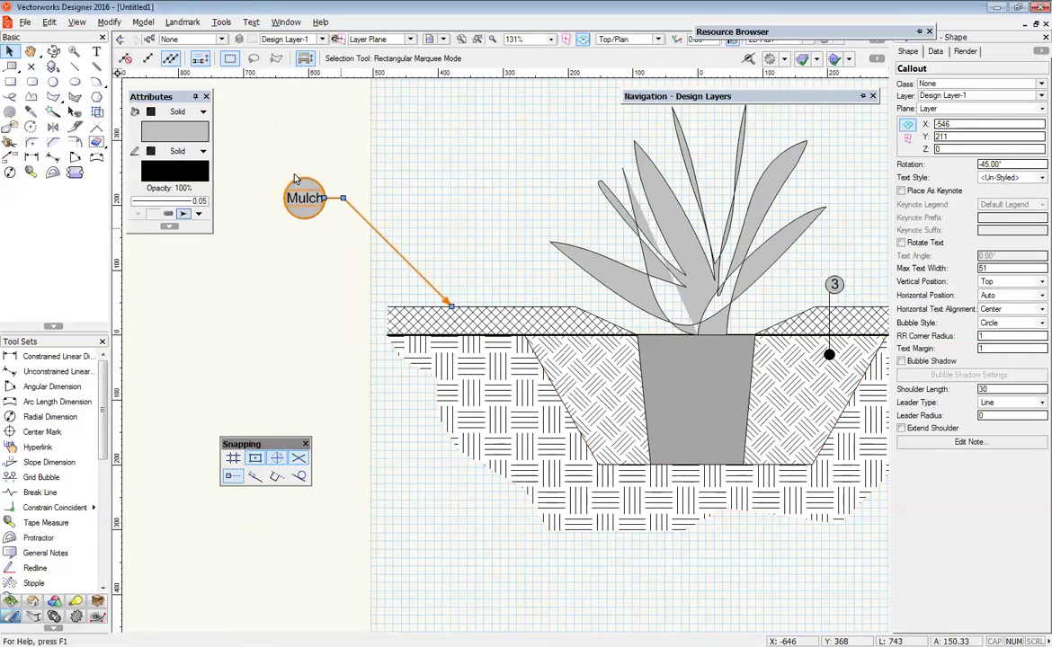
key("Delete")
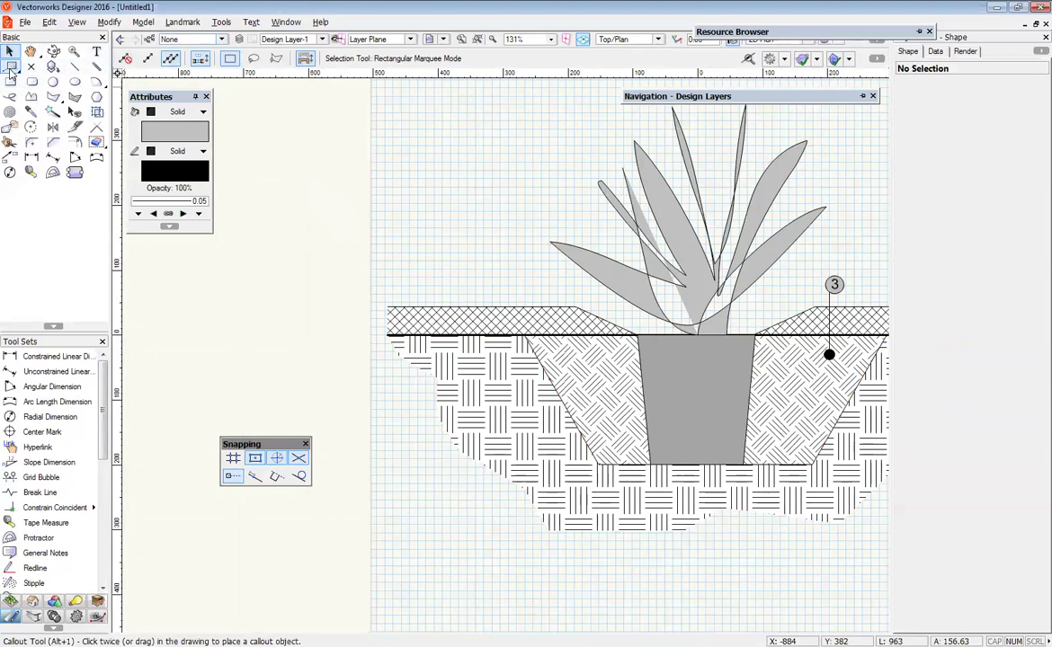
- Set the bubble style for new callouts to None and accept the preferences
left_click(11, 68)
left_click(228, 58)
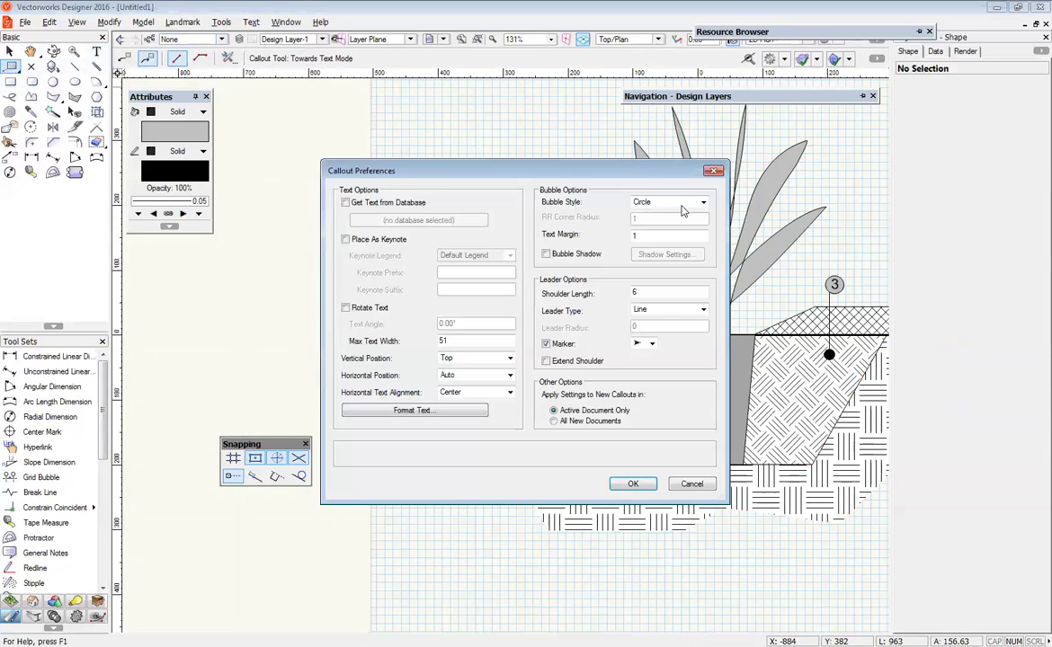
left_click(670, 202)
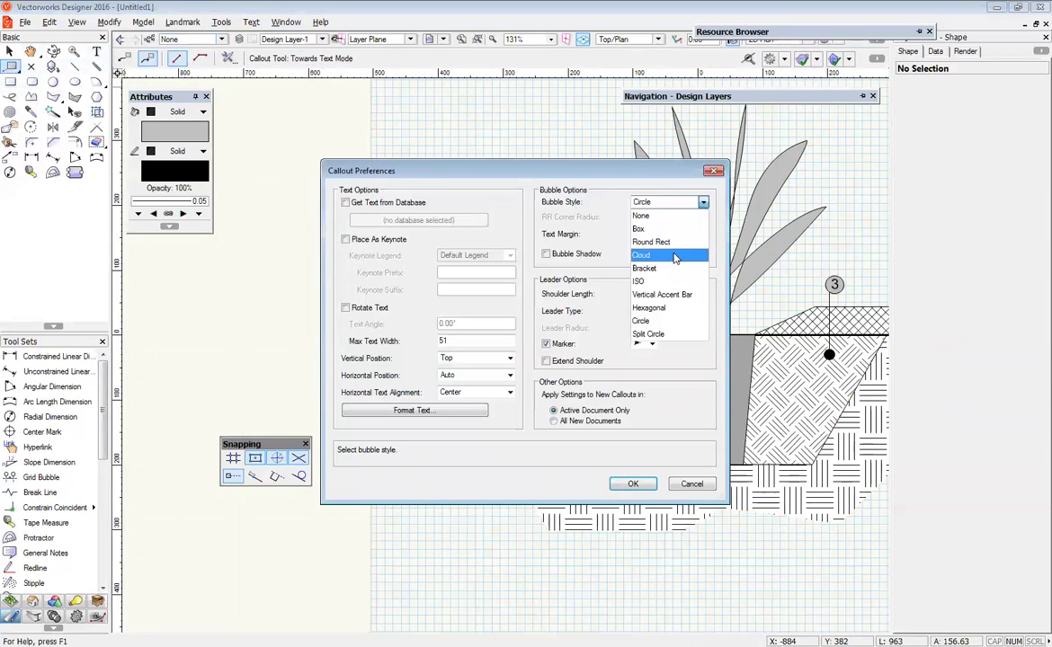
left_click(666, 216)
left_click(649, 485)
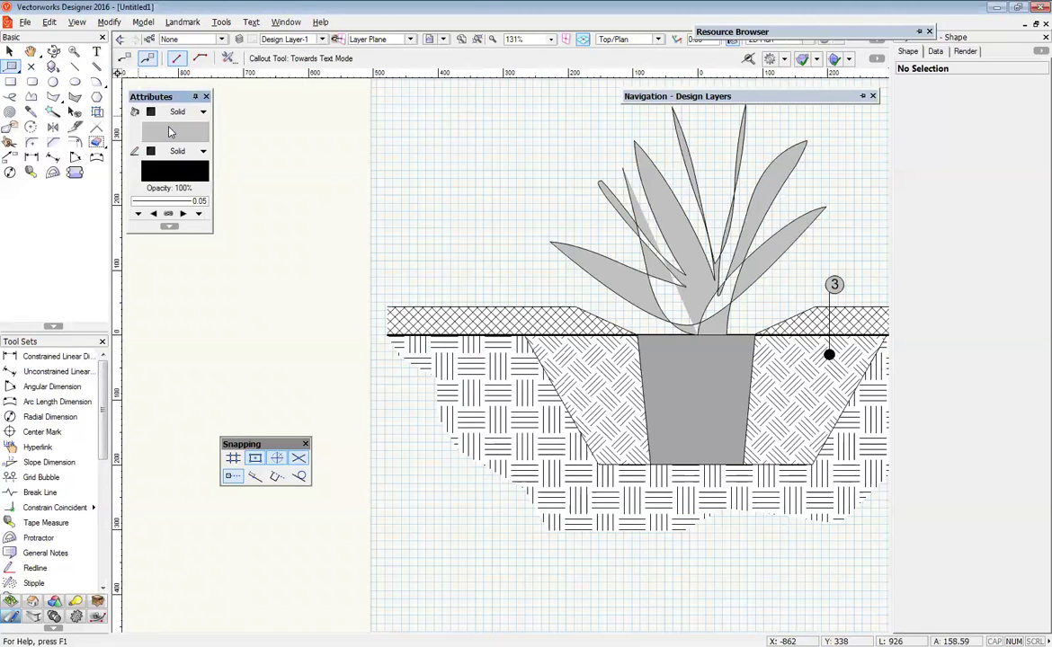
- Set the default fill for new objects to None
left_click(168, 135)
left_click(165, 128)
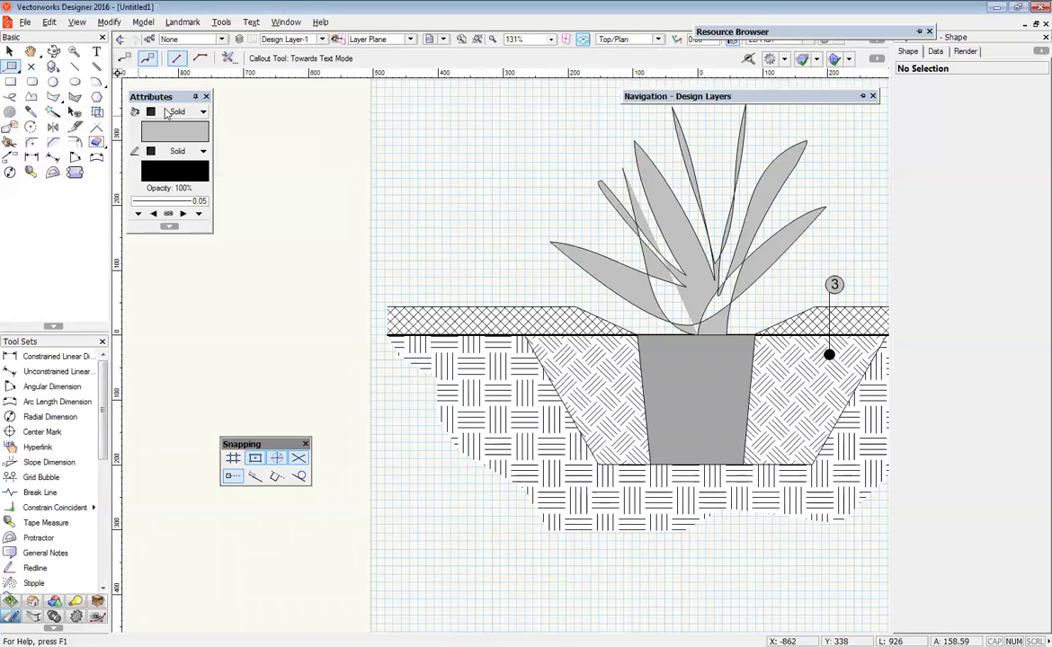
left_click(184, 111)
left_click(175, 126)
- Place a "Mulch" callout from the left-hand mulch hatch's upper edge at X -412, Y 44 out to X -600, Y 194
middle_click_drag(442, 290, 493, 282)
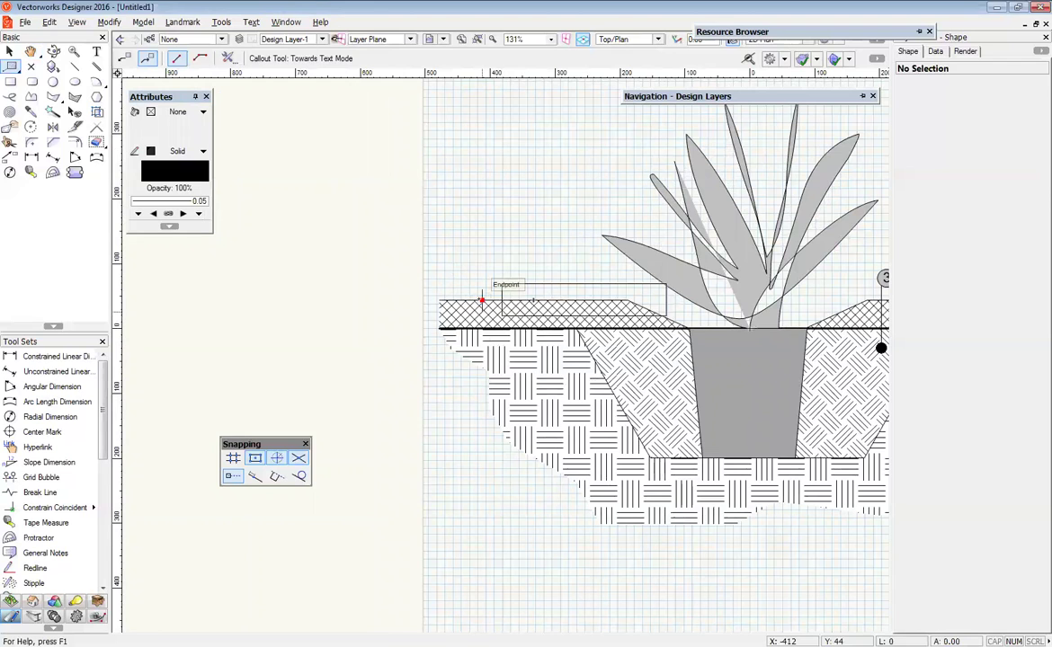
left_click(482, 300)
left_click(360, 208)
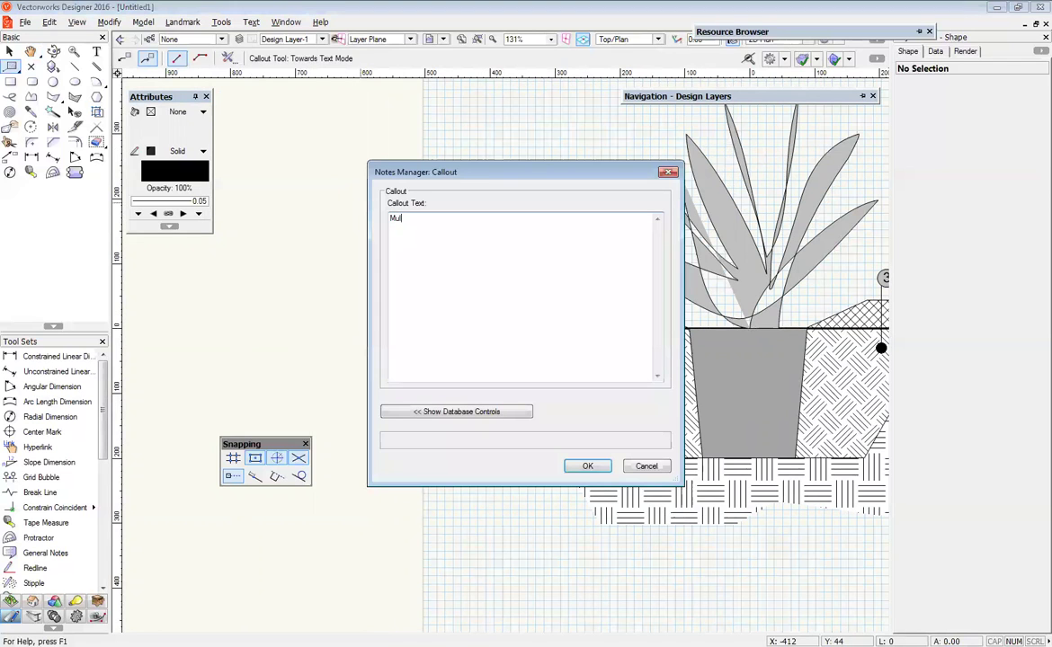
left_click(588, 471)
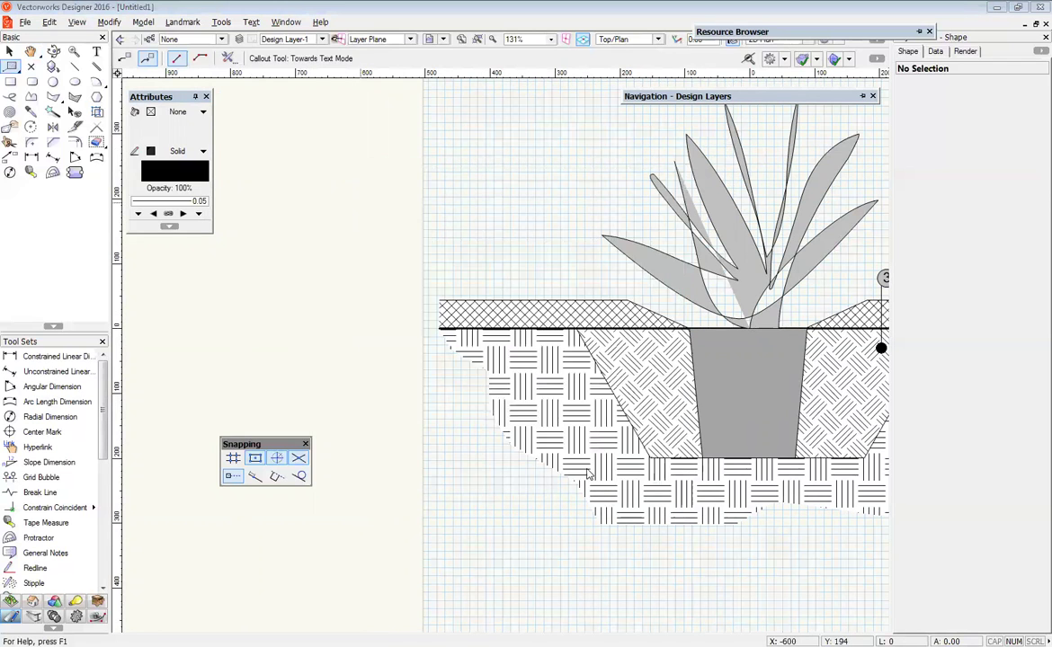
- Place a callout with the text "1" from the left edge of the undisturbed soil hatch out to X -631, Y -9, showing the notes database controls
scroll(376, 266, "down", 2)
mouse_move(508, 306)
middle_mouse_down()
mouse_move(445, 285)
mouse_move(519, 294)
middle_mouse_up()
scroll(519, 294, "up", 2)
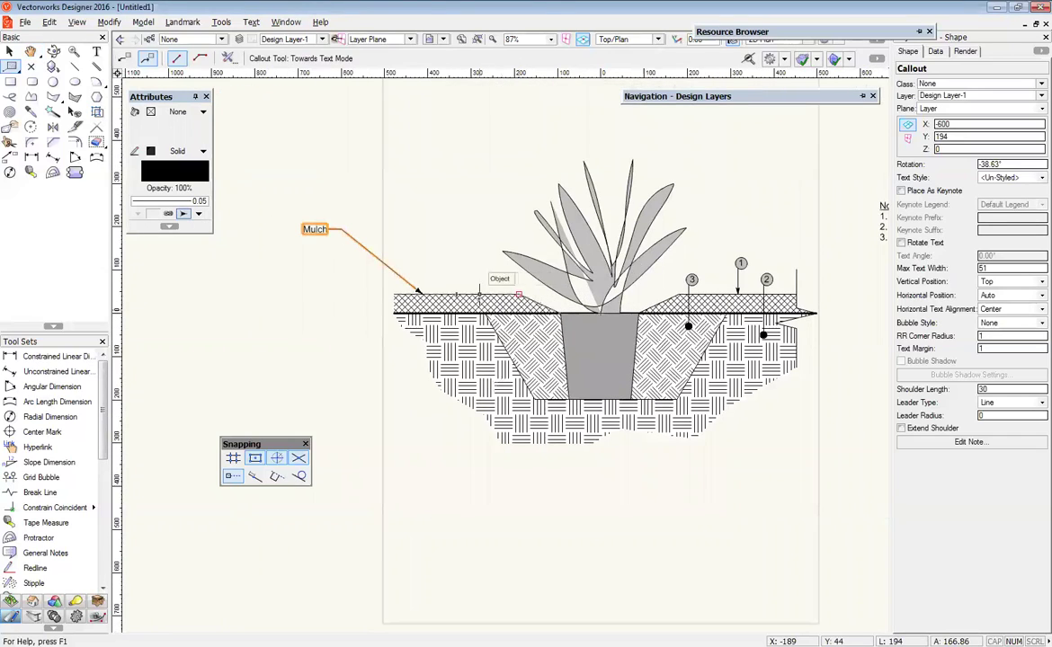
scroll(661, 432, "up", 2)
scroll(659, 429, "down", 3)
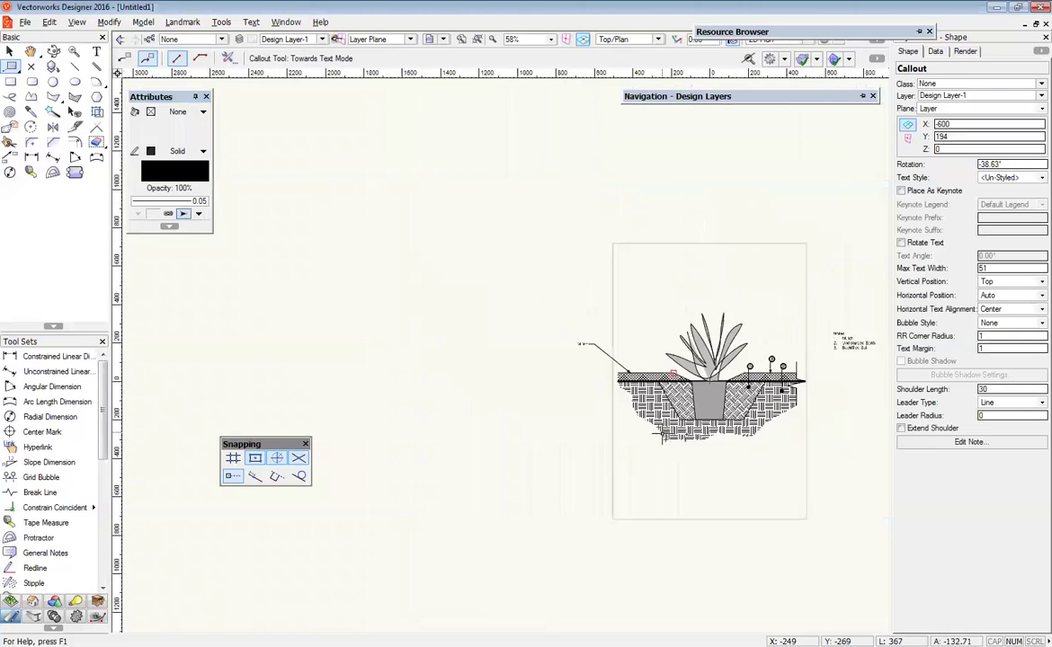
middle_click_drag(771, 447, 608, 401)
scroll(341, 329, "up", 1)
scroll(496, 348, "up", 1)
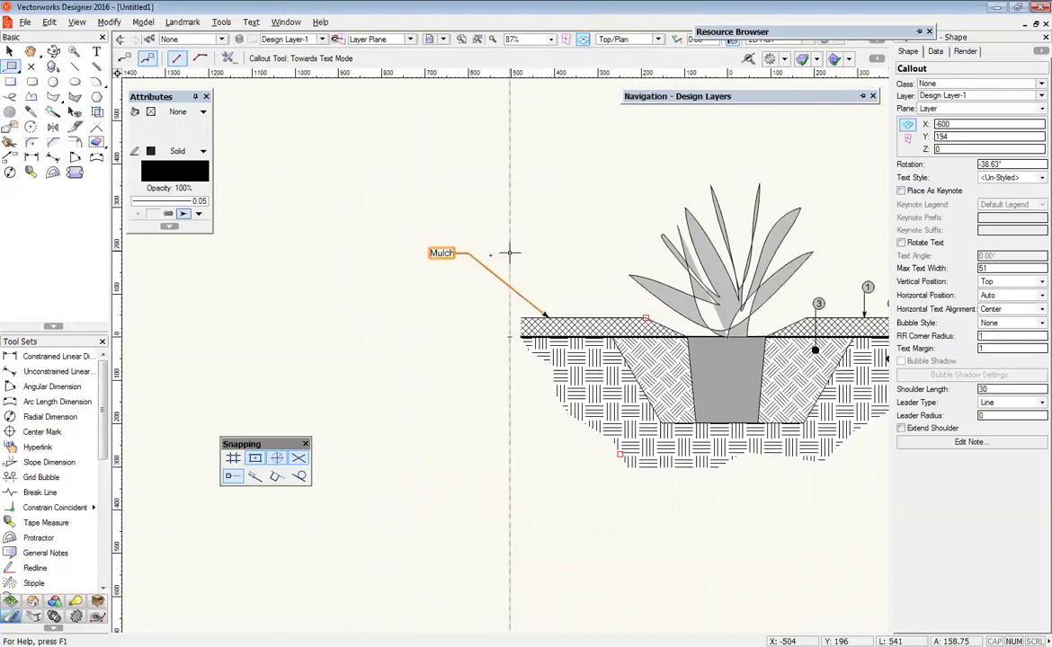
mouse_move(584, 567)
middle_mouse_down()
mouse_move(535, 547)
mouse_move(478, 554)
middle_mouse_up()
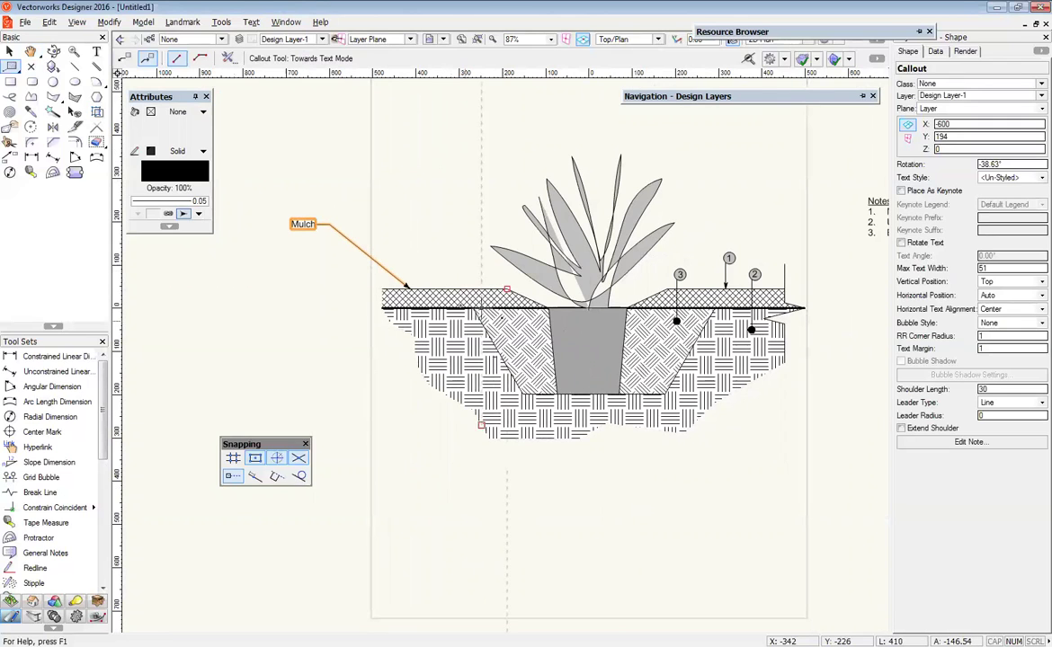
left_click(424, 371)
left_click(308, 307)
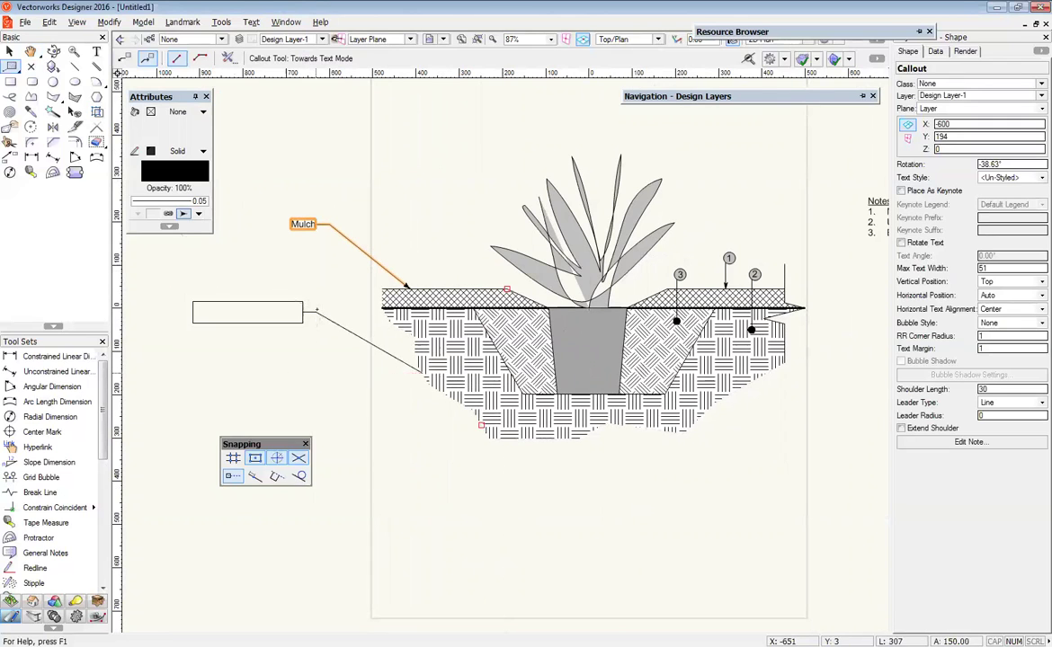
left_click(447, 411)
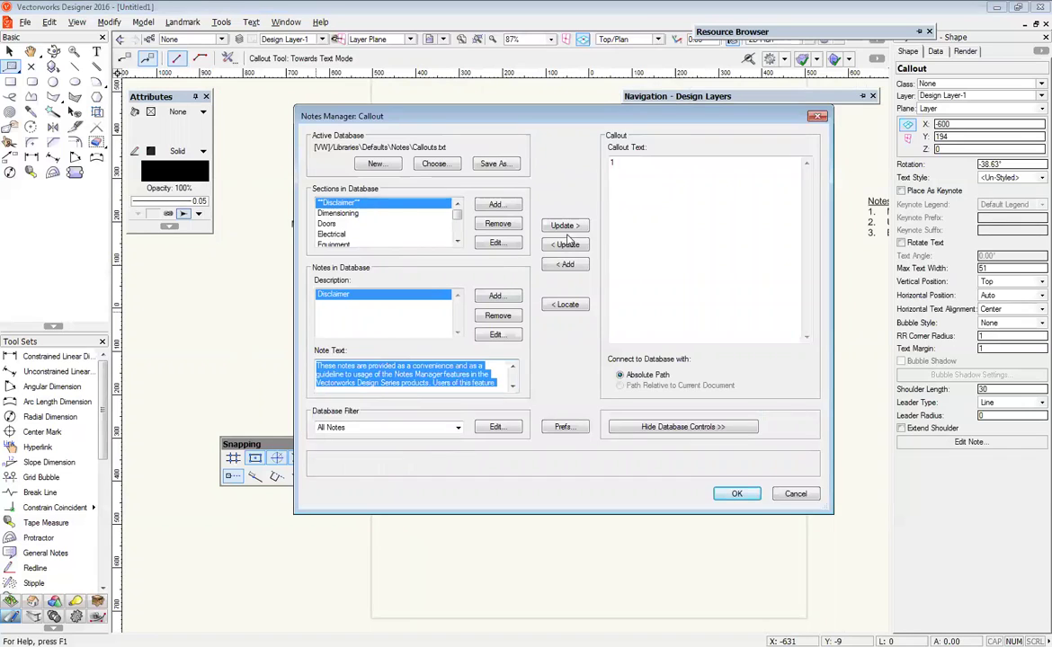
left_click(736, 495)
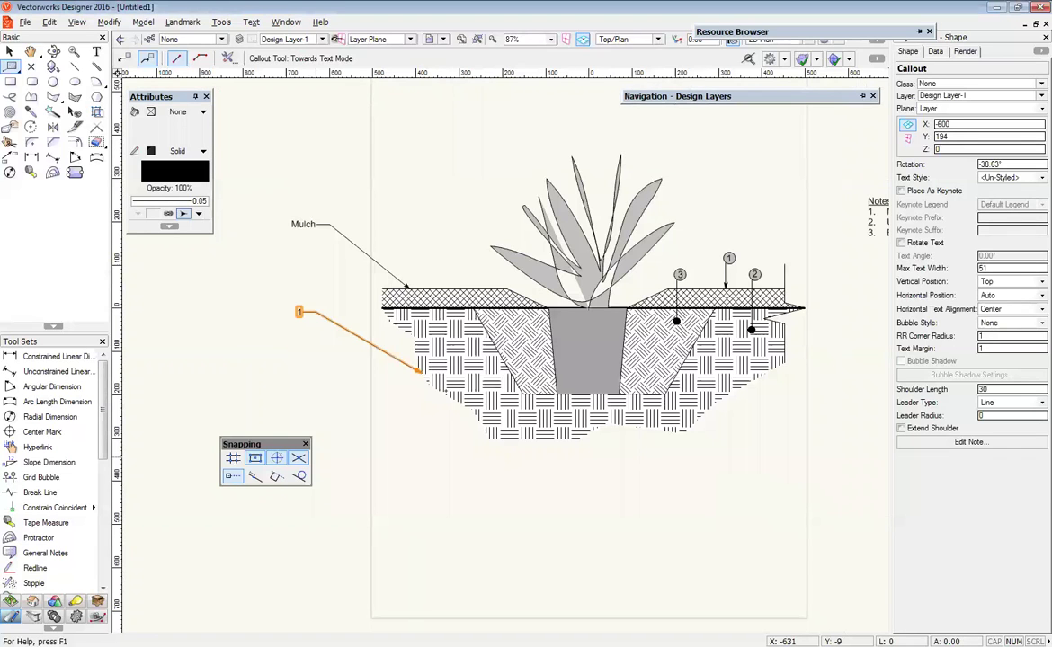
- Delete the selected plain-text "1" callout pointing to the left edge of the undisturbed soil hatch
key("Delete")
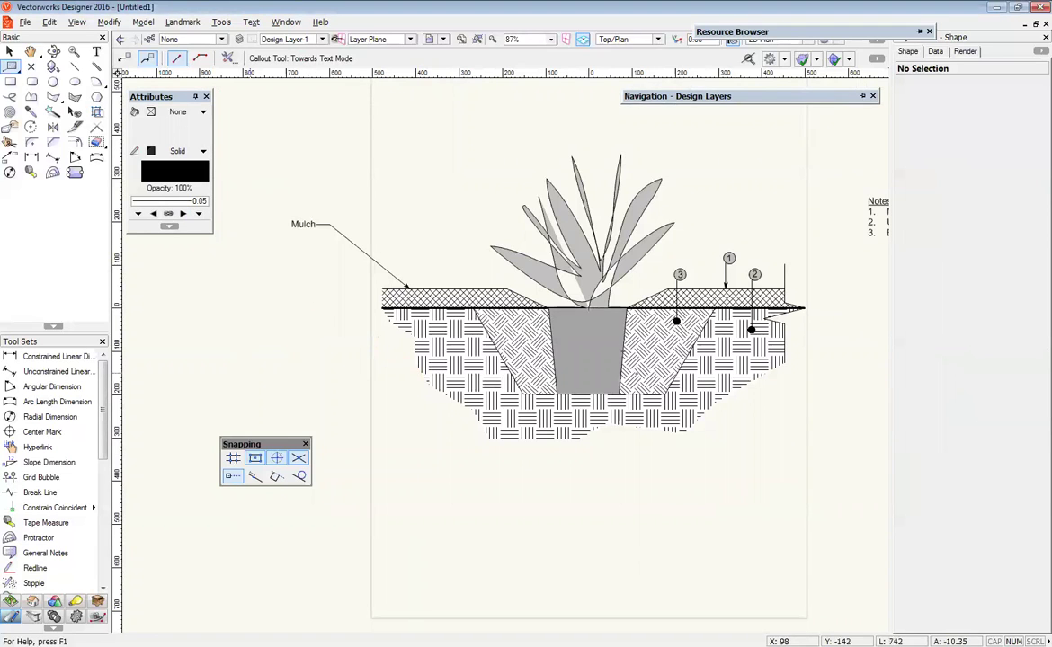
middle_click_drag(616, 364, 663, 364)
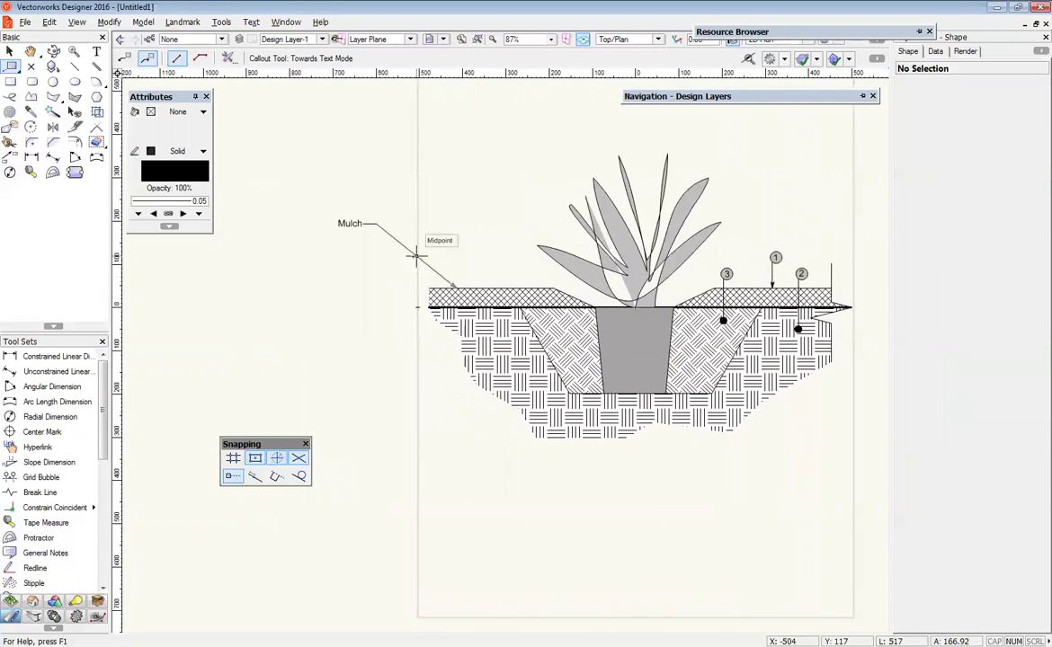
middle_click_drag(776, 341, 729, 335)
scroll(578, 188, "up", 3)
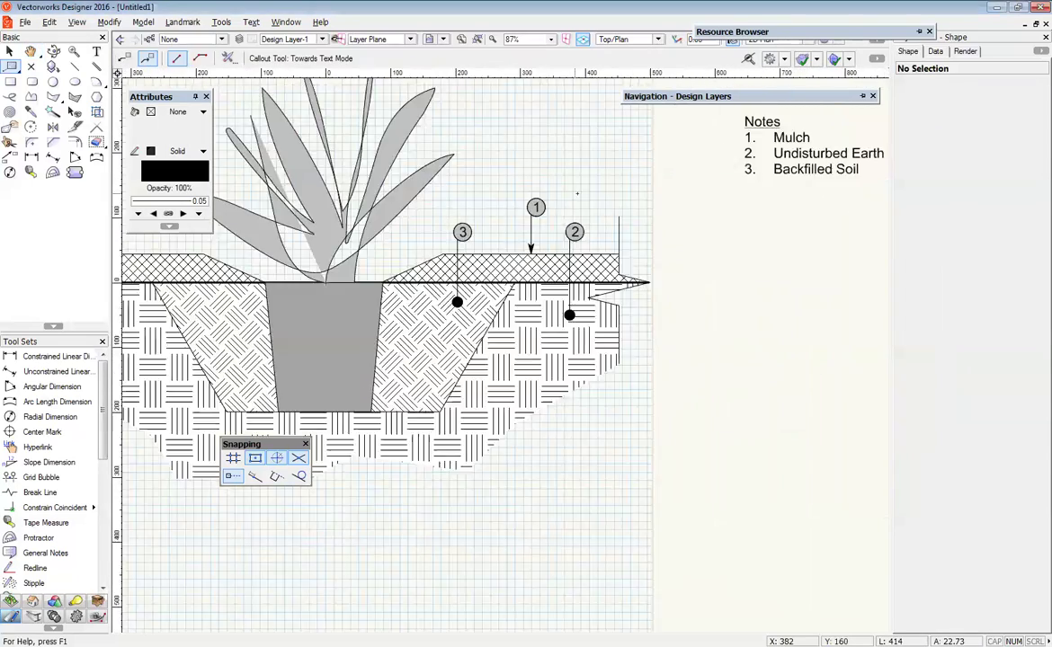
scroll(596, 316, "down", 3)
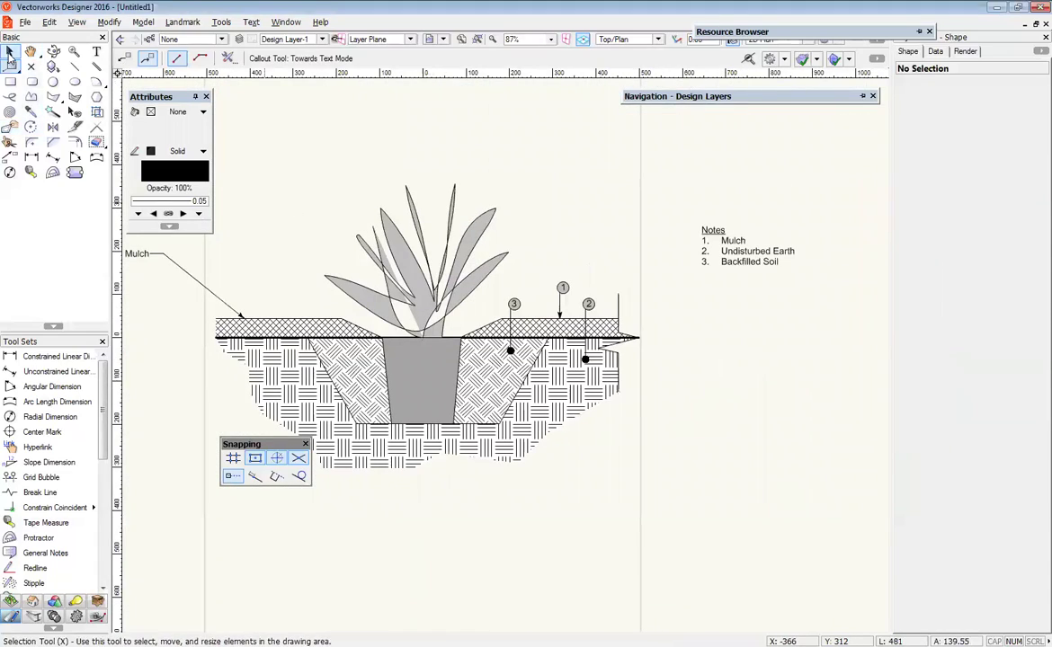
- Move the bubble of keynote callout 1 slightly higher above the right-hand mulch hatch, keeping its leader vertical, and deselect it
left_click(9, 52)
scroll(611, 265, "up", 3)
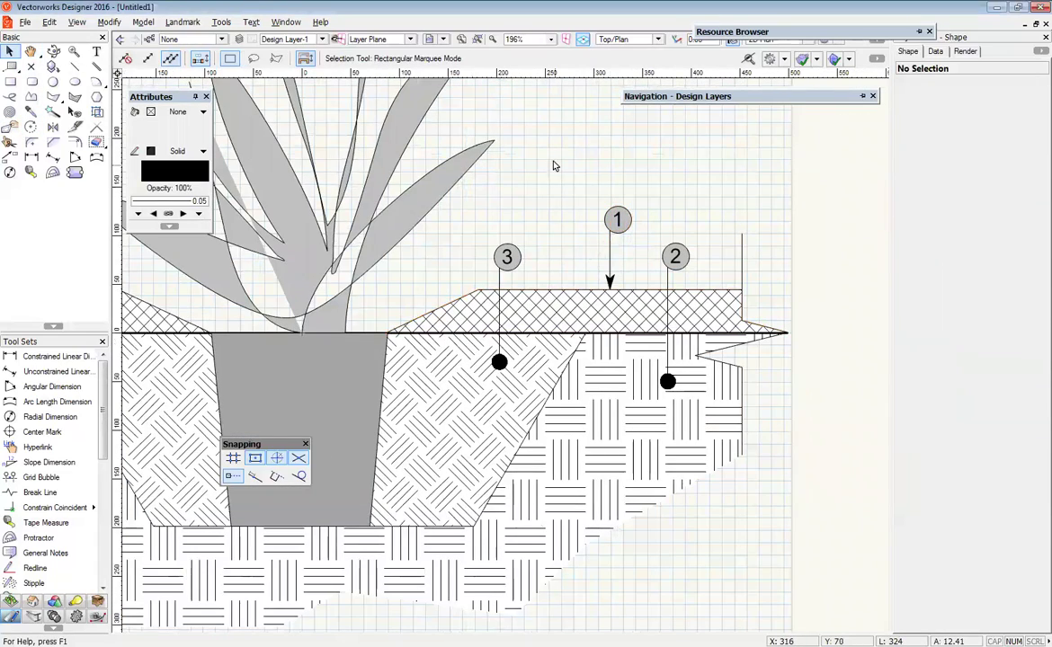
scroll(569, 274, "down", 4)
scroll(565, 271, "up", 3)
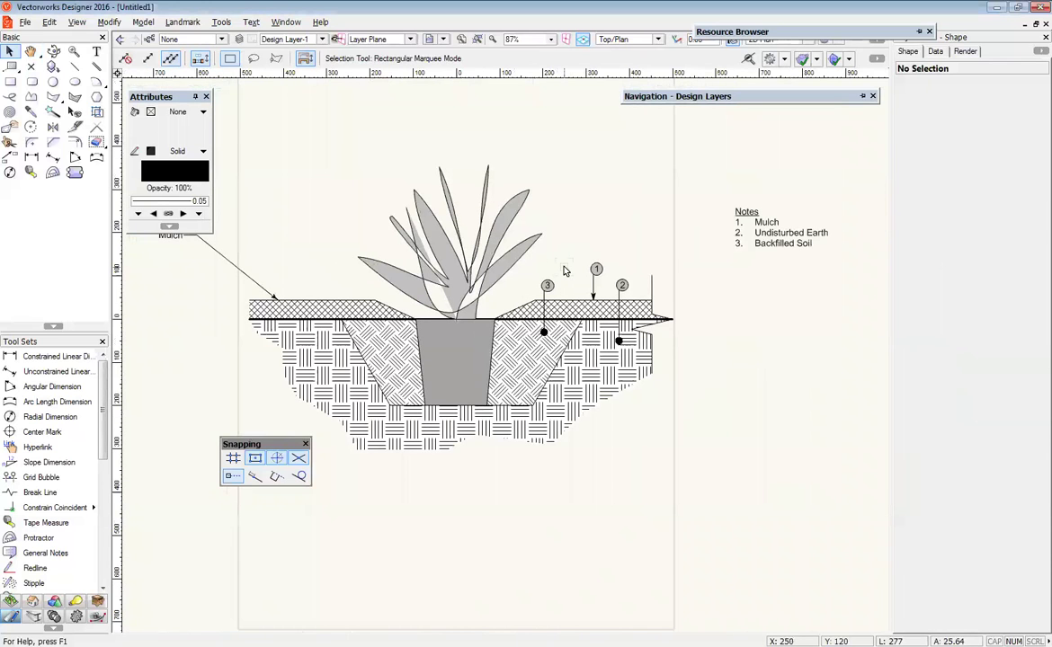
left_click(593, 269)
scroll(592, 268, "up", 2)
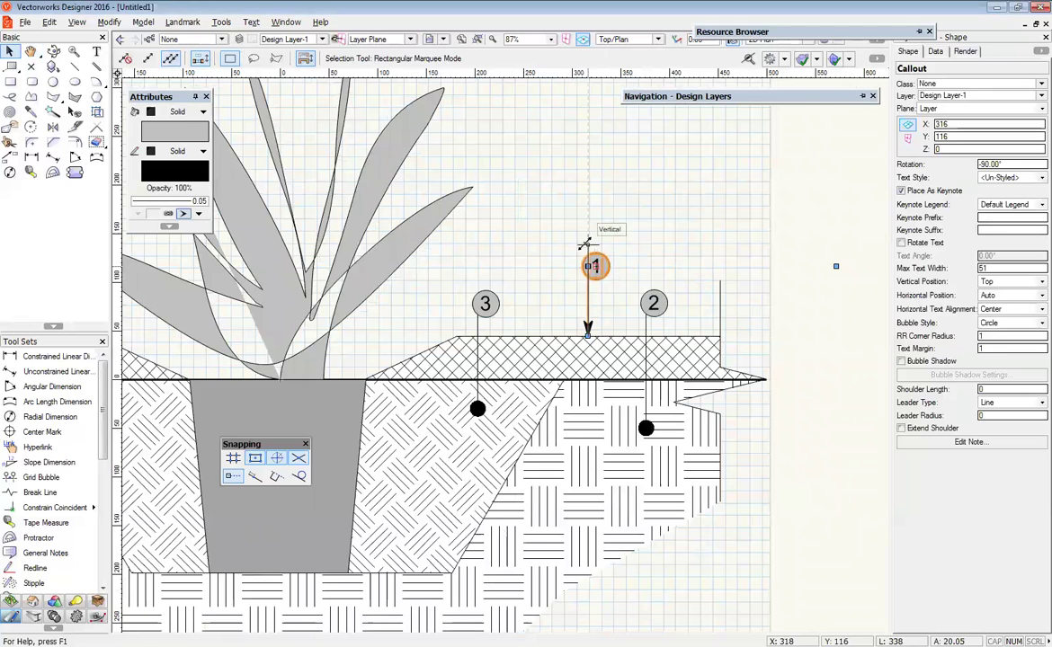
left_click_drag(594, 264, 596, 244)
left_click(582, 204)
scroll(589, 231, "down", 3)
scroll(606, 330, "up", 1)
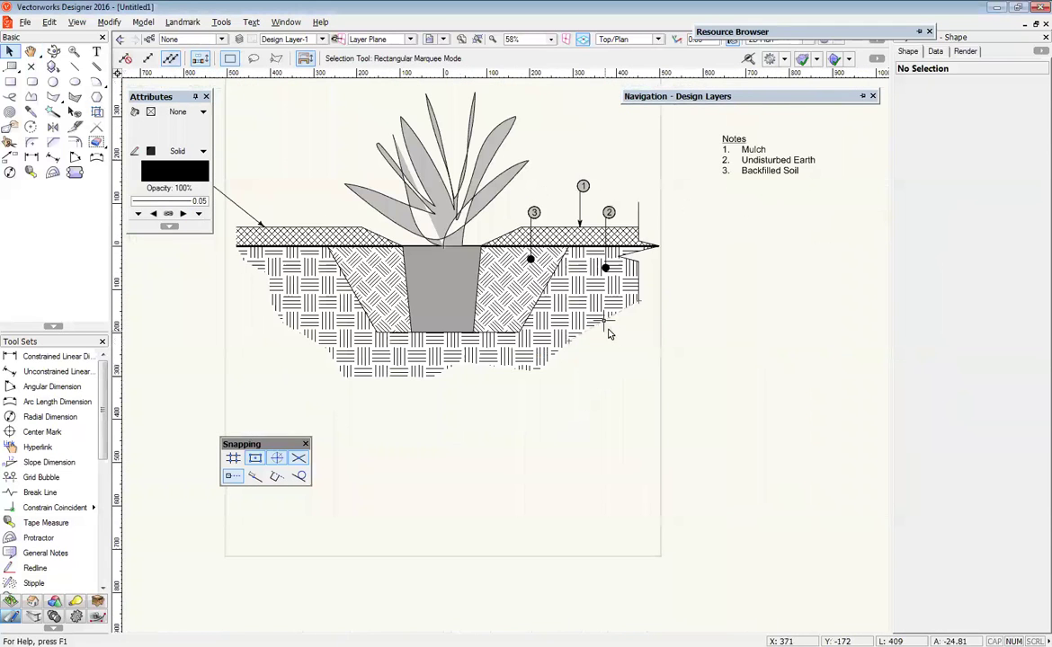
key("space")
left_click_drag(735, 336, 771, 389)
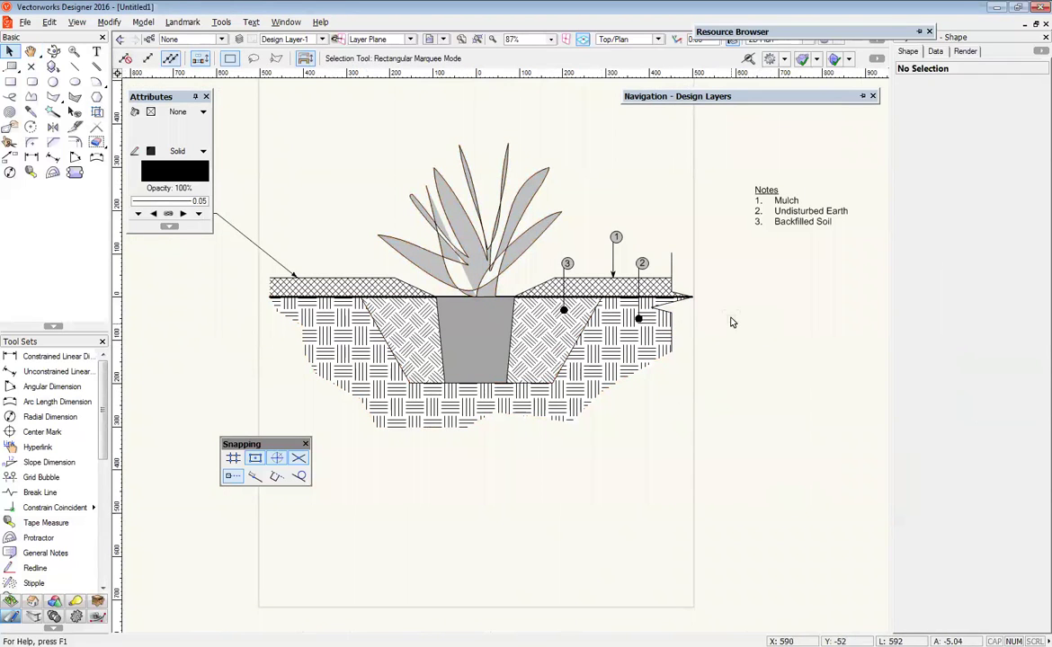
key("space")
left_click_drag(730, 322, 809, 387)
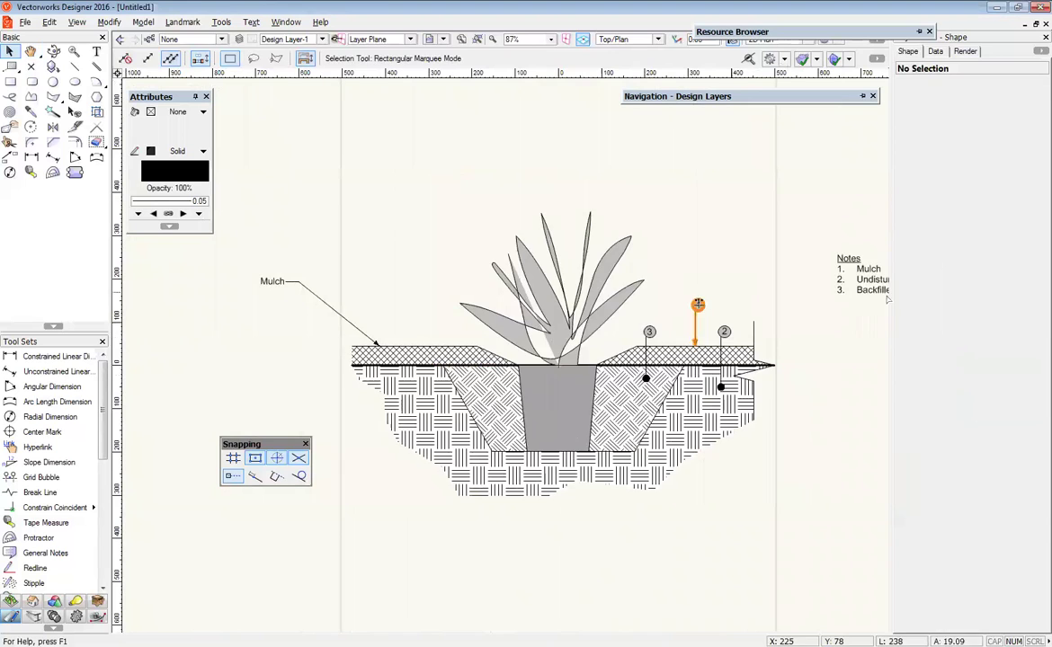
key("space")
left_click_drag(794, 346, 537, 343)
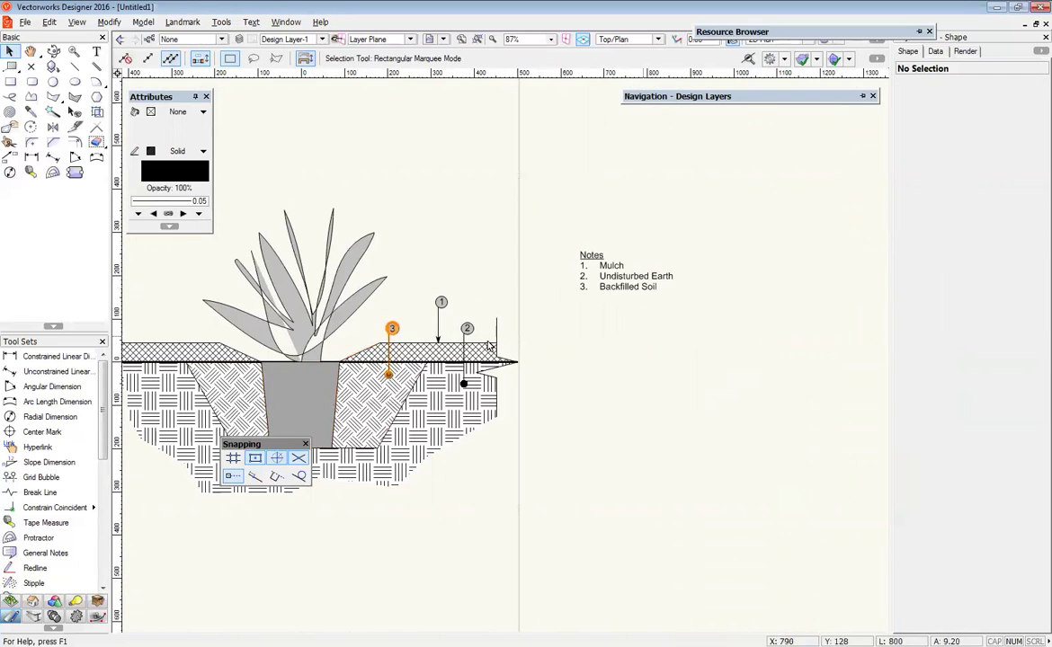
mouse_move(565, 370)
middle_mouse_down()
mouse_move(690, 316)
mouse_move(780, 335)
mouse_move(792, 318)
middle_mouse_up()
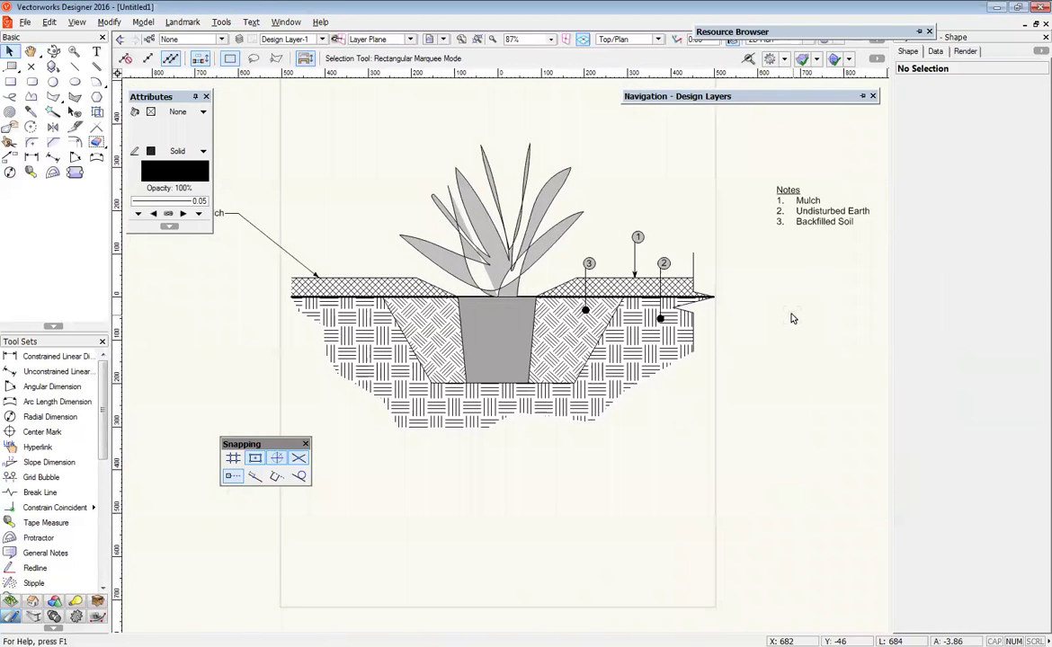
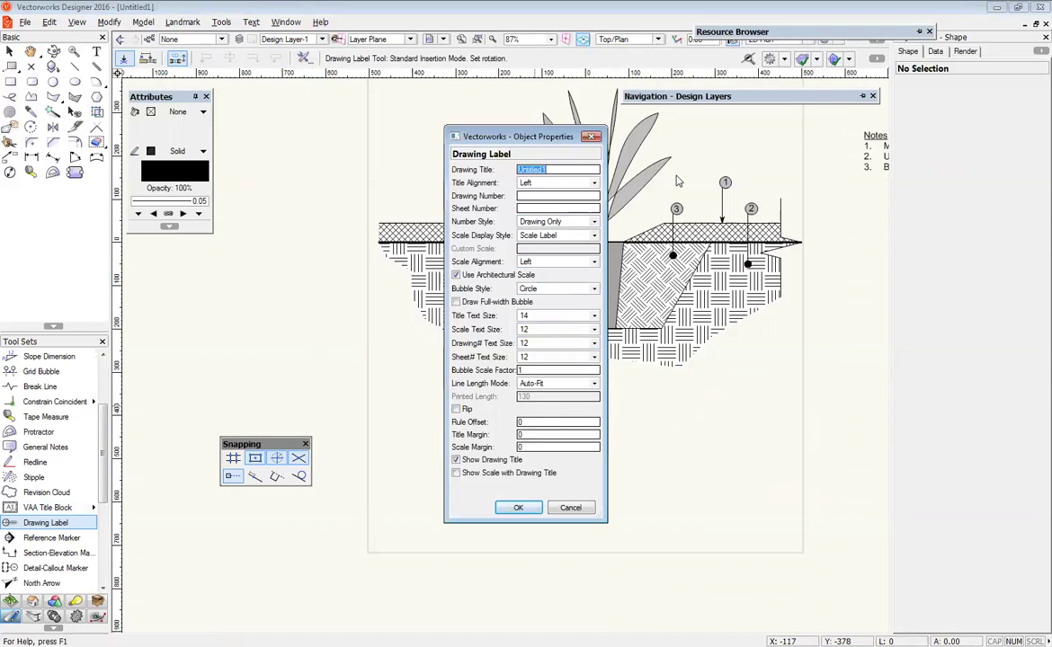
- Title the new drawing label "Typical Planting Detail - Grasses 14-20cm pots" and place it with otherwise default properties
type("pical Pla")
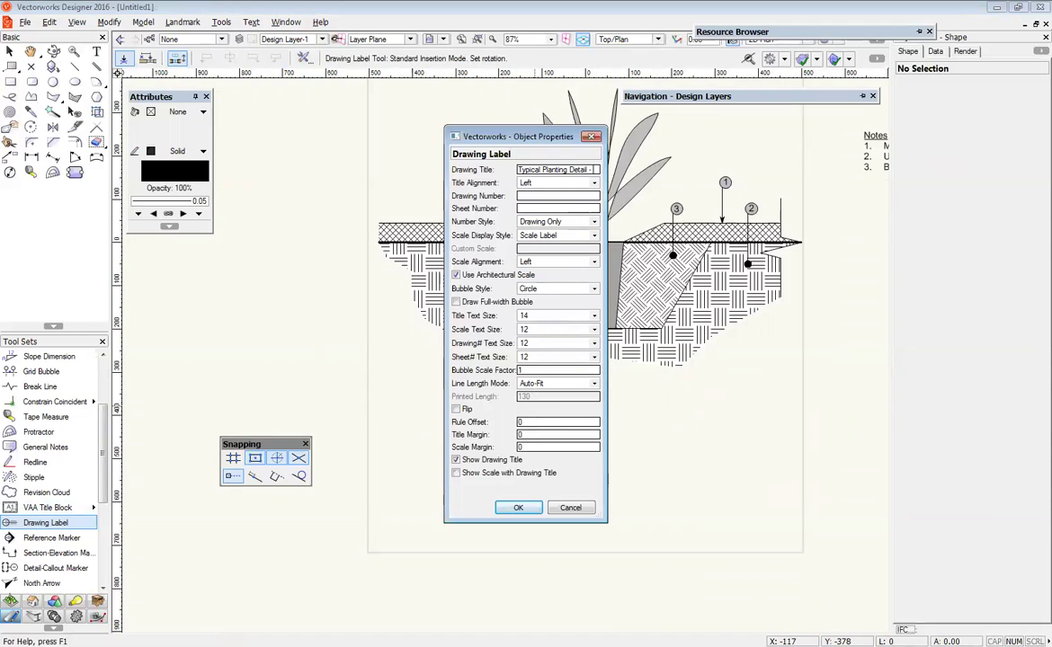
type("rasses 14-20cm pot")
key("Return")
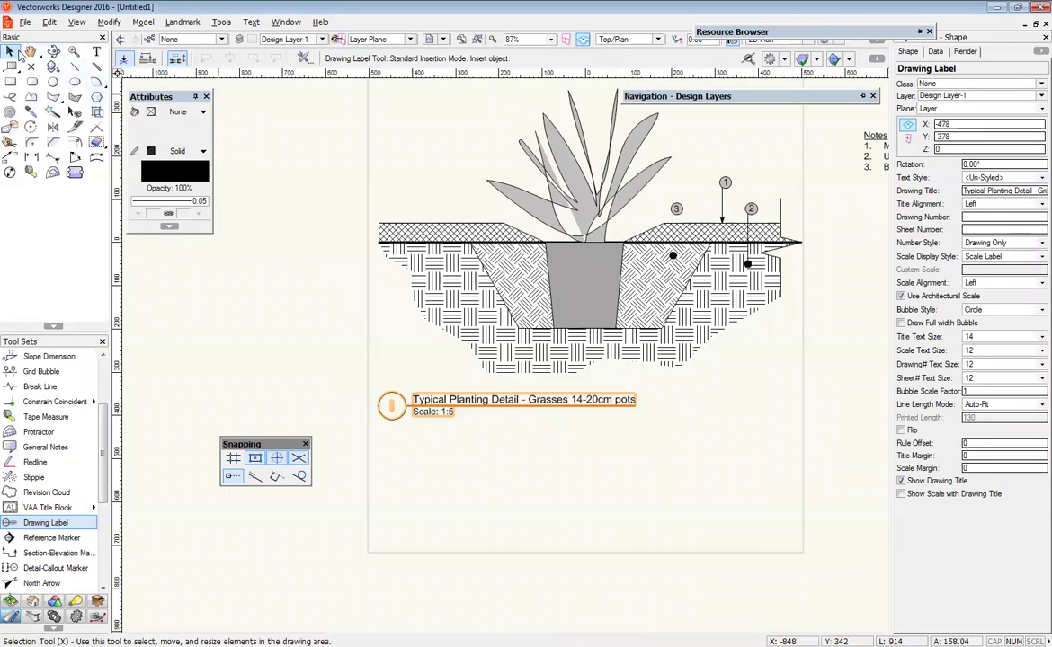
left_click(10, 51)
- Examine the new drawing label's bubble, title and scale text and its placement beneath the planting detail within the page boundary
key("space")
middle_click_drag(496, 449, 521, 408)
scroll(512, 368, "up", 1)
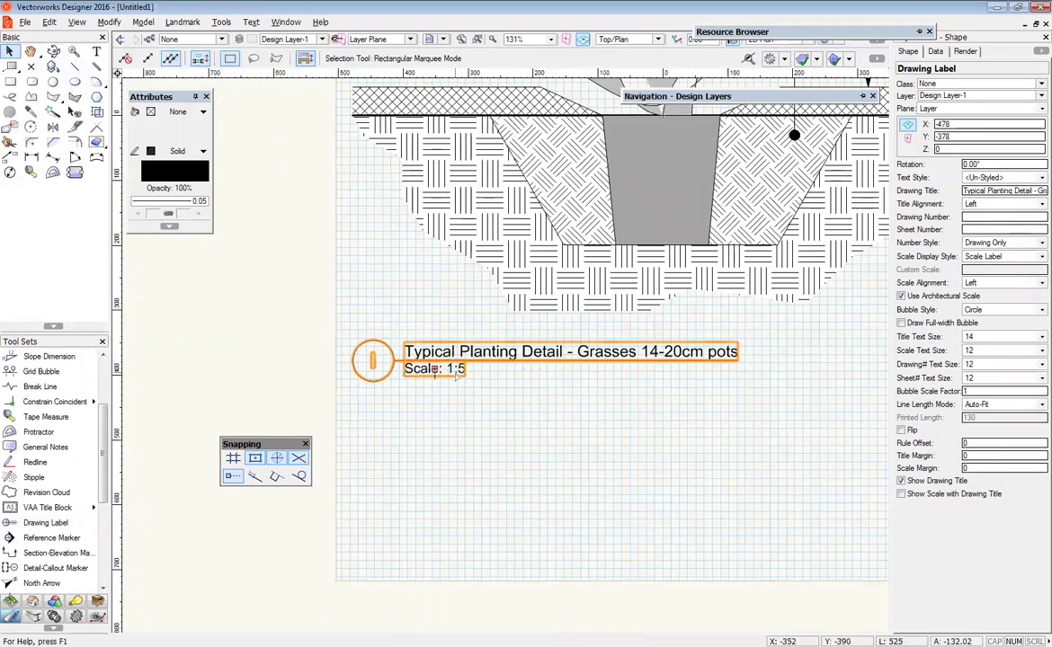
scroll(434, 369, "down", 1)
scroll(501, 389, "up", 1)
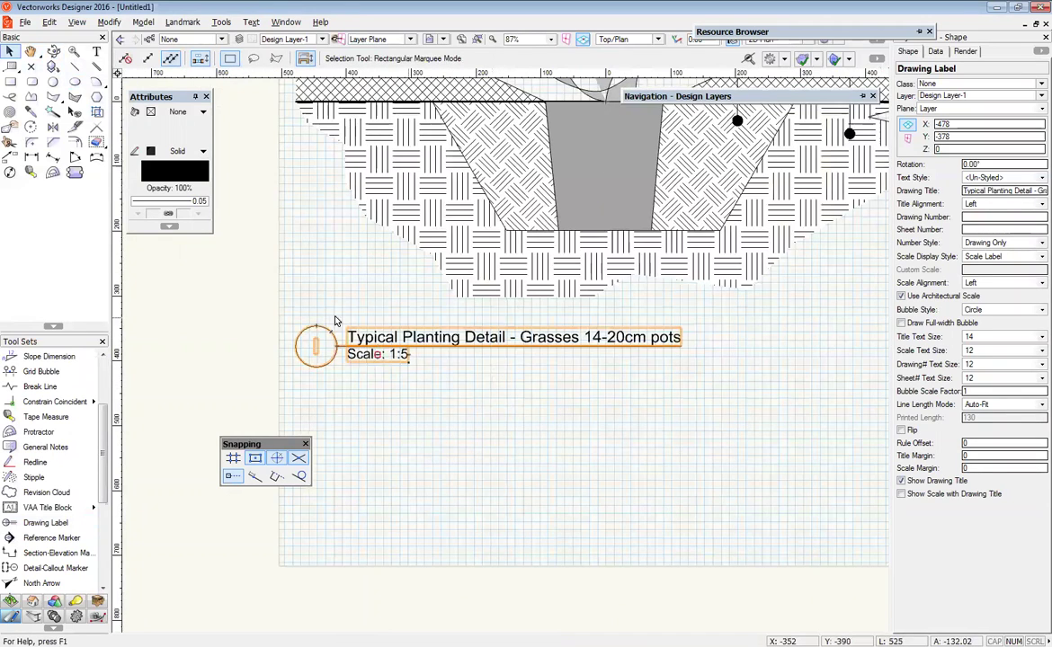
scroll(785, 346, "down", 1)
middle_click_drag(789, 353, 608, 331)
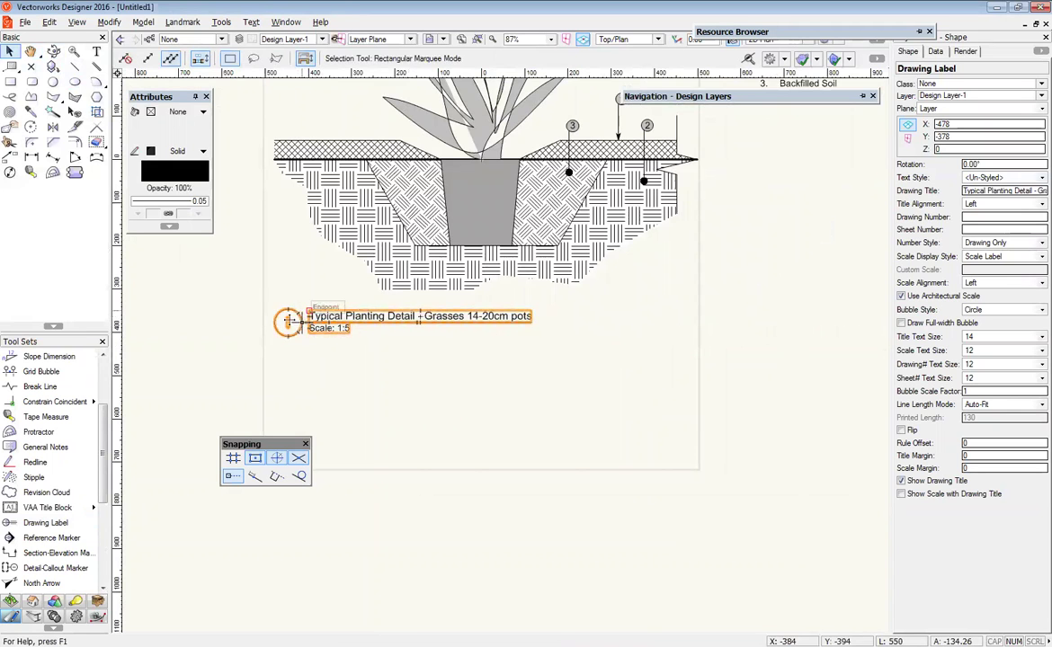
scroll(286, 324, "up", 2)
scroll(305, 331, "down", 3)
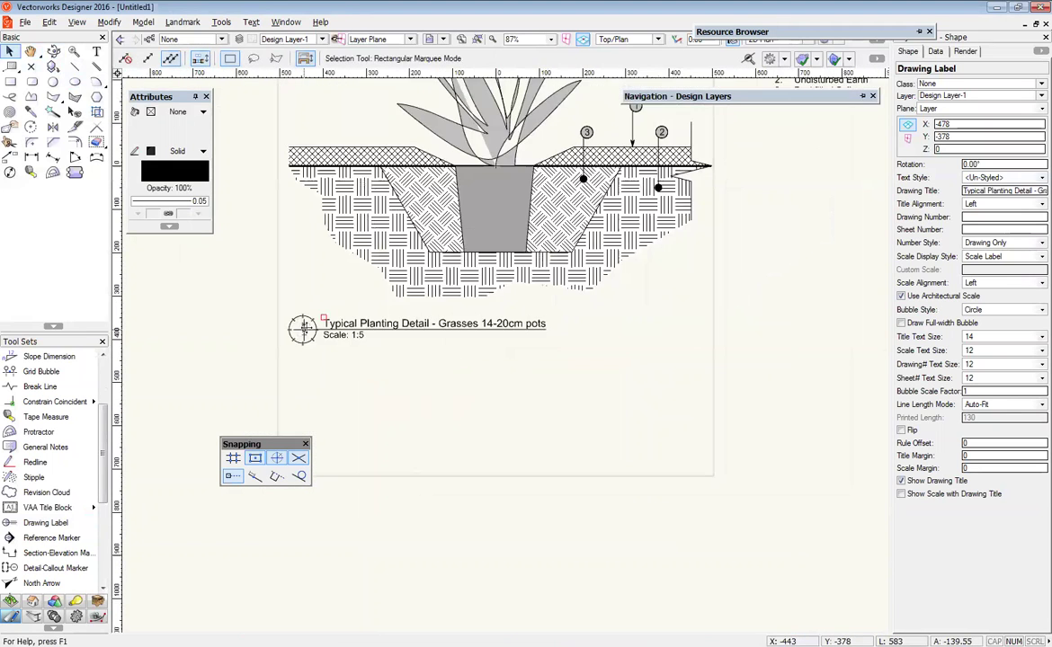
middle_click_drag(580, 387, 657, 445)
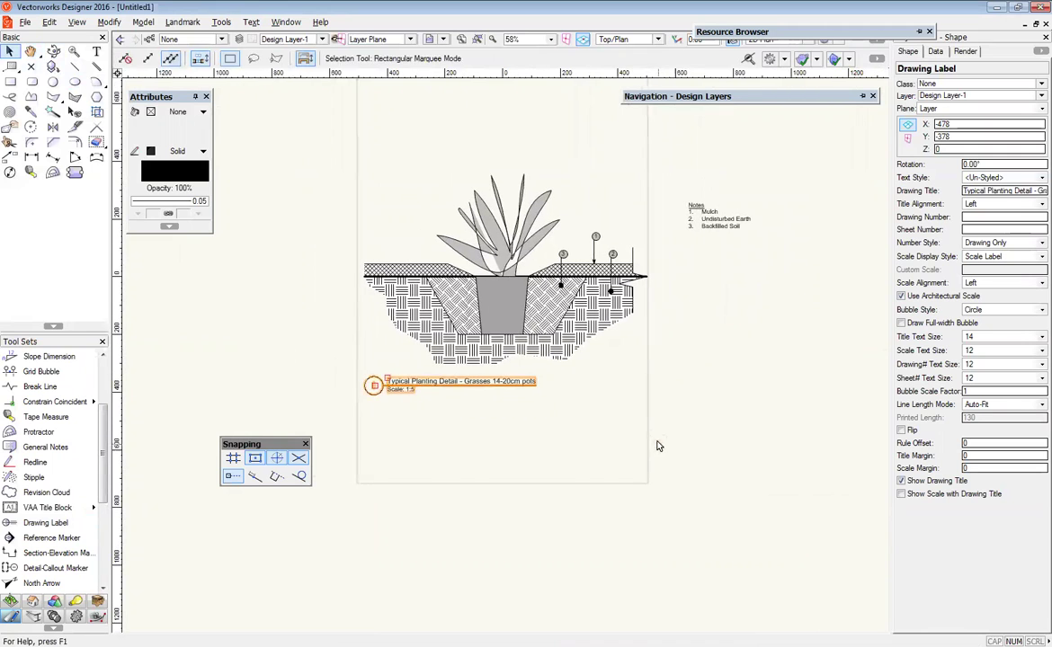
middle_click_drag(631, 382, 586, 338)
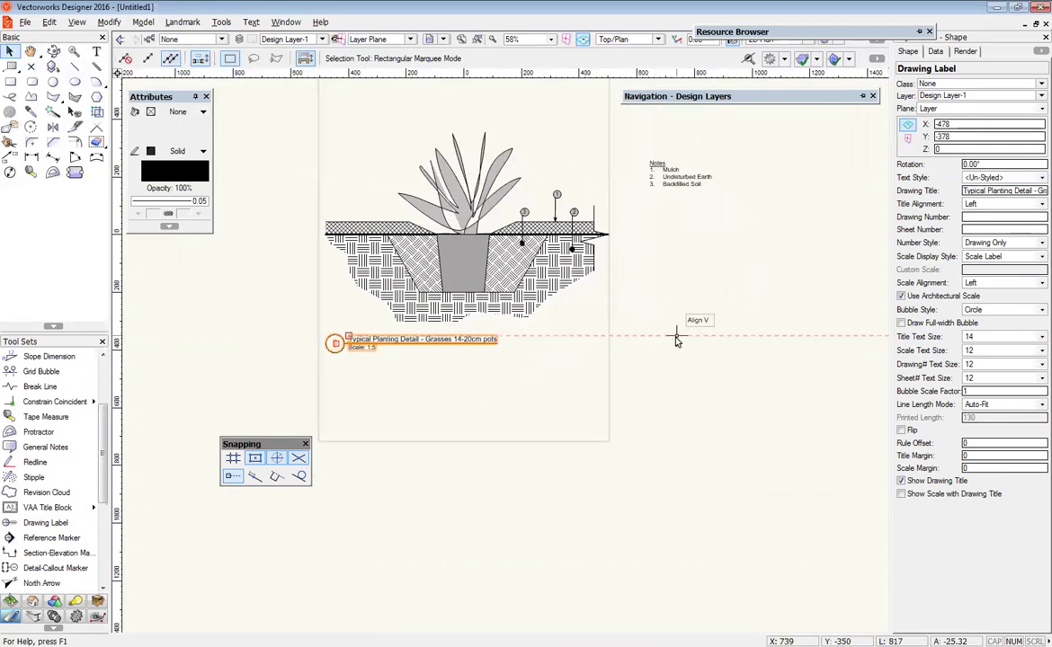
scroll(622, 358, "down", 2)
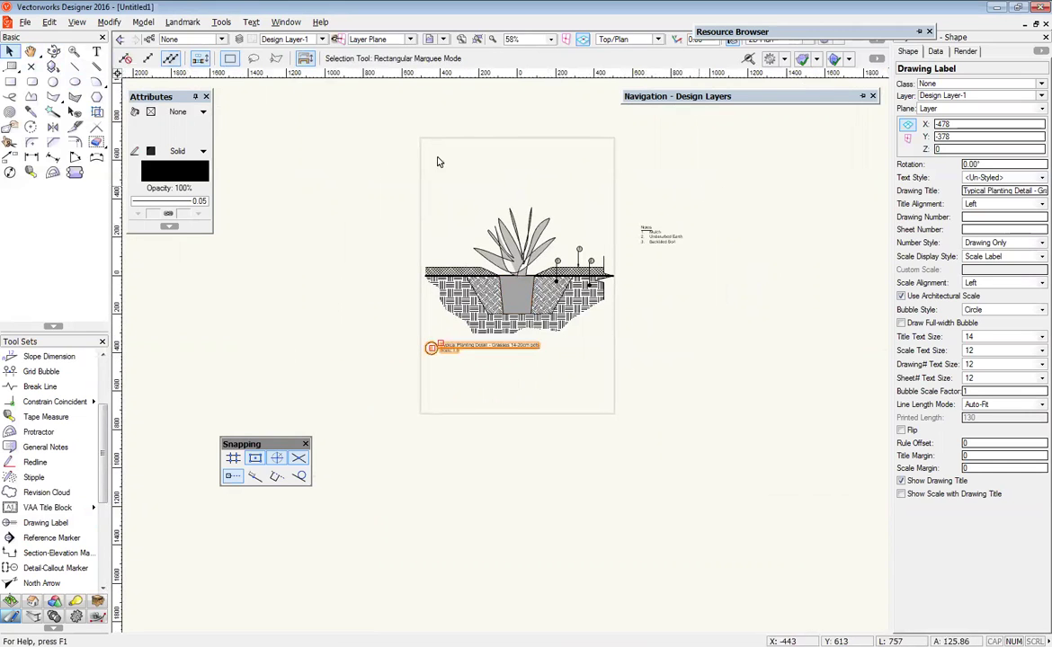
left_click(554, 381)
left_click(458, 347)
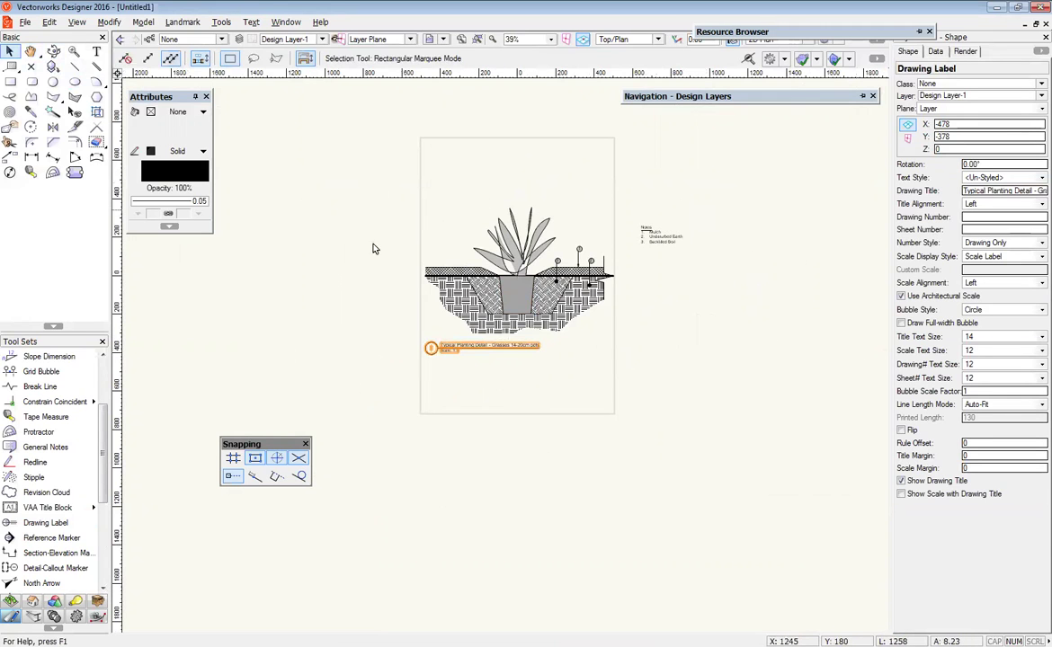
- Set the drawing label's drawing number to 1 and deselect the label
scroll(538, 330, "up", 4)
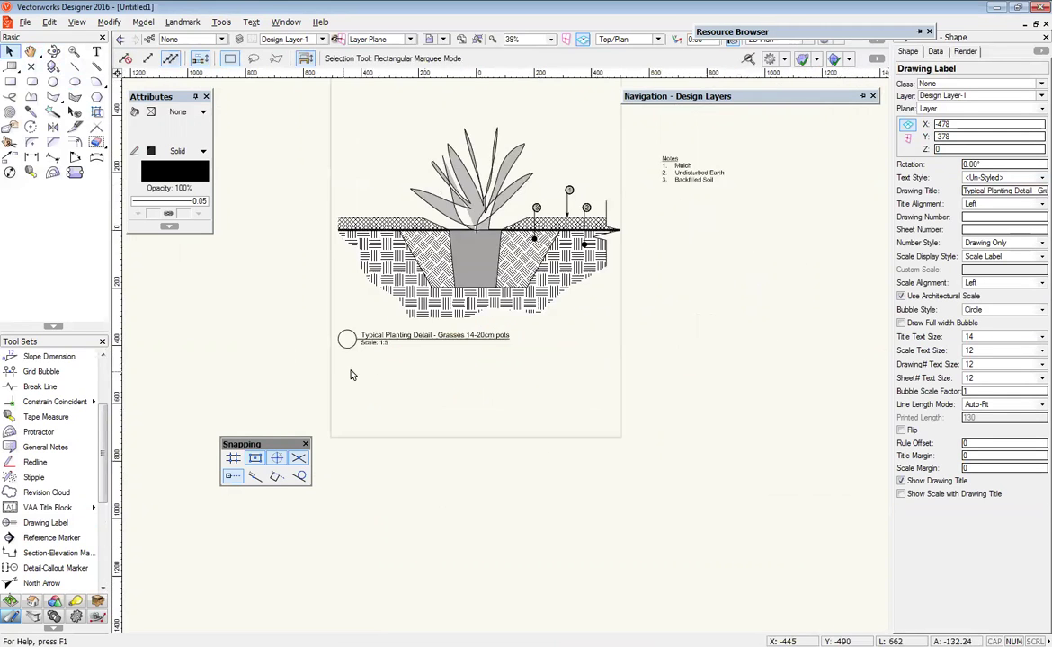
scroll(339, 368, "up", 1)
left_click(372, 306)
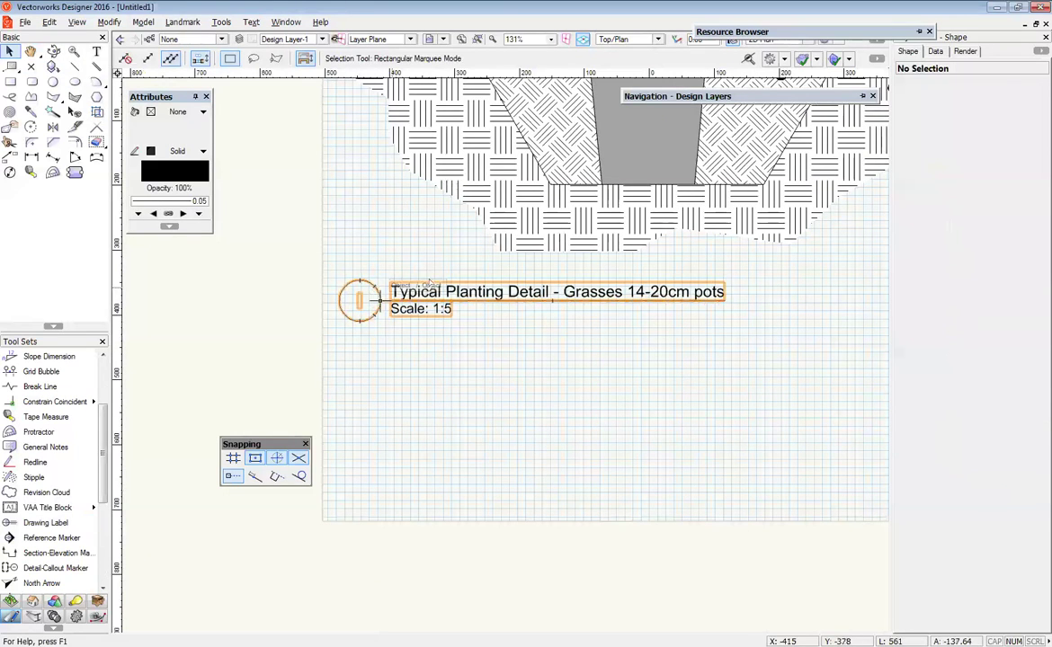
left_click(548, 292)
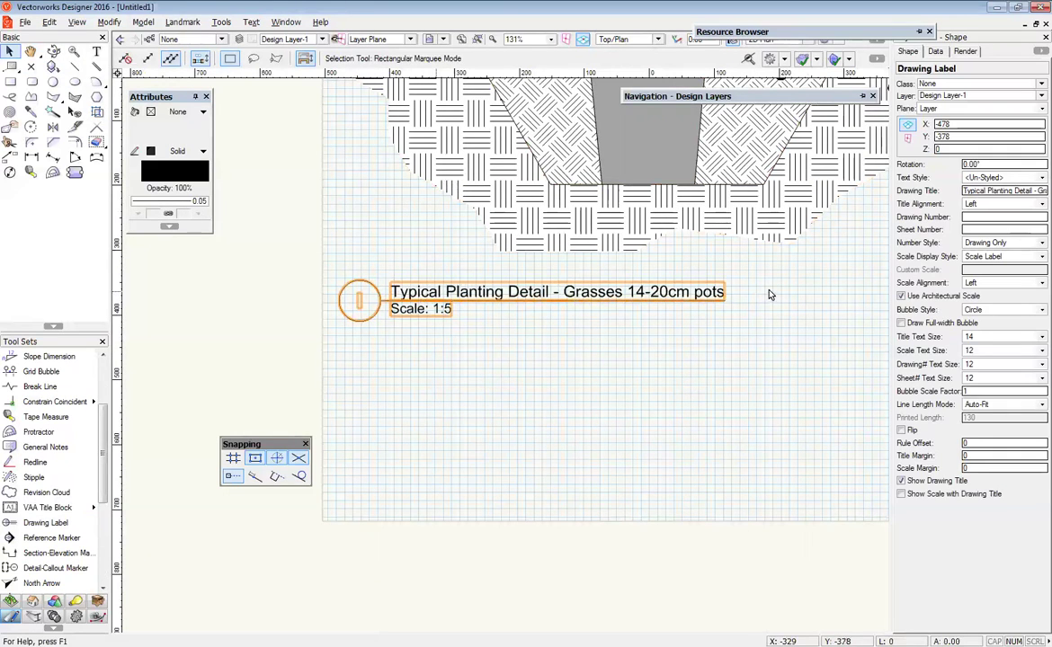
left_click(972, 218)
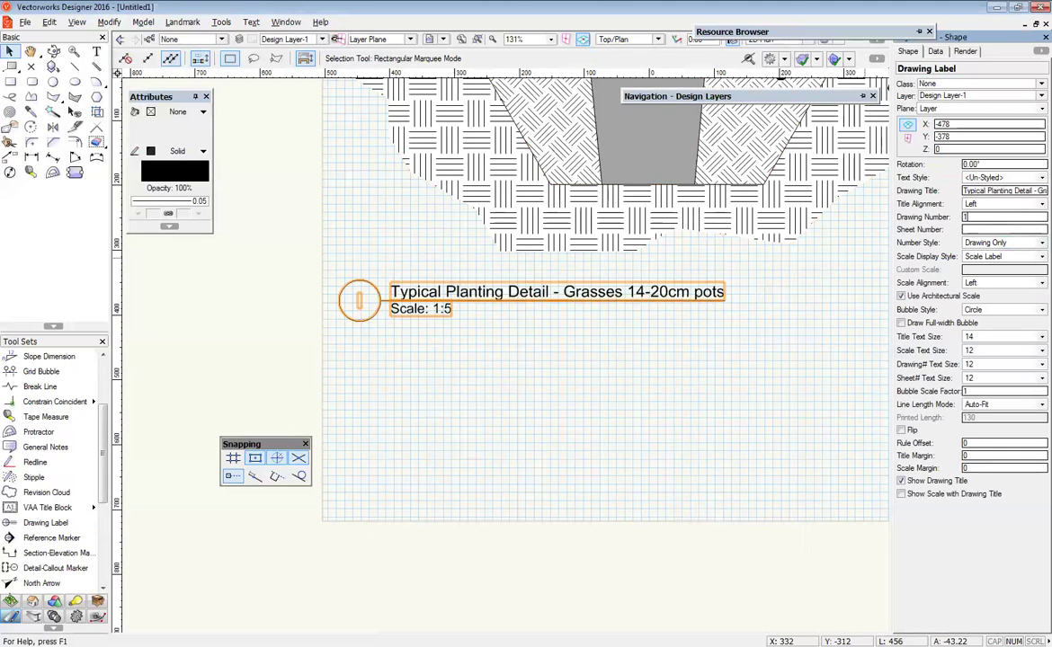
left_click(453, 357)
- Set the drawing label's sheet number to L03 and its number style to Drawing and Sheet
scroll(453, 357, "down", 5)
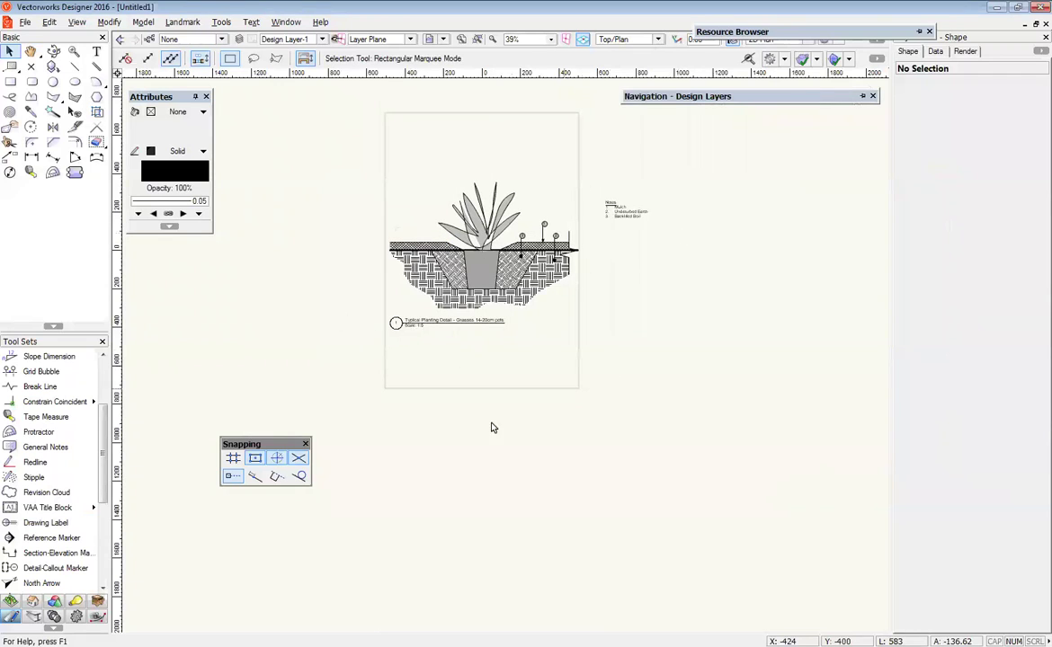
scroll(394, 323, "up", 5)
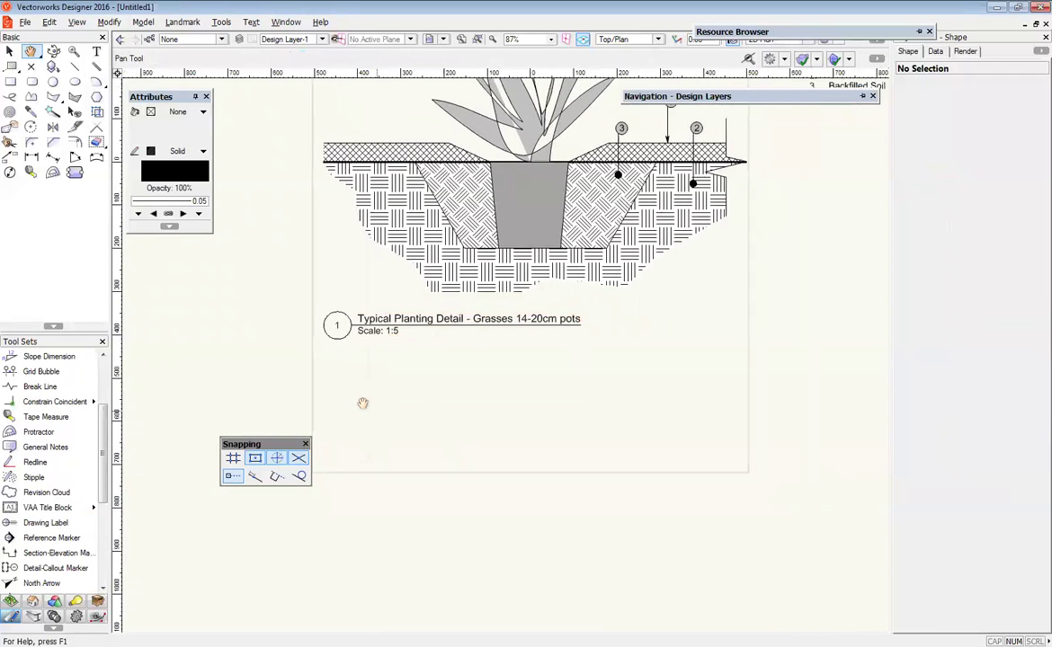
middle_click_drag(361, 403, 347, 382)
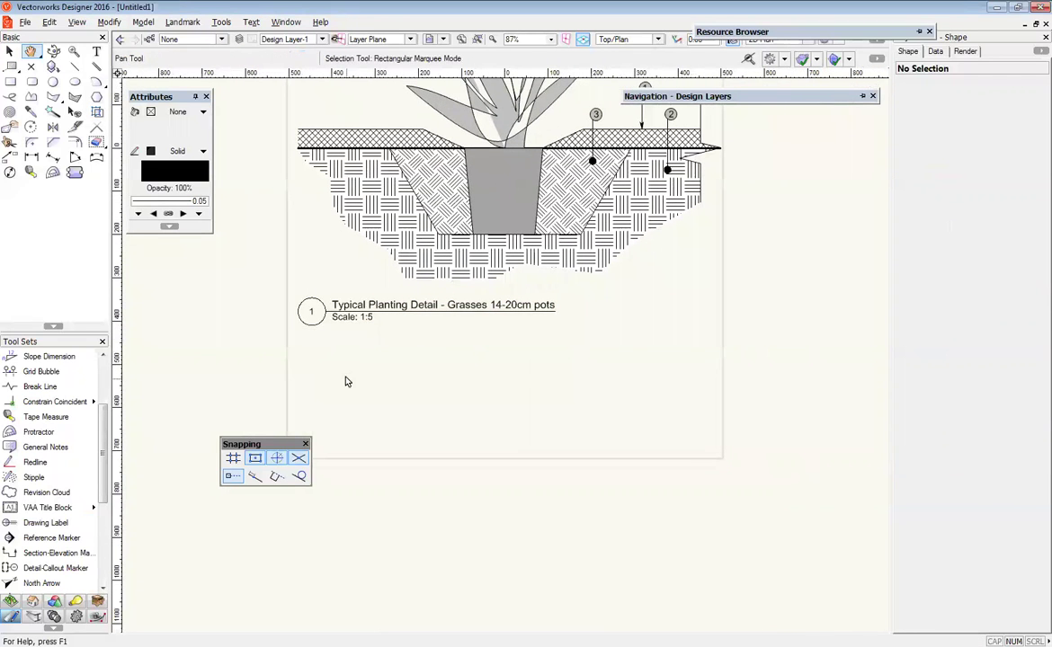
left_click(324, 309)
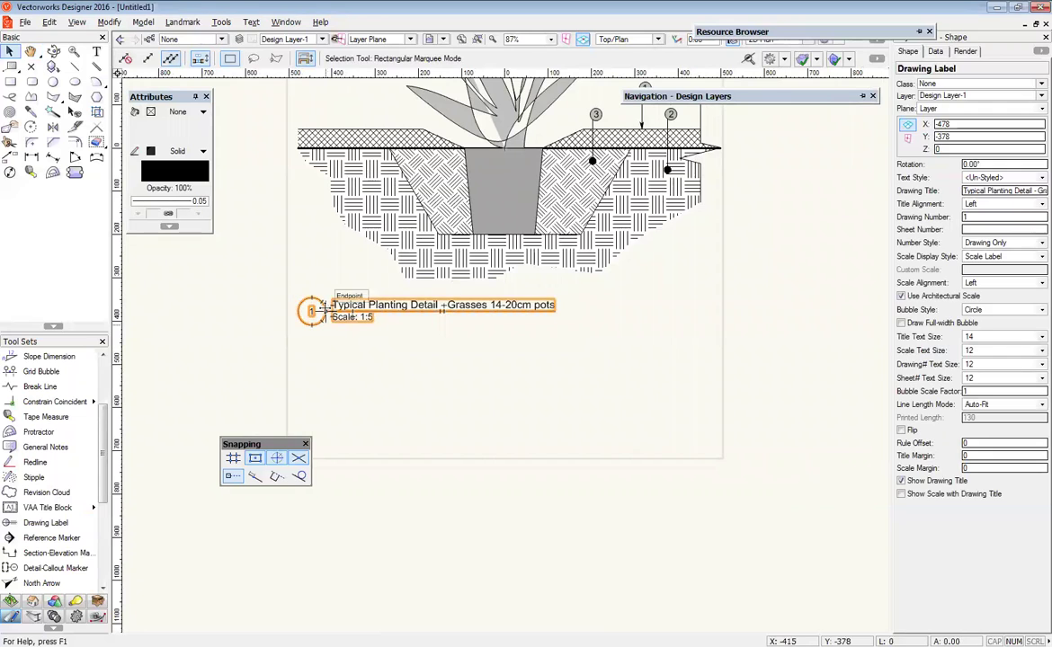
left_click(983, 228)
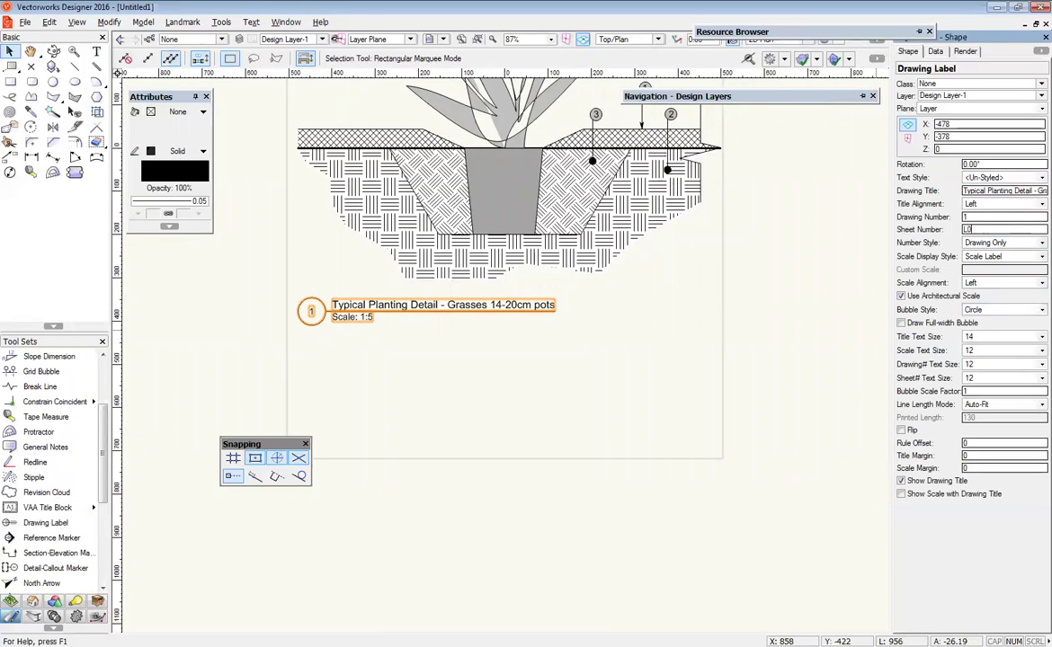
left_click(993, 245)
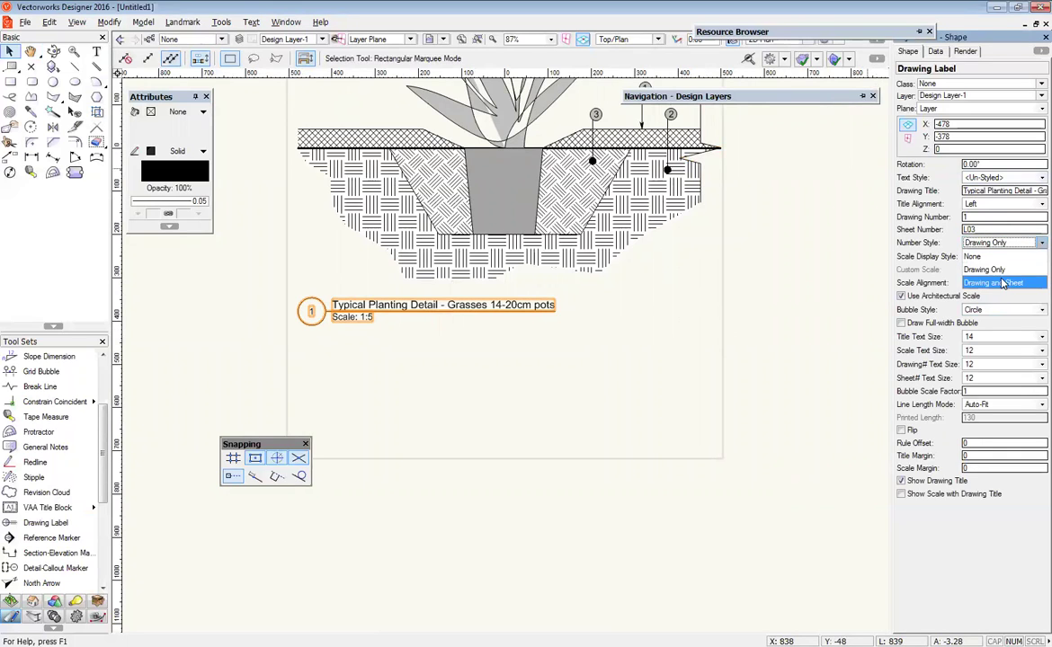
left_click(1004, 284)
left_click(282, 293)
scroll(314, 310, "up", 3)
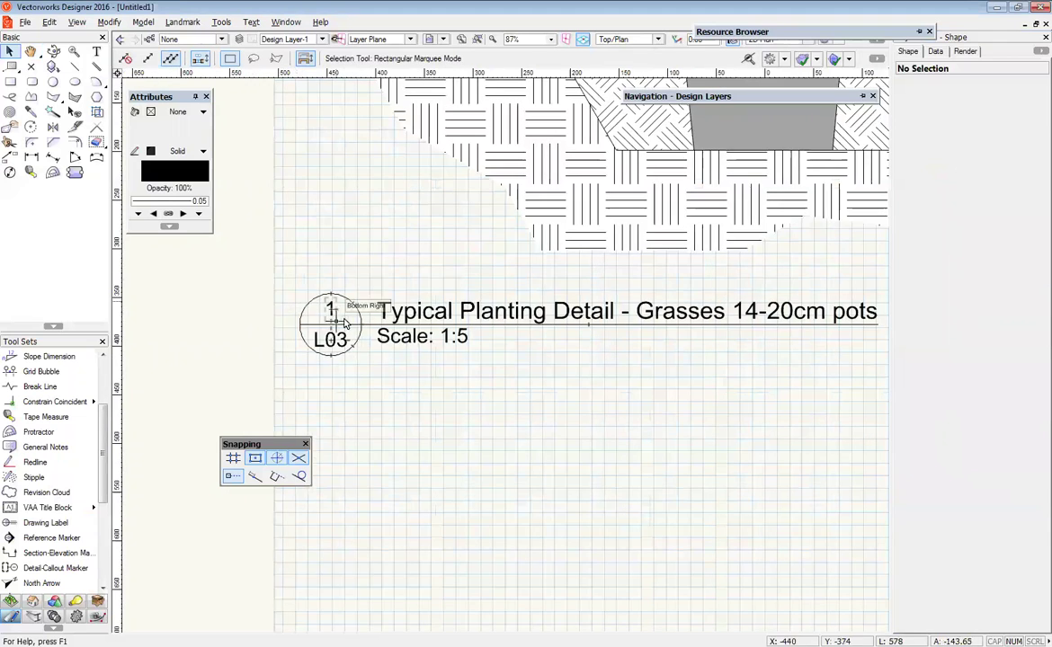
- Inspect the drawing label's bubble up close, checking the drawing number above and the sheet number below its dividing line
scroll(346, 319, "down", 5)
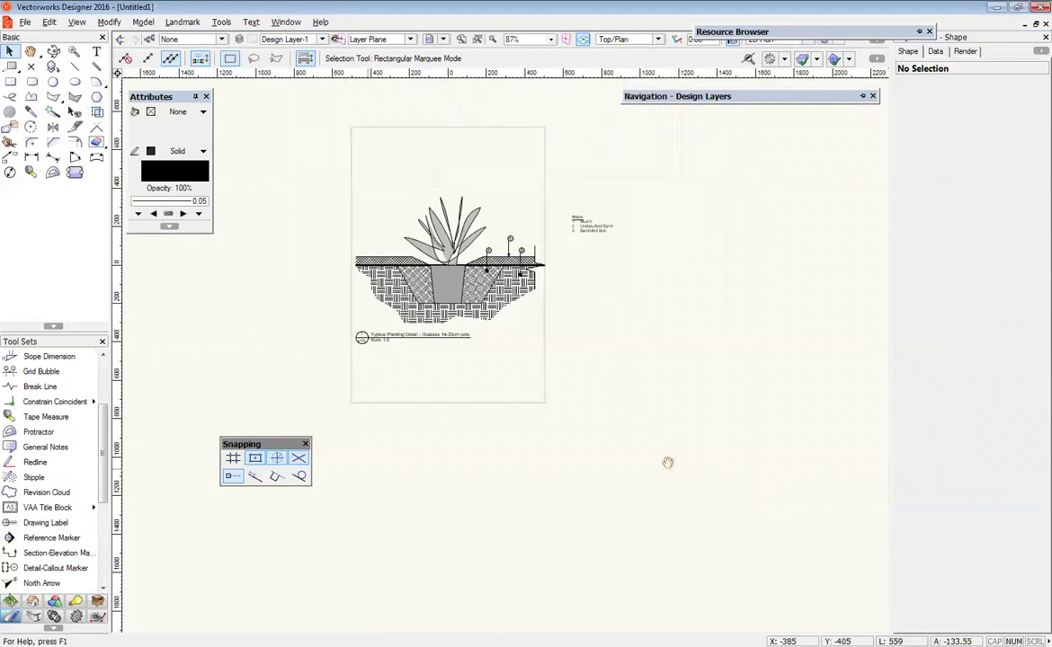
middle_click_drag(668, 463, 679, 372)
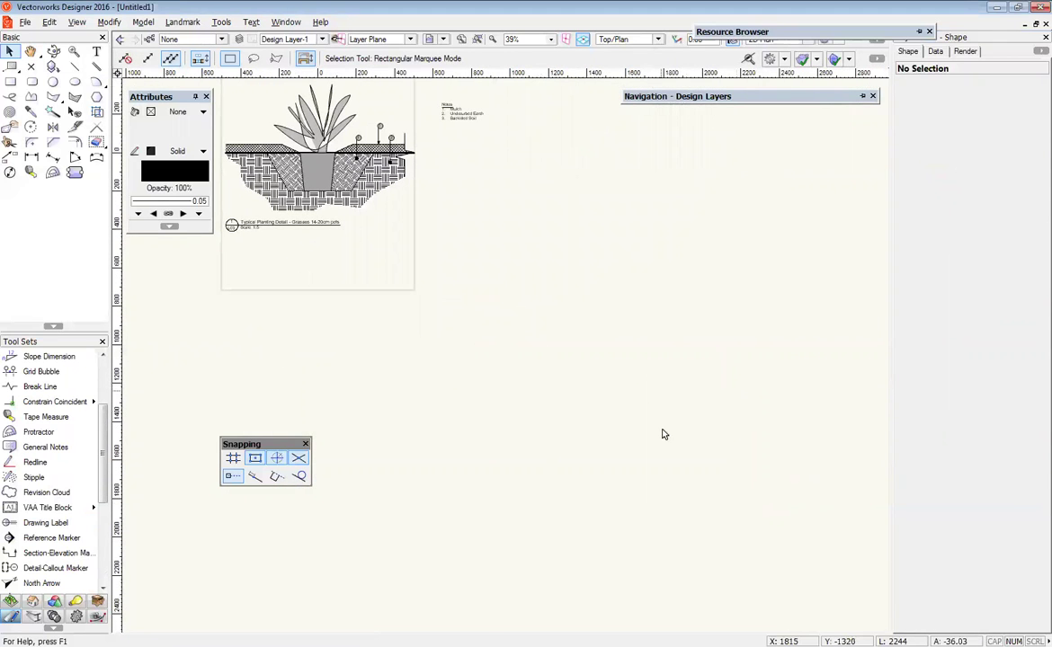
scroll(415, 312, "up", 5)
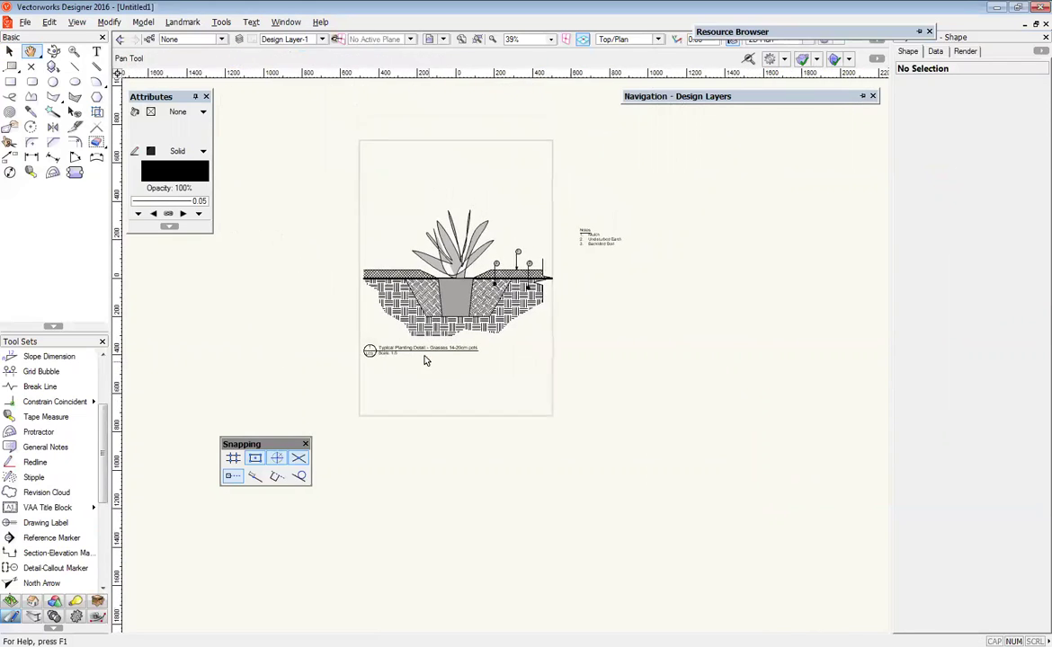
middle_click_drag(491, 307, 523, 387)
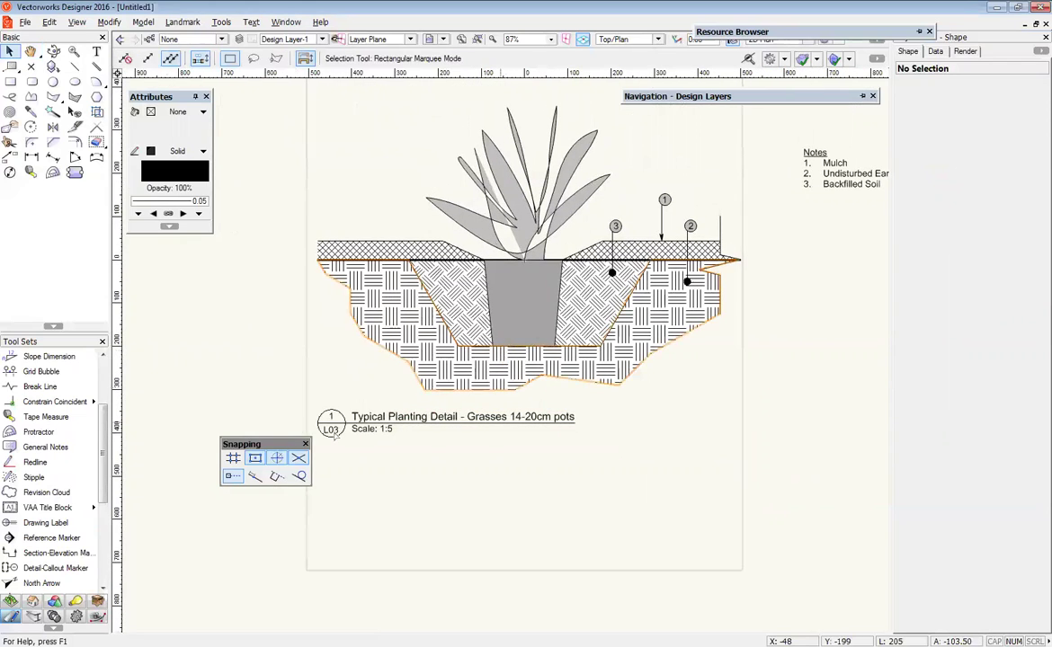
scroll(363, 417, "up", 2)
middle_click_drag(334, 425, 352, 234)
scroll(696, 418, "up", 2)
key("x")
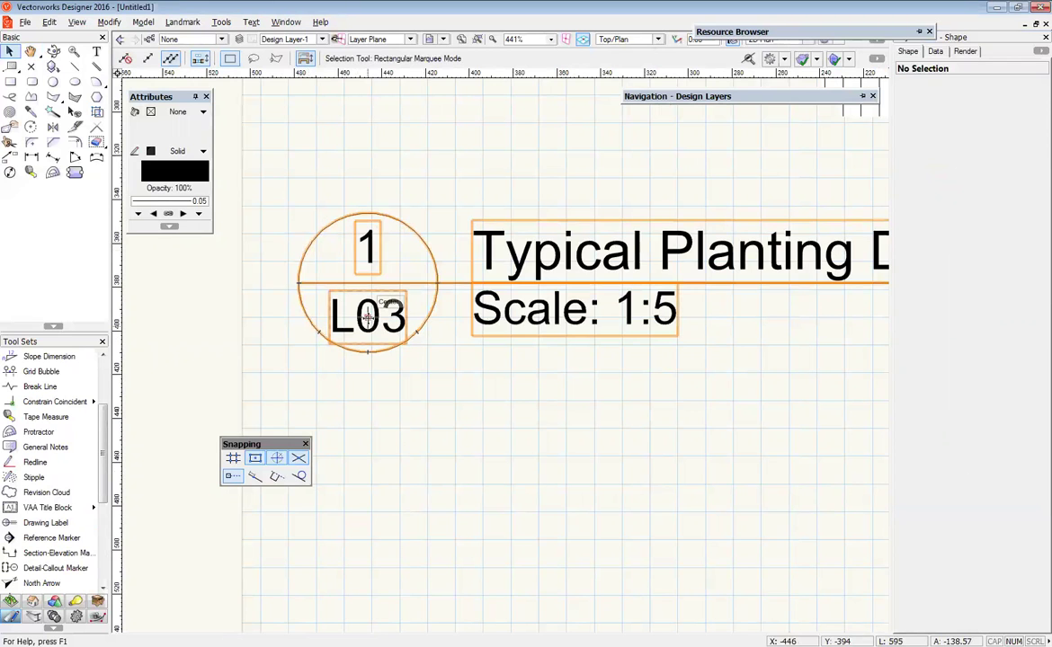
left_click(390, 256)
scroll(449, 413, "down", 5)
scroll(495, 397, "up", 3)
scroll(477, 381, "up", 2)
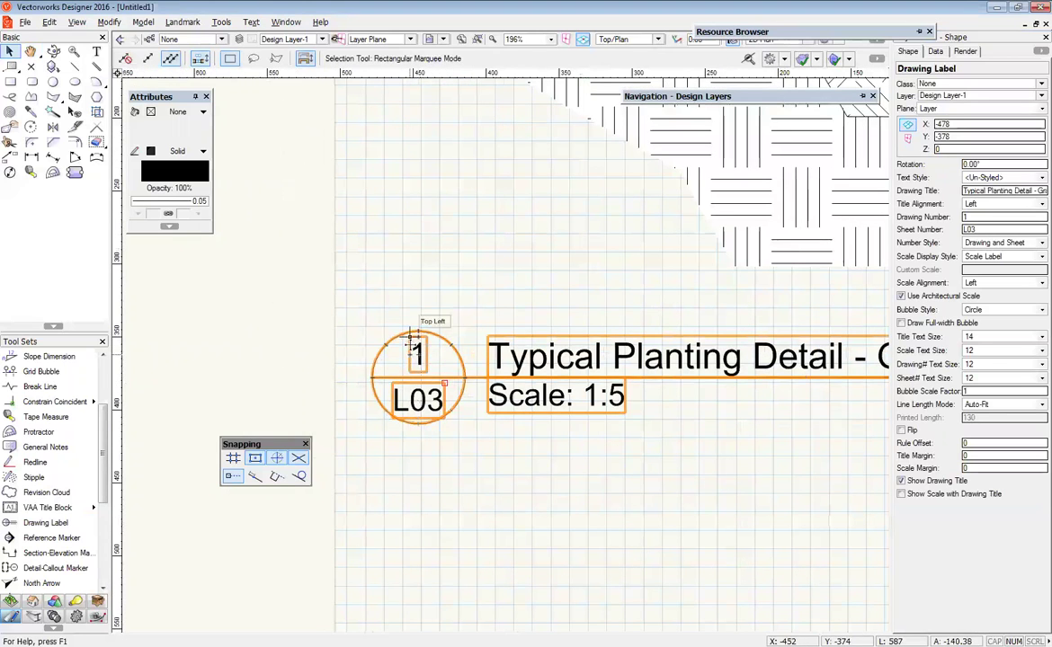
left_click(449, 319)
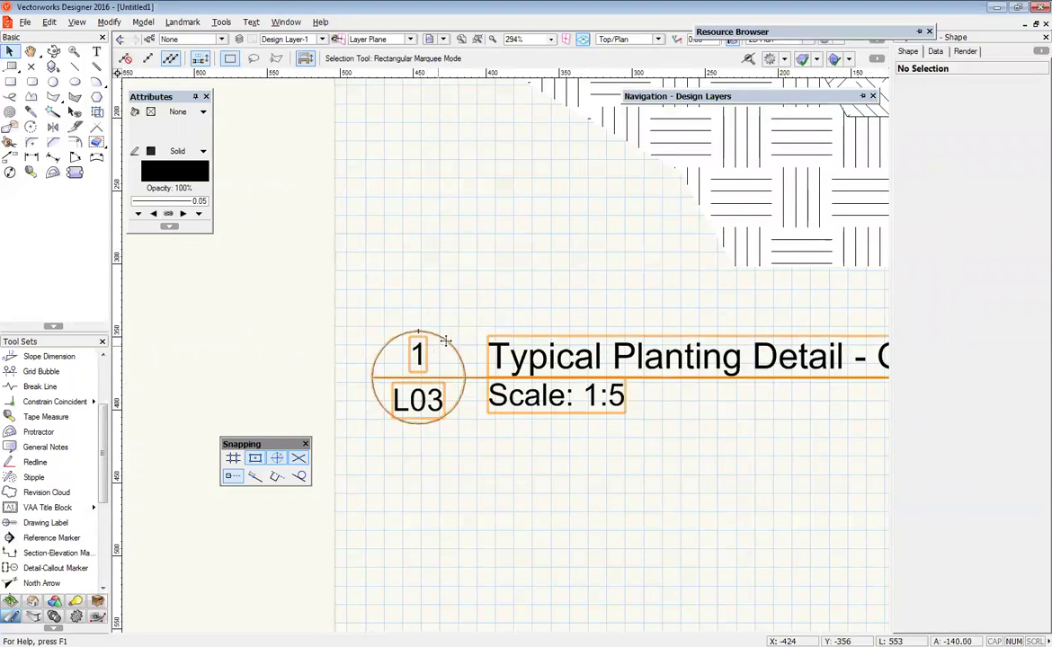
left_click(445, 341)
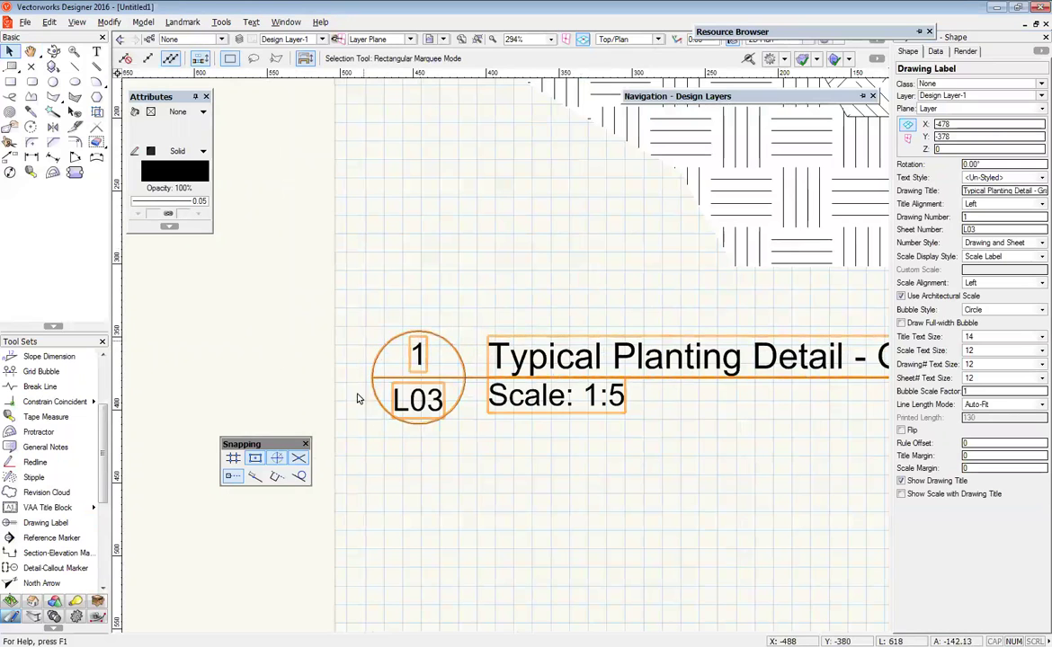
scroll(394, 376, "down", 8)
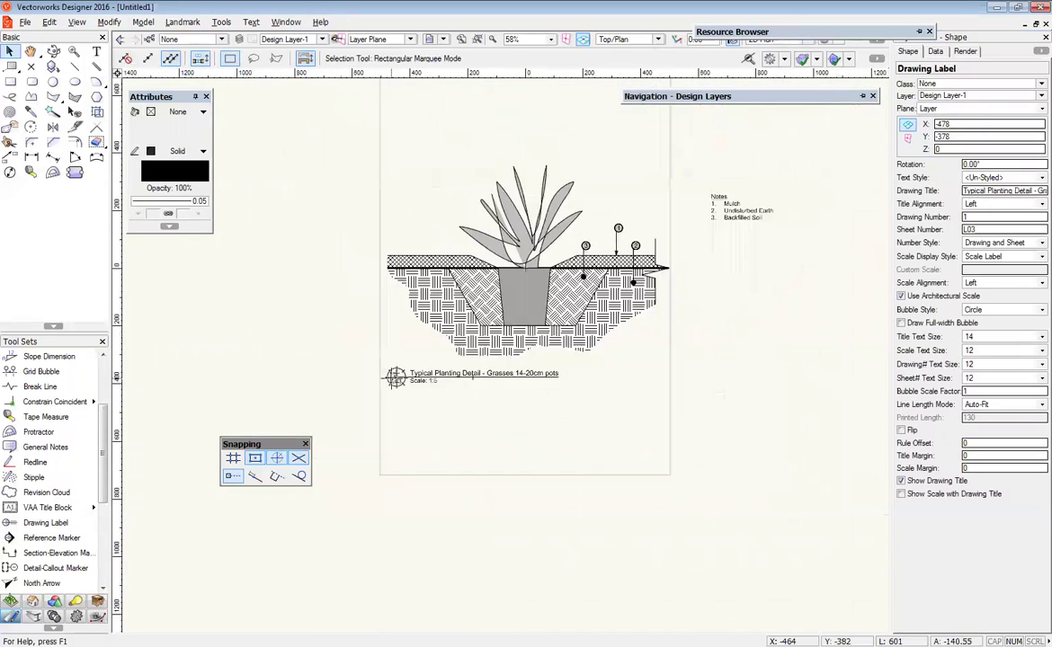
scroll(396, 376, "up", 5)
left_click(411, 351)
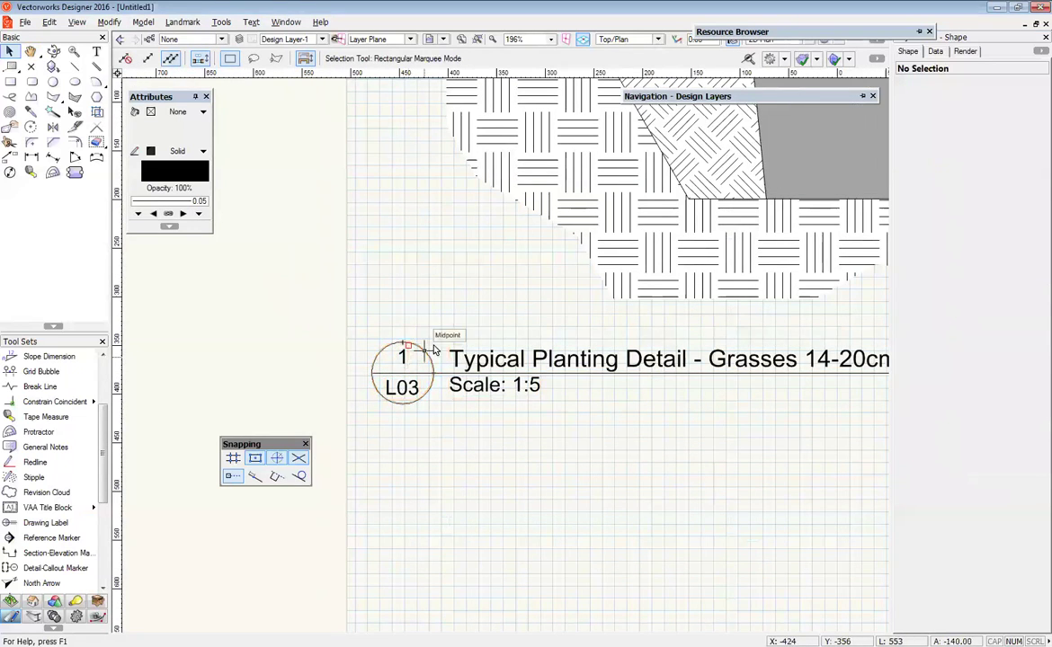
- Review the whole planting detail on the page, including the hatches, keynote callouts, Notes legend and drawing label
scroll(713, 274, "down", 3)
middle_click_drag(817, 222, 709, 333)
scroll(710, 333, "up", 1)
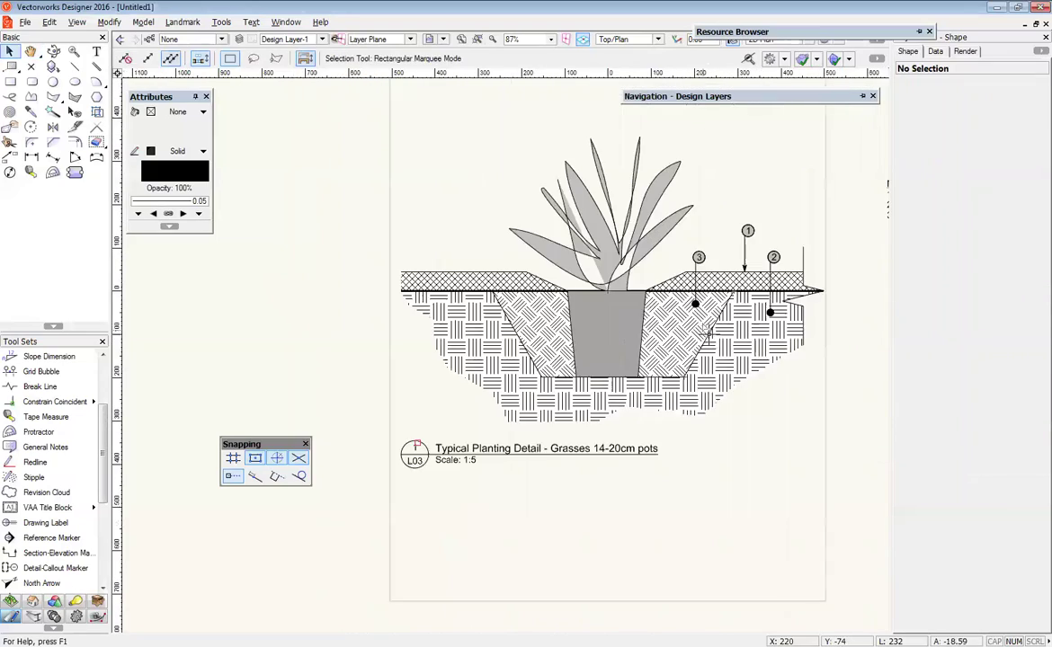
scroll(630, 360, "up", 3)
scroll(548, 407, "down", 4)
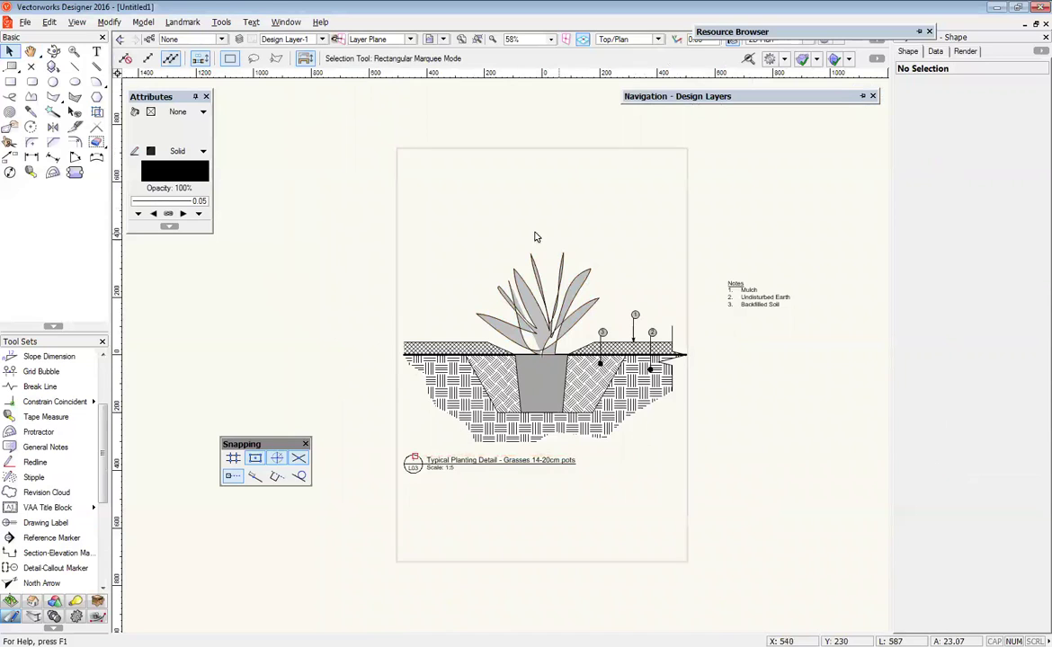
scroll(406, 431, "up", 2)
scroll(403, 420, "down", 1)
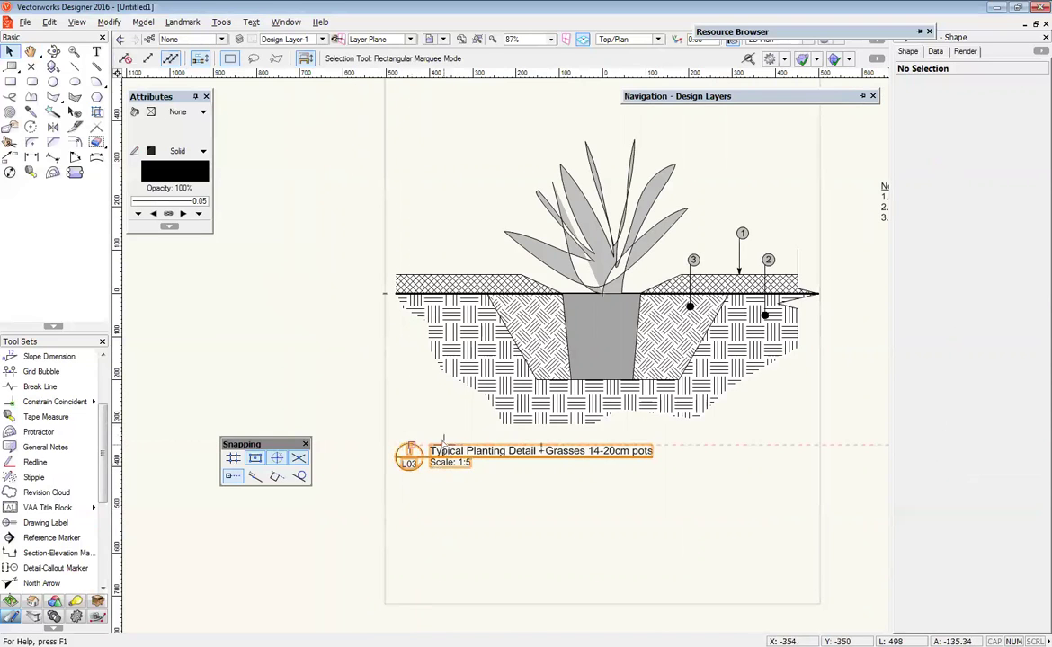
scroll(534, 512, "down", 2)
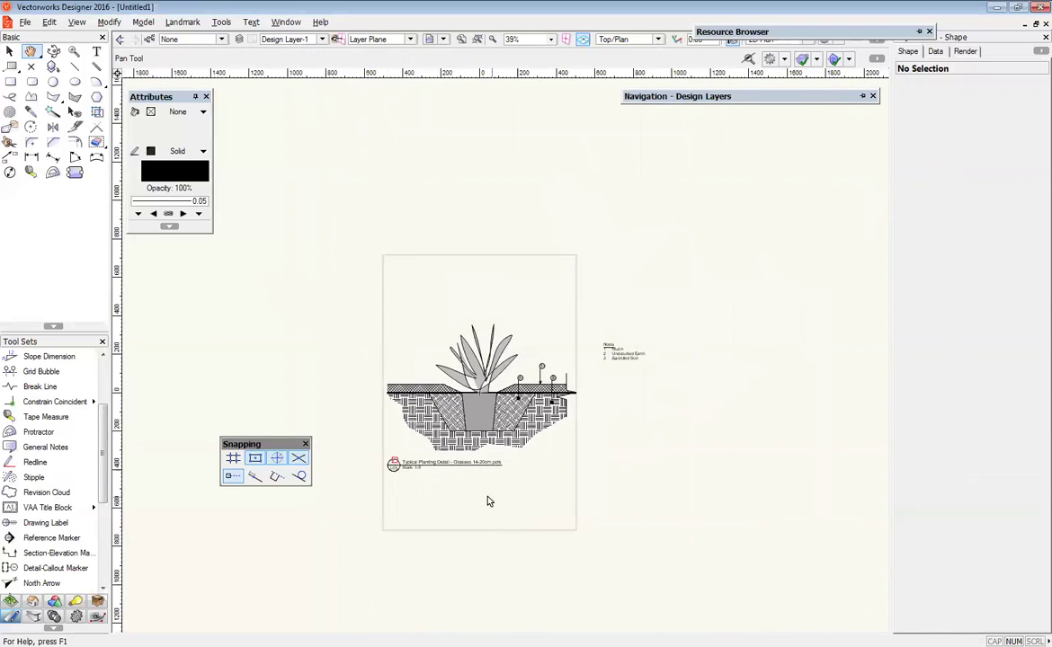
scroll(468, 470, "up", 4)
scroll(416, 338, "down", 2)
mouse_move(420, 349)
middle_mouse_down()
mouse_move(468, 411)
mouse_move(506, 389)
mouse_move(478, 317)
mouse_move(489, 363)
middle_mouse_up()
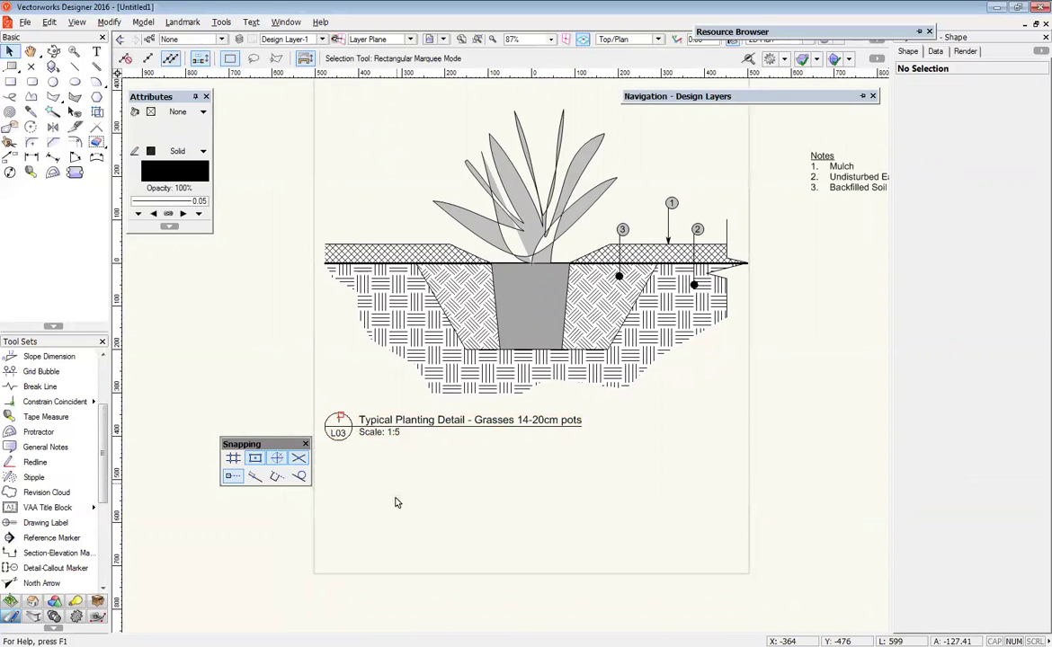
- Move the Snapping palette down clear of the drawing label so the full label and detail are unobstructed
scroll(455, 494, "down", 2)
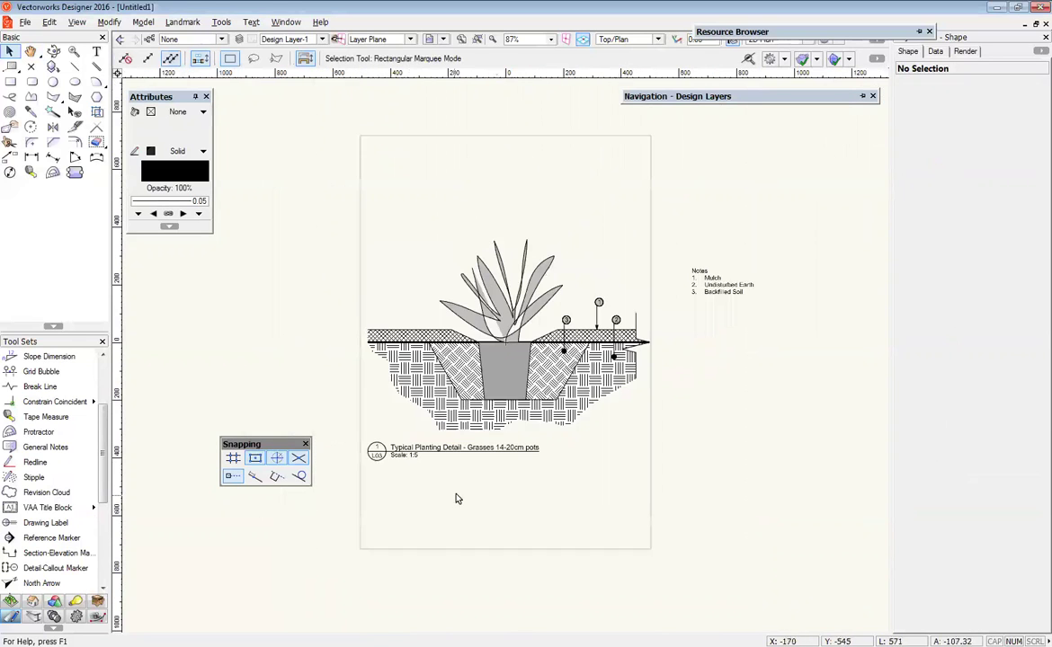
scroll(571, 351, "up", 2)
mouse_move(530, 514)
middle_mouse_down()
mouse_move(643, 538)
mouse_move(576, 500)
mouse_move(521, 524)
mouse_move(507, 500)
middle_mouse_up()
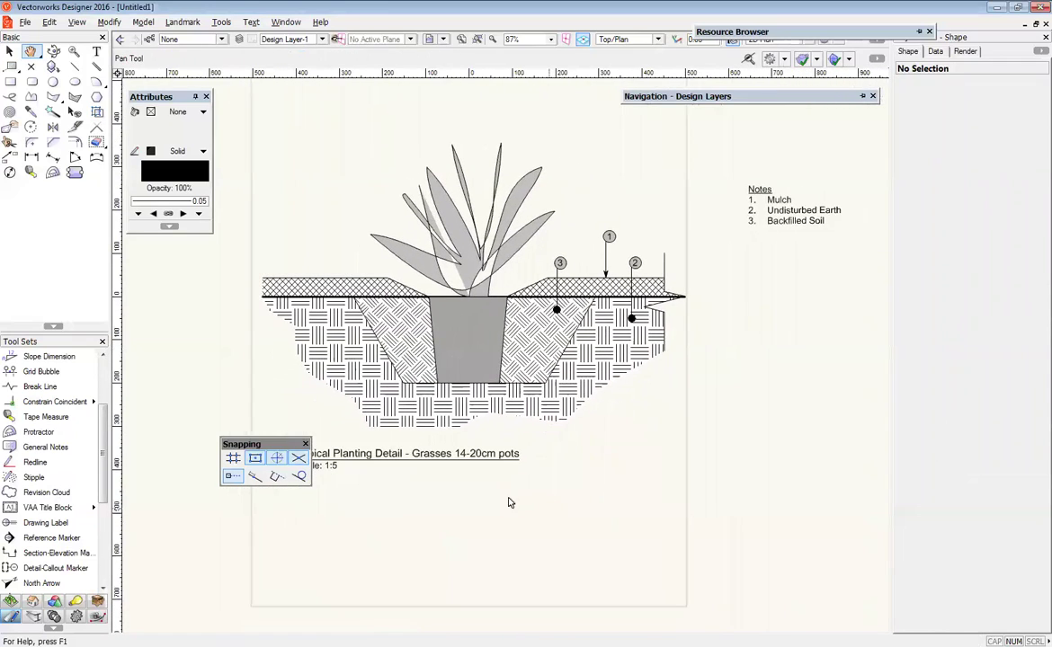
left_click_drag(247, 444, 165, 564)
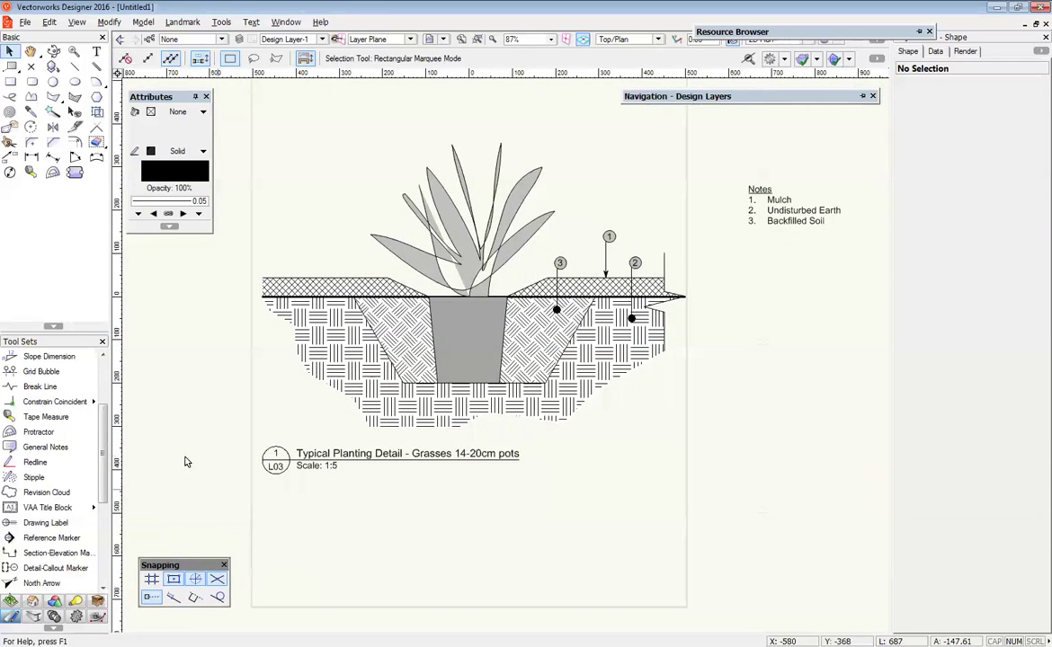